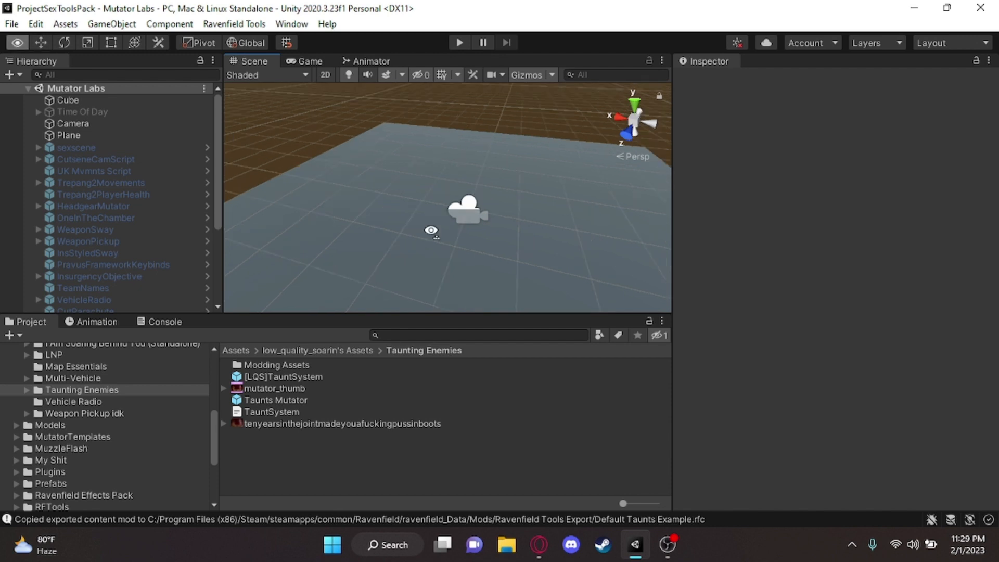
Expand the Taunting Enemies folder in the project's folder tree
key(d)
key(a)
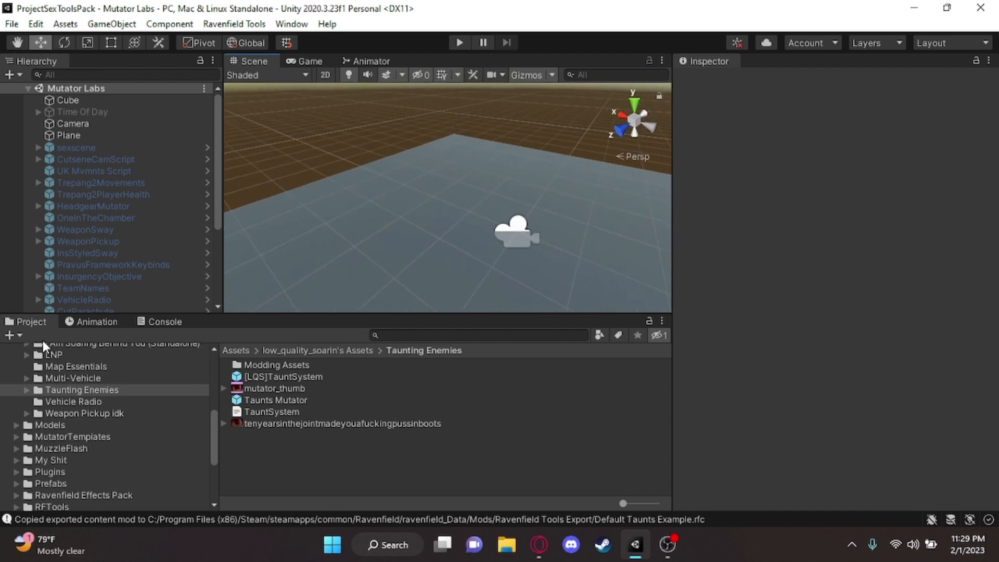
click(26, 389)
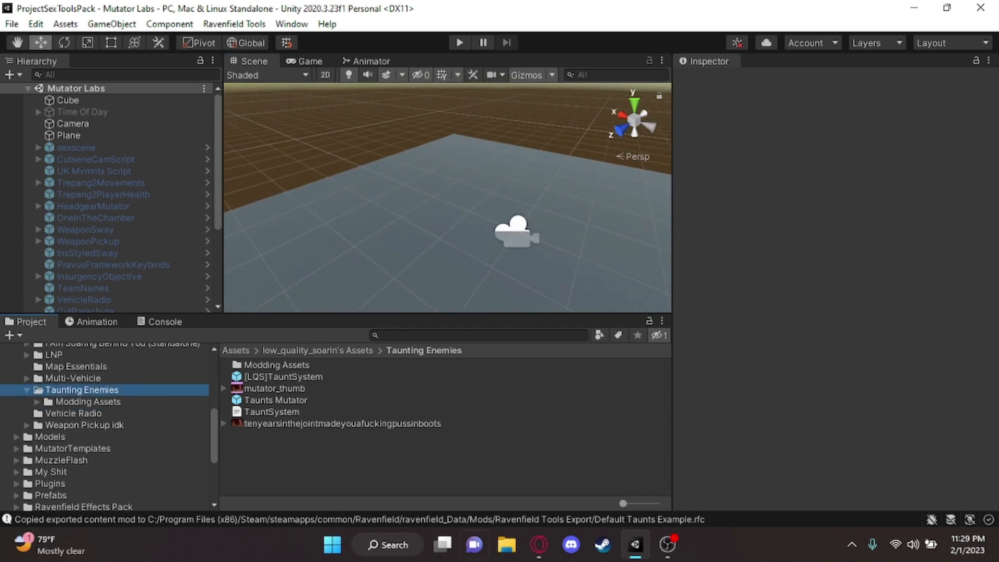
Switch to the Opera browser and open the taunt-system-base repository from the lowqualitysoarin GitHub profile in a new tab
click(539, 544)
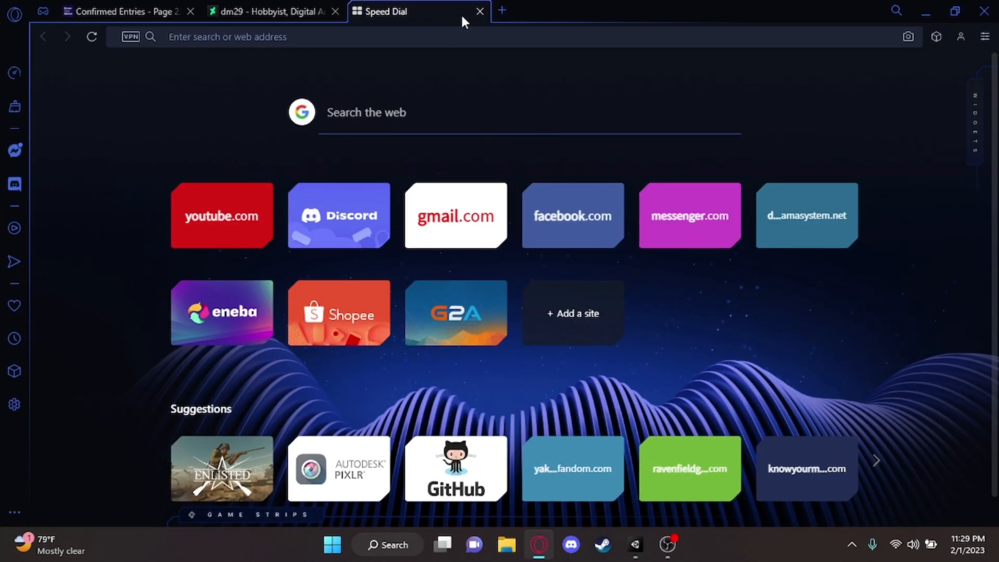
click(503, 11)
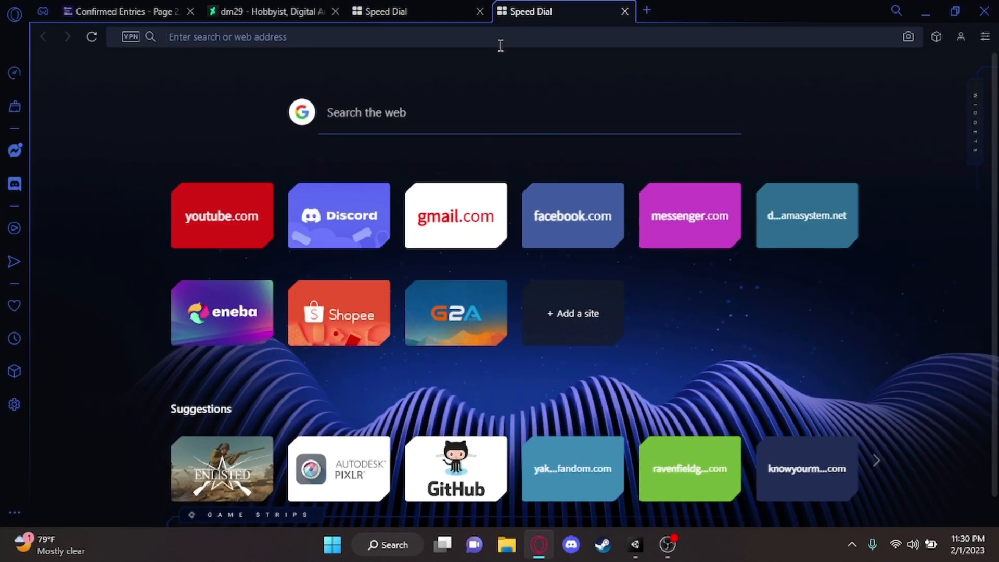
text(low)
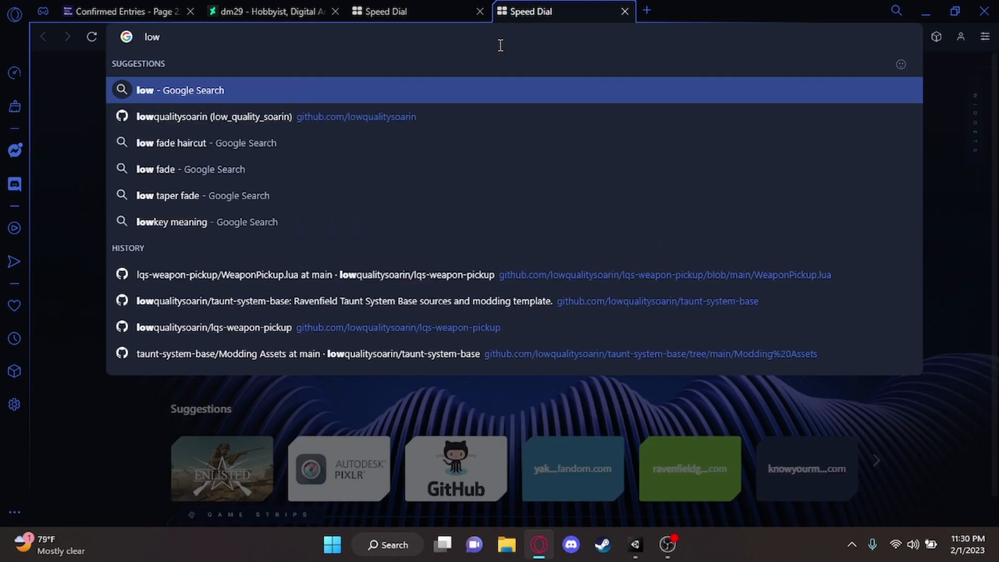
key(Down)
key(Return)
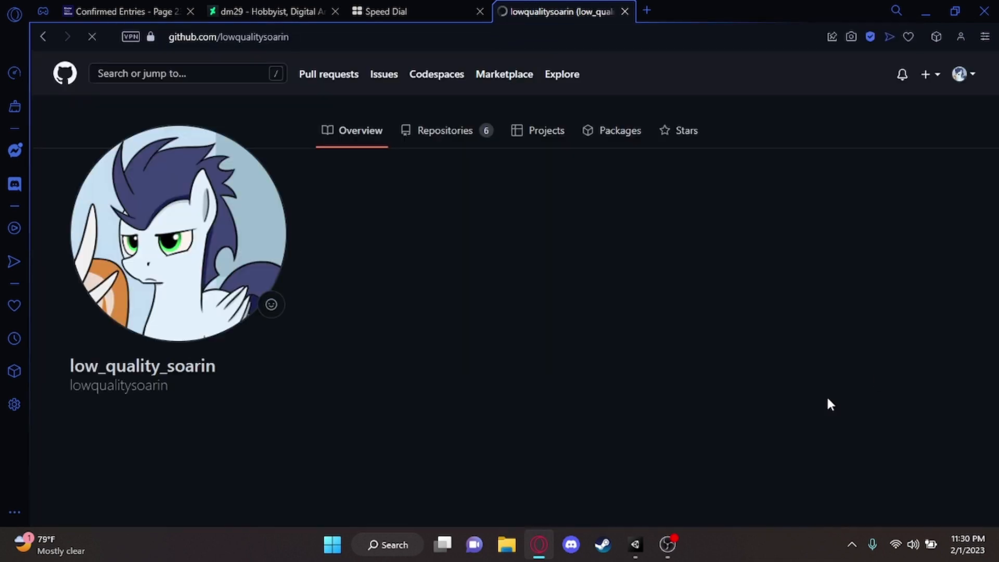
click(696, 393)
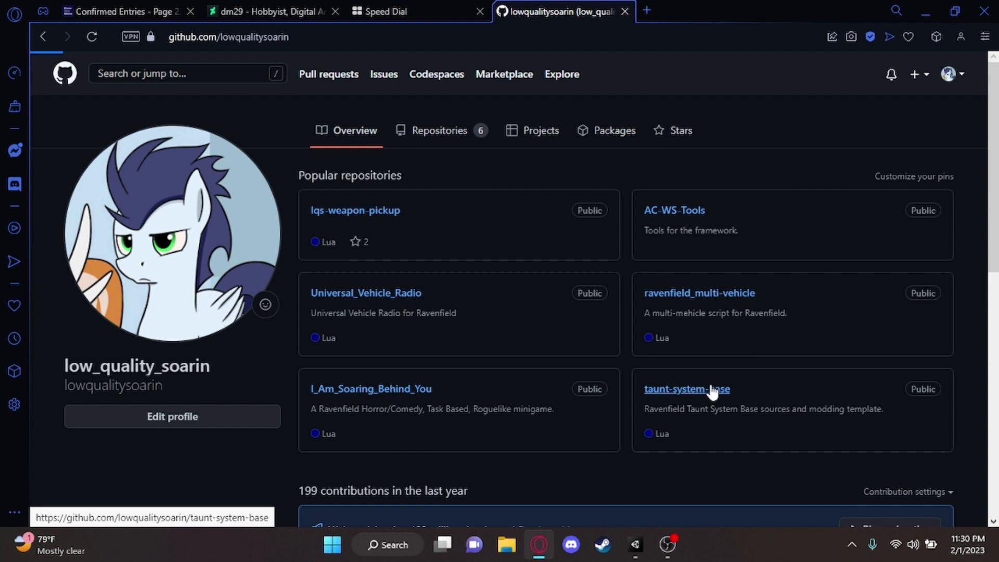
Look over the repository's files, then open its releases and examine the Taunt System Modding Template [V 1.1] assets
scroll(645, 359, down, 8)
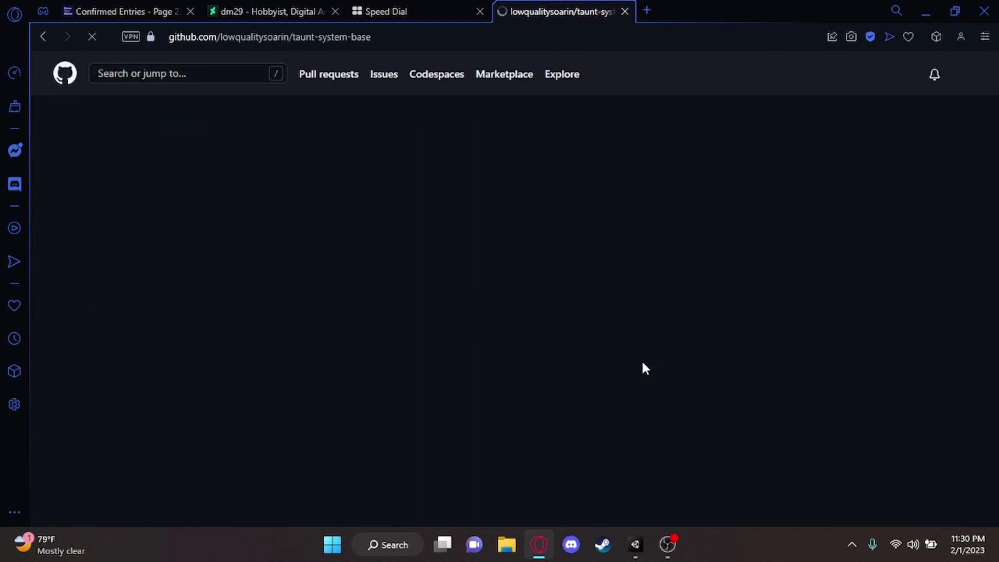
scroll(574, 185, down, 4)
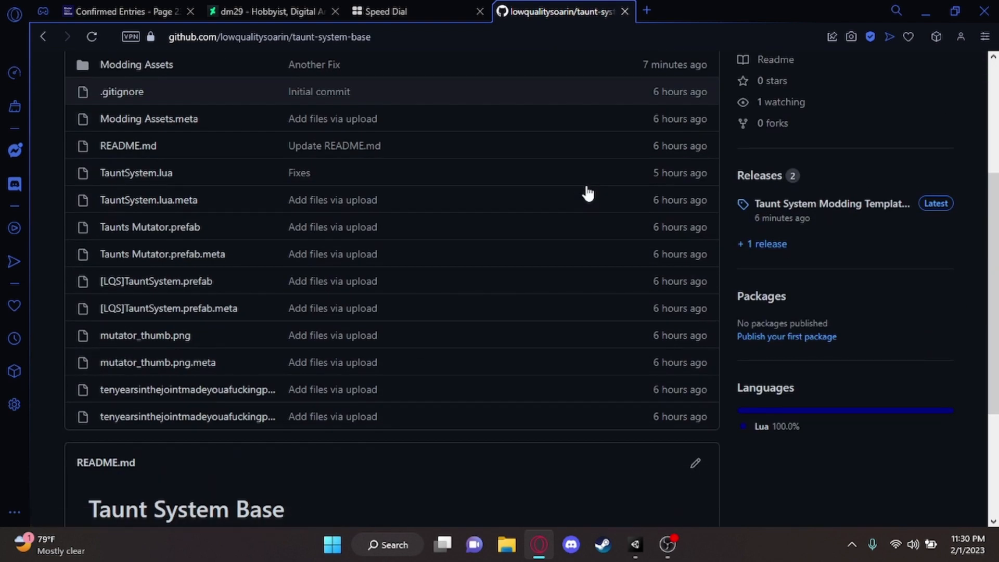
scroll(586, 191, up, 4)
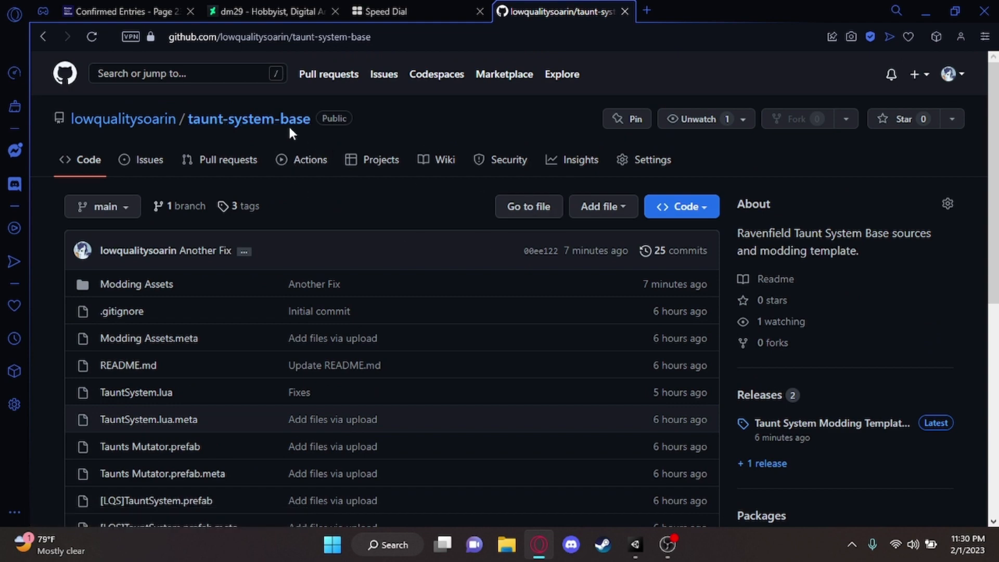
click(795, 402)
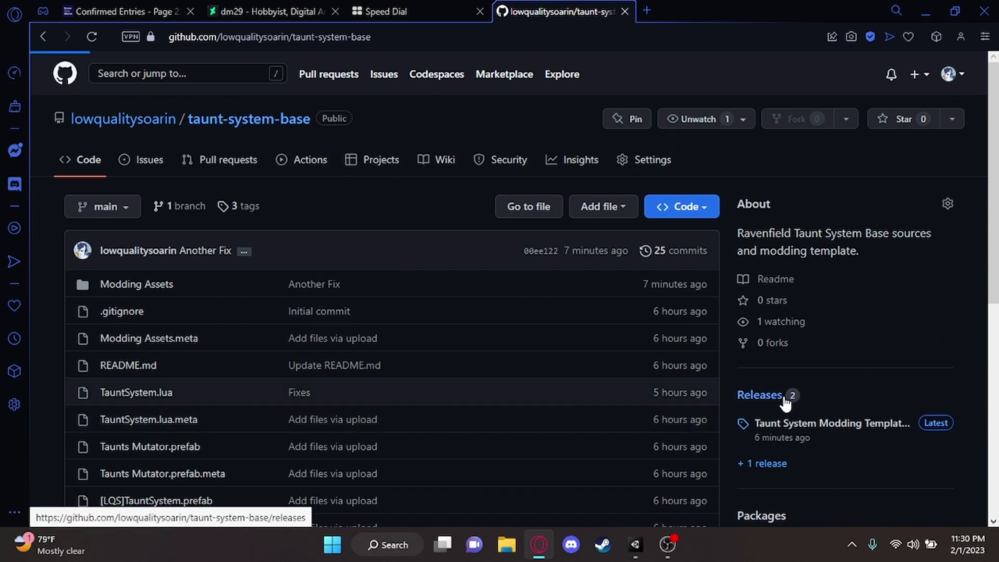
scroll(520, 209, down, 3)
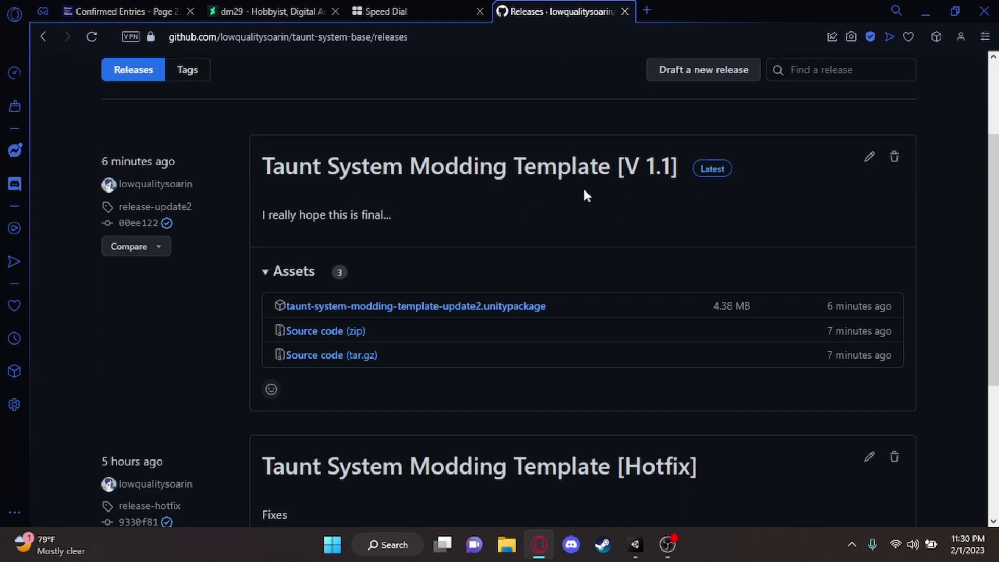
scroll(520, 249, up, 3)
scroll(437, 312, down, 3)
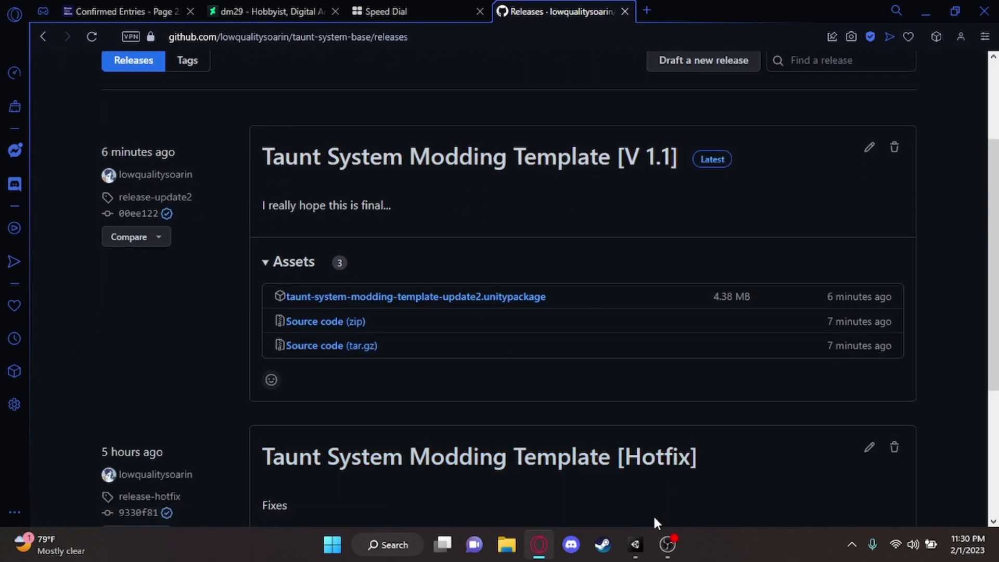
Switch to Unity and look through the project's asset folders around Taunting Enemies
click(635, 544)
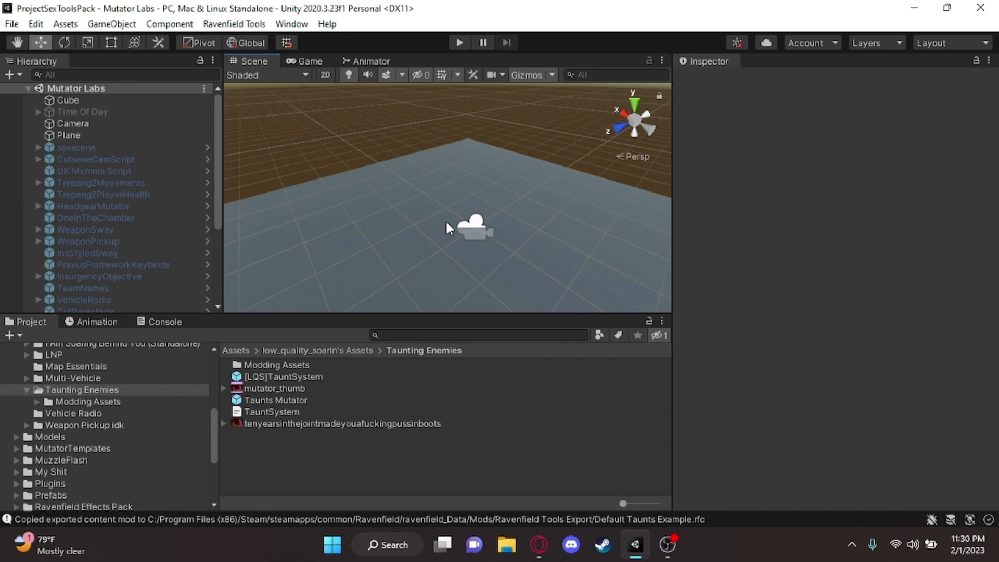
scroll(34, 416, down, 5)
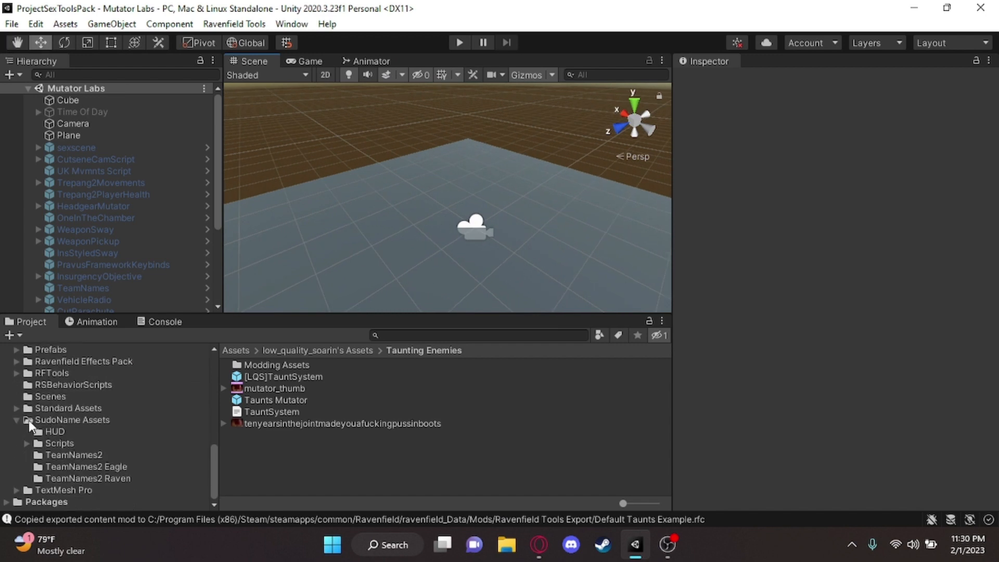
scroll(14, 420, up, 5)
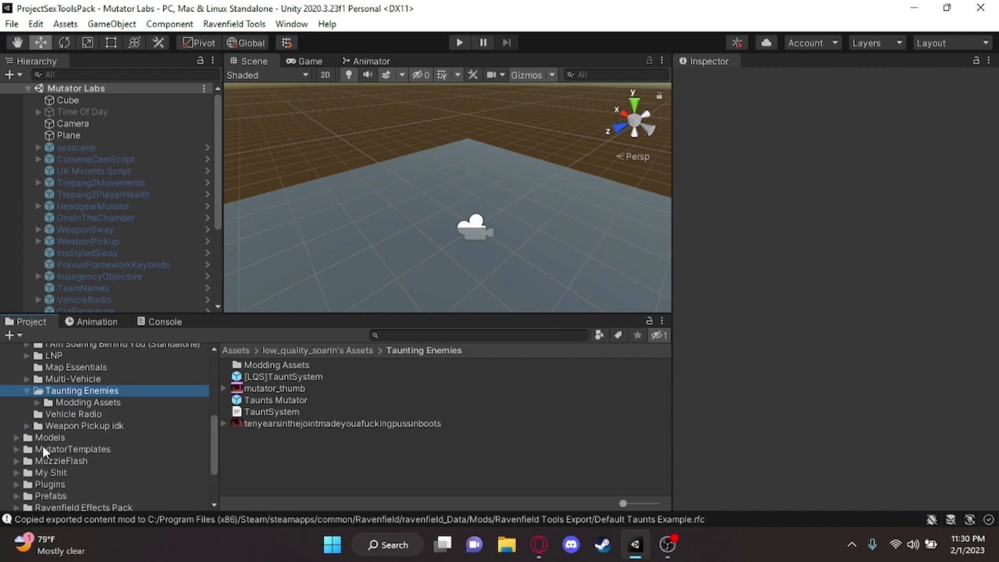
scroll(81, 442, up, 3)
scroll(135, 439, down, 5)
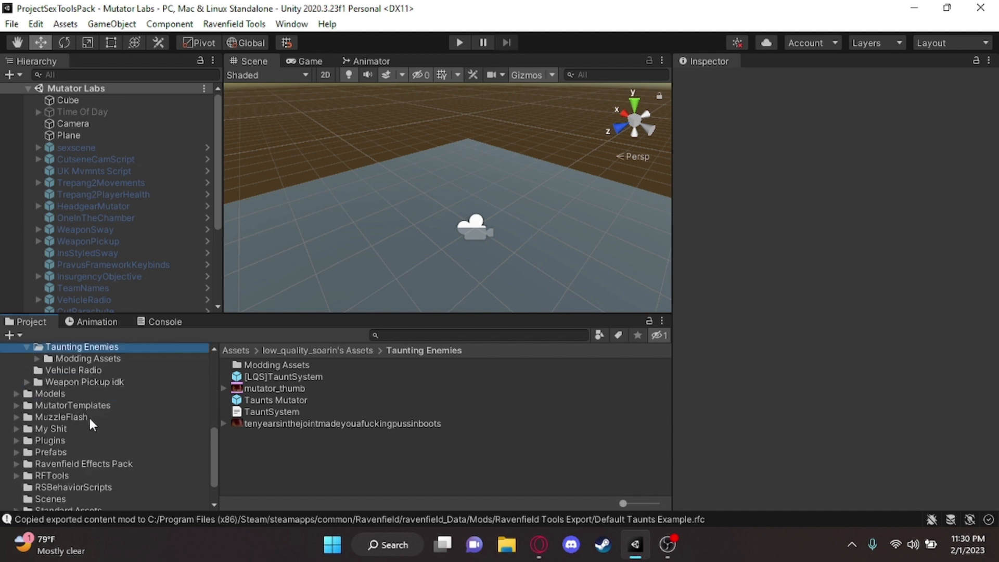
right_drag(477, 196, 512, 174)
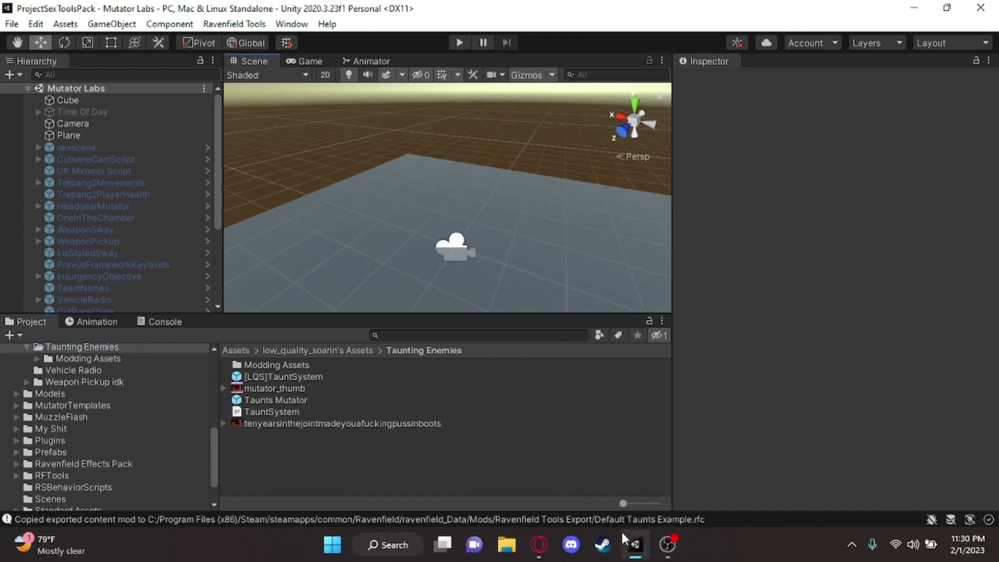
Switch back to Opera, close the GitHub releases page and minimize the browser to return to Unity
click(539, 544)
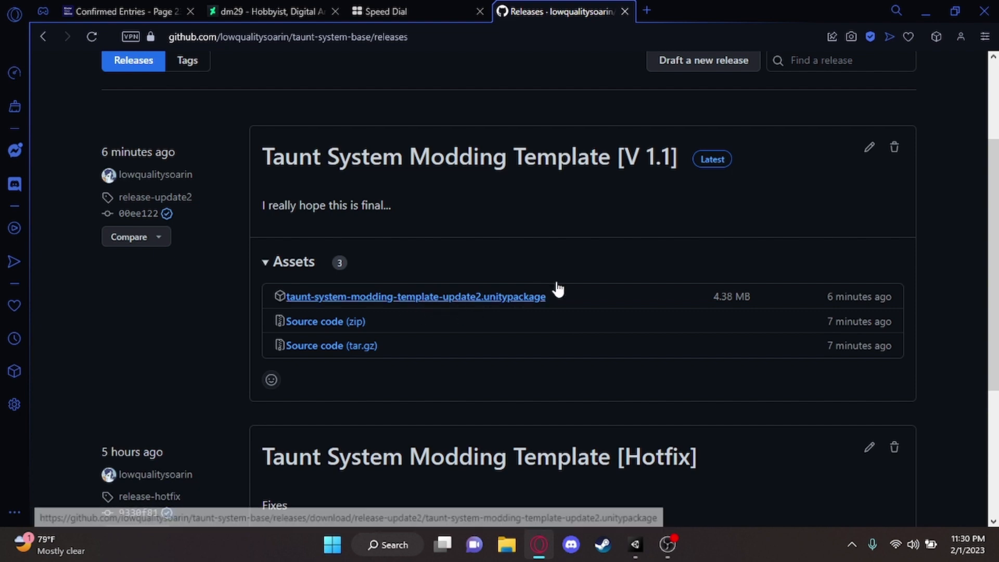
click(630, 6)
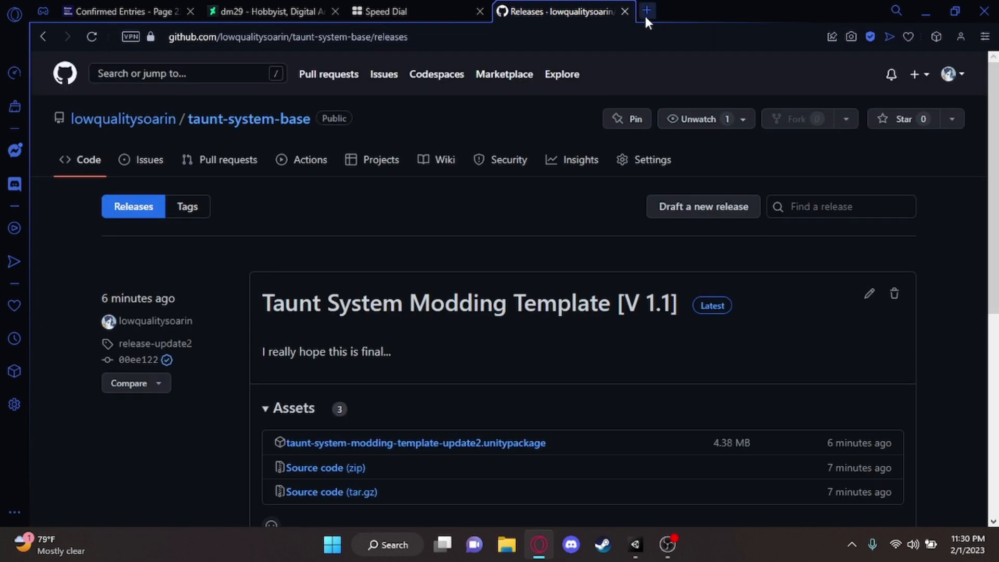
click(624, 11)
click(924, 11)
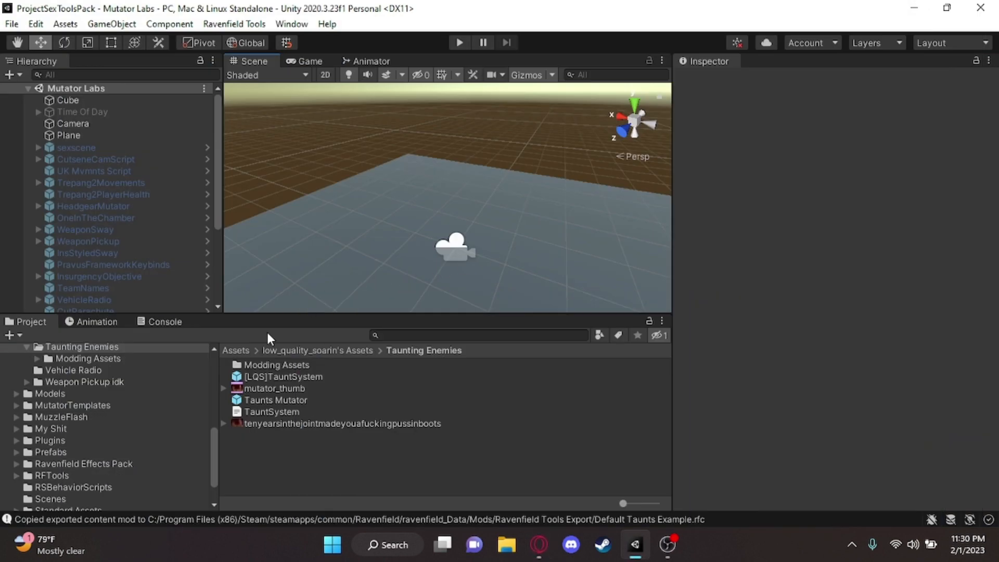
Open the Modding Assets folder inside low_quality_soarin's Assets > Taunting Enemies
scroll(129, 392, up, 5)
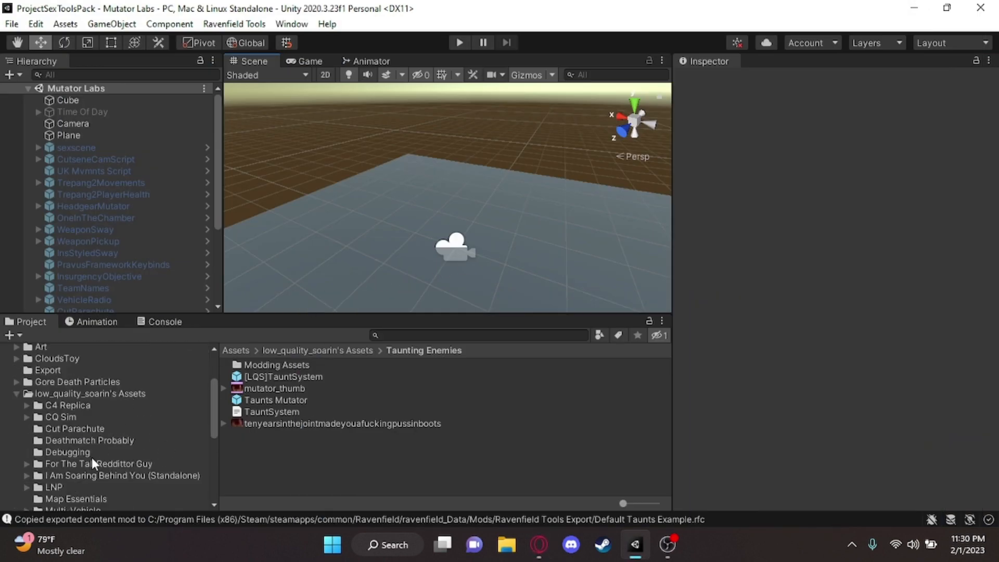
right_drag(429, 224, 397, 218)
scroll(65, 393, down, 1)
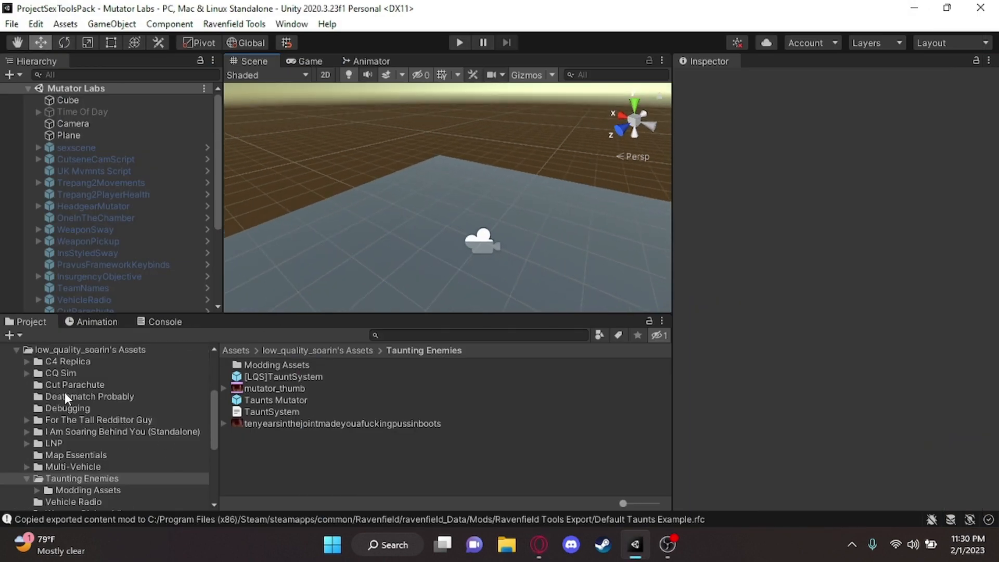
scroll(65, 393, up, 1)
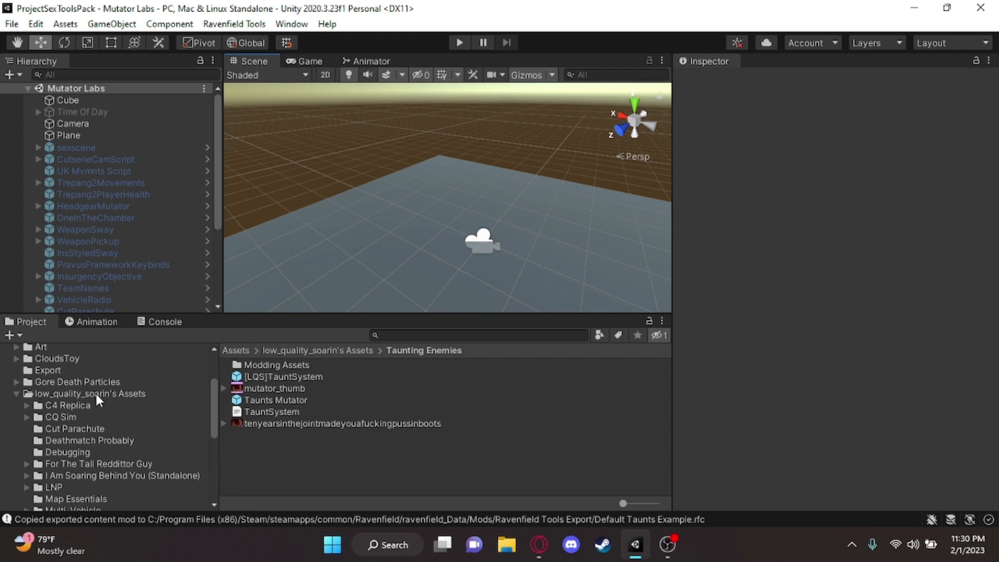
scroll(121, 392, down, 5)
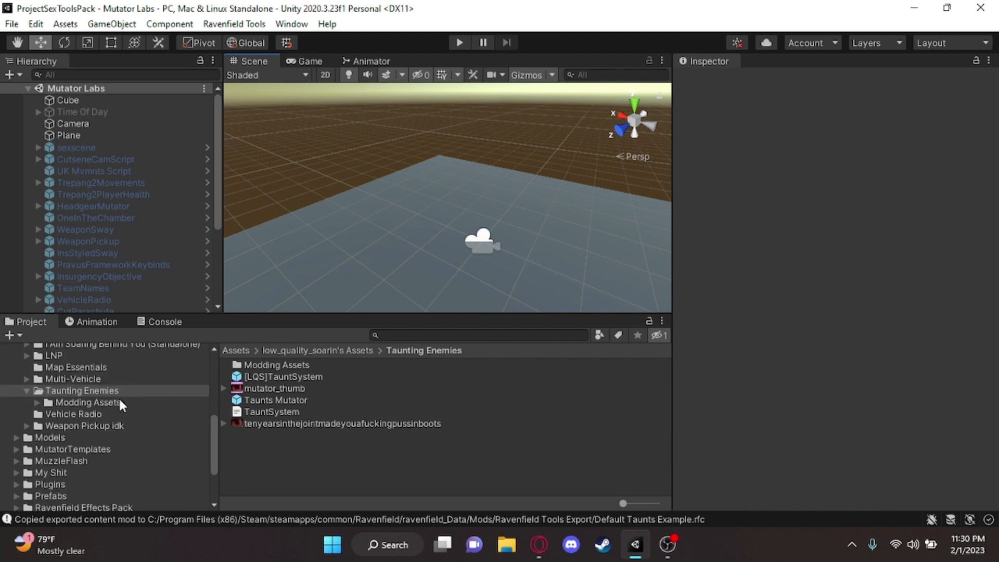
click(76, 403)
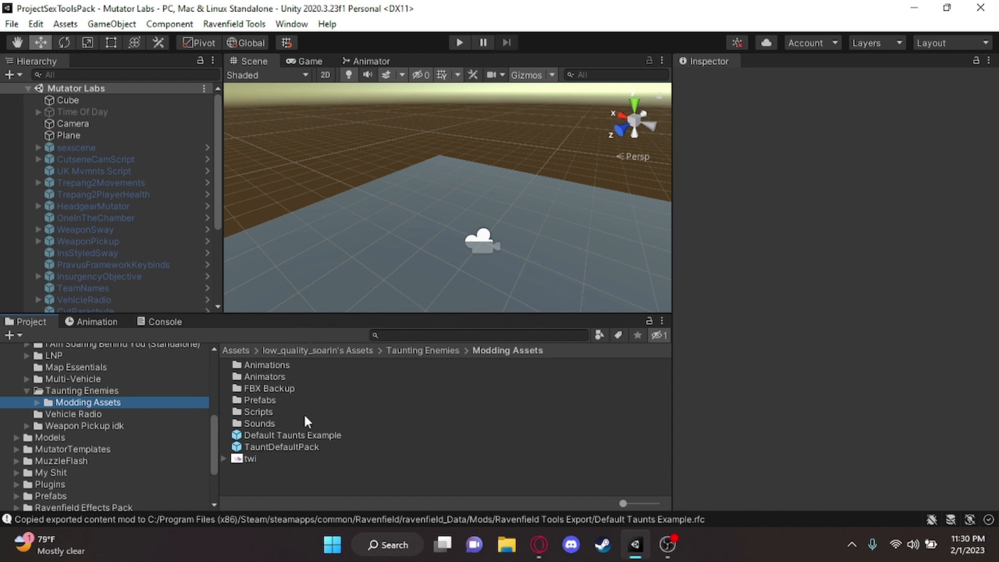
View the contents of the Taunting Enemies folder, then return to its Modding Assets subfolder
alt+drag(283, 208, 319, 248)
click(73, 391)
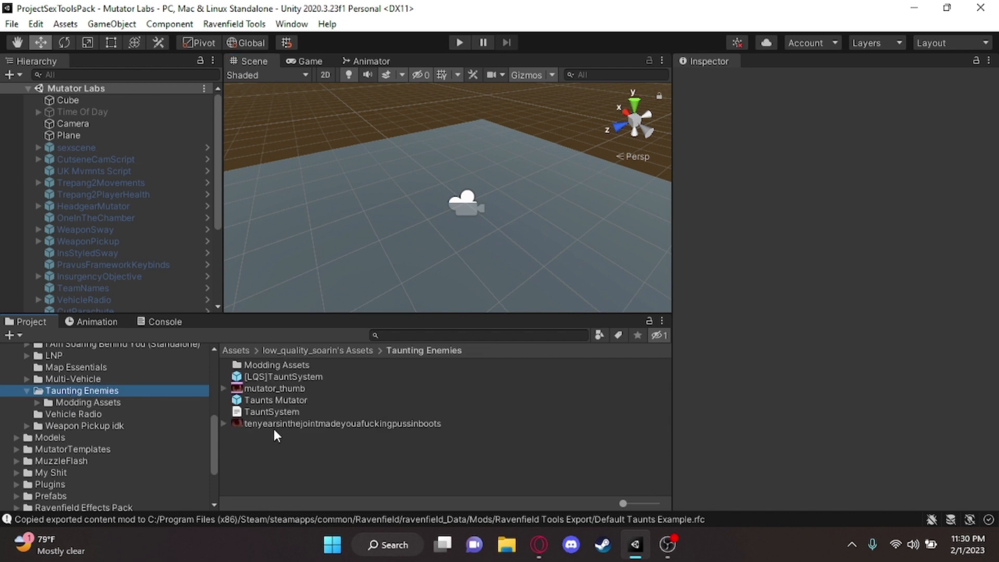
click(117, 401)
alt+drag(333, 229, 494, 267)
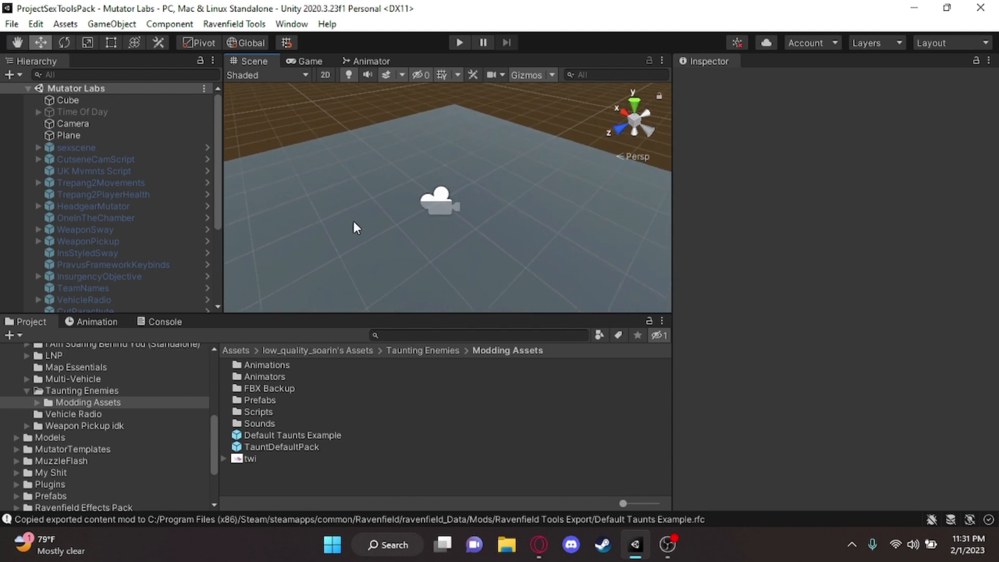
Expand the RFTools folder and open its Models > Character folder
scroll(159, 412, down, 4)
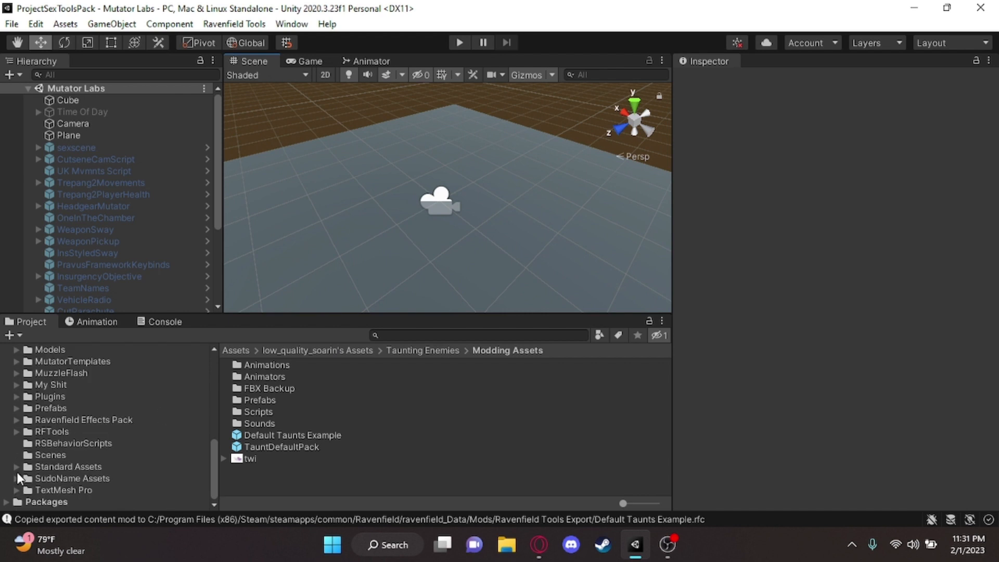
click(16, 432)
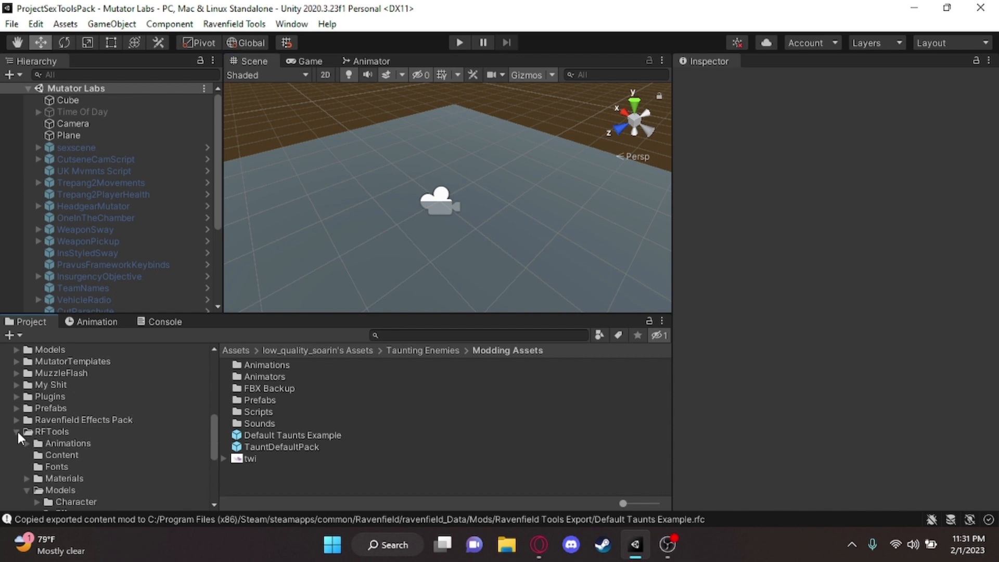
scroll(37, 395, up, 2)
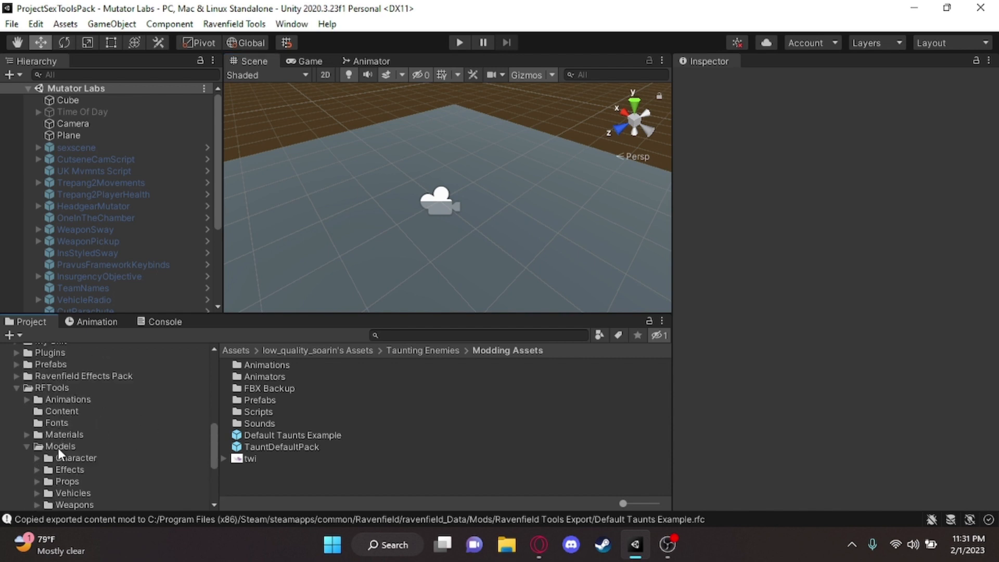
click(72, 458)
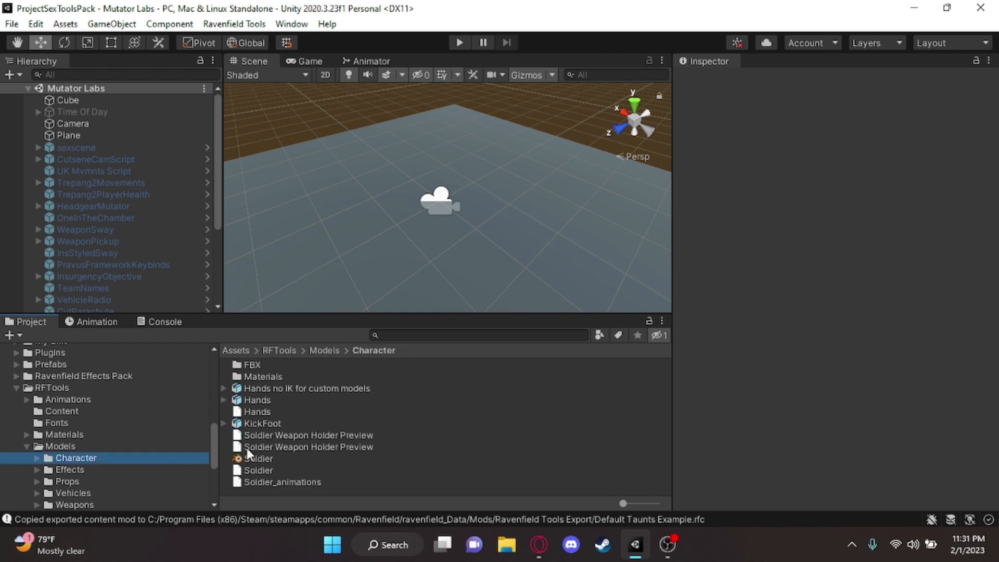
Open the Soldier.blend model in Blender and bring the whole soldier into view
click(259, 458)
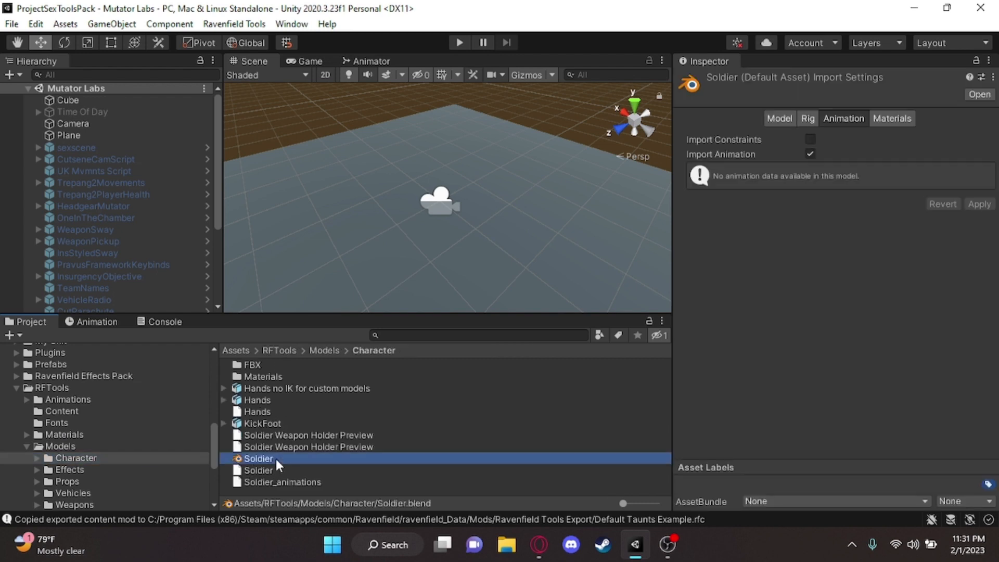
double_click(354, 458)
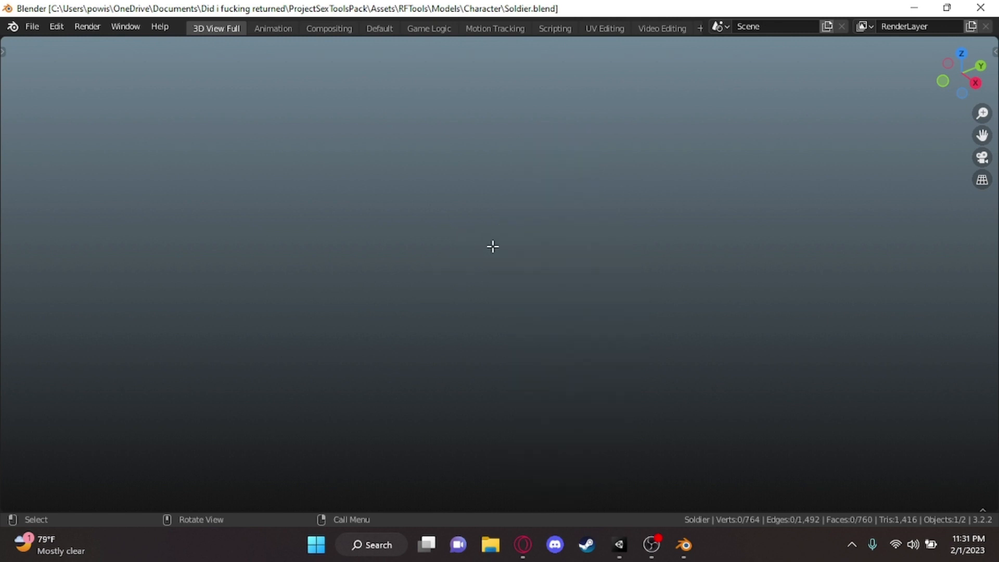
key(shift+c)
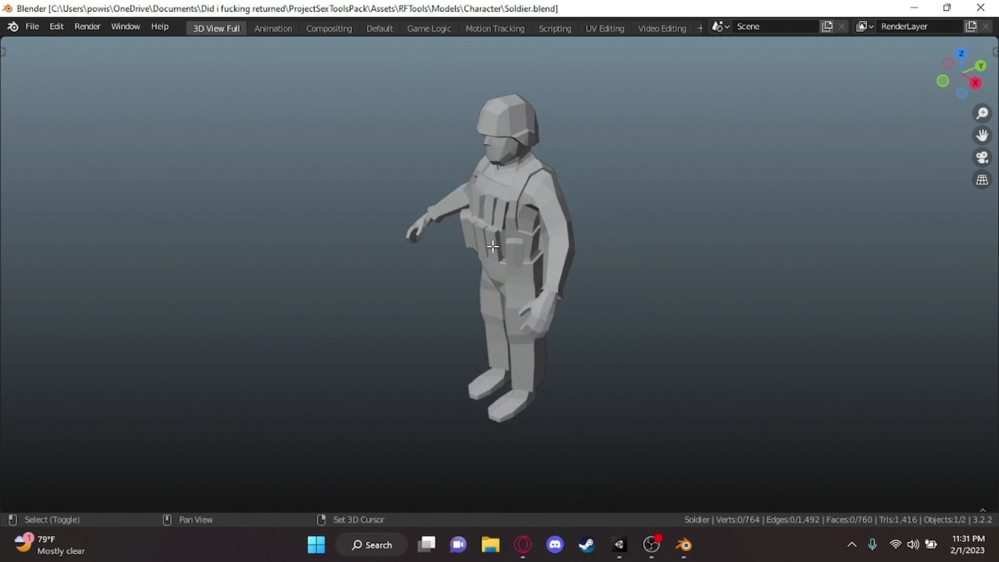
Close the soldier model in Blender and return to the Unity project
scroll(492, 246, up, 4)
scroll(504, 239, down, 4)
click(980, 8)
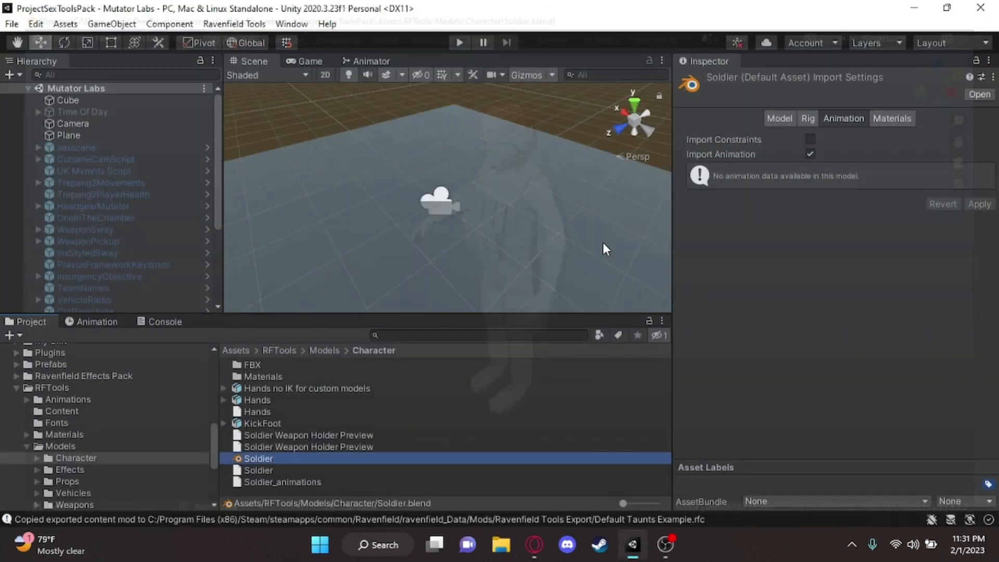
Examine the blender_fbx_export_settings image in RFTools > Models from its transform to its animation options, and close it
click(92, 447)
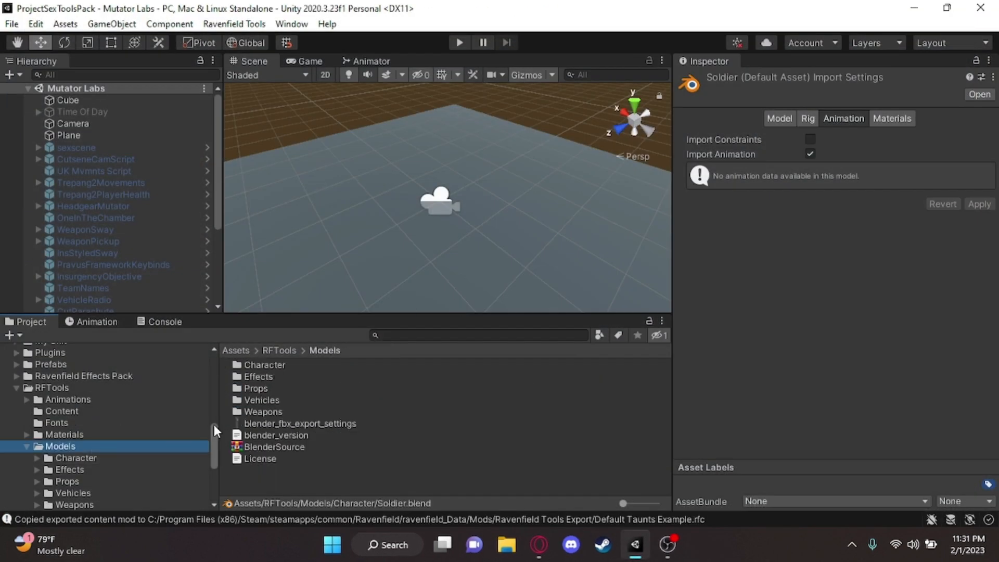
click(343, 423)
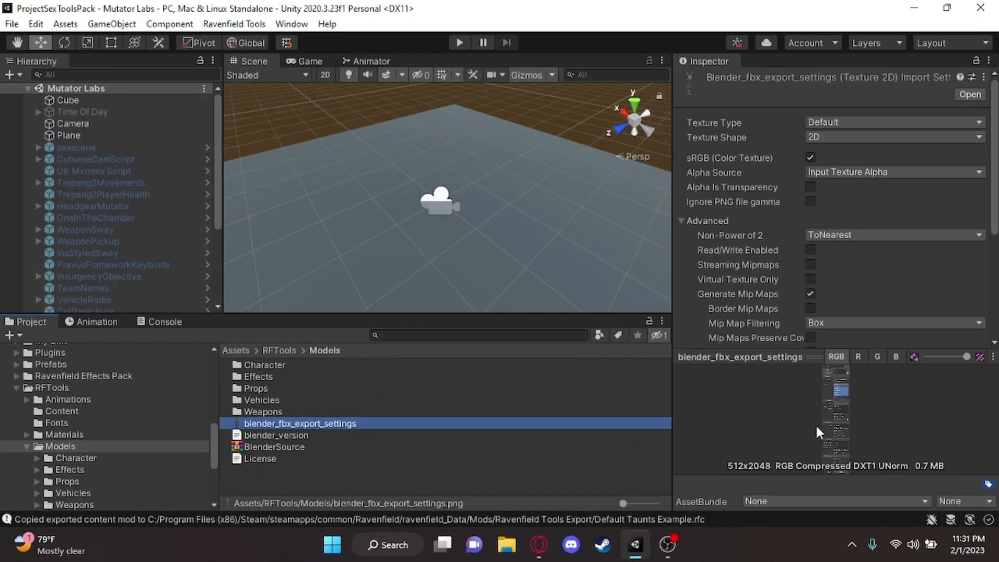
double_click(336, 424)
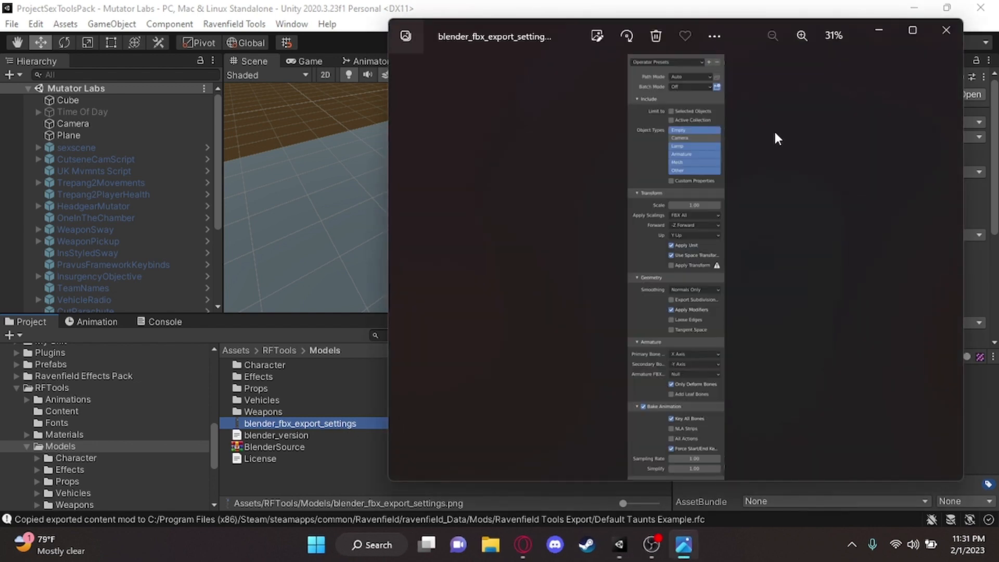
scroll(672, 229, up, 5)
drag(671, 146, 640, 387)
drag(646, 325, 657, 367)
scroll(689, 93, down, 8)
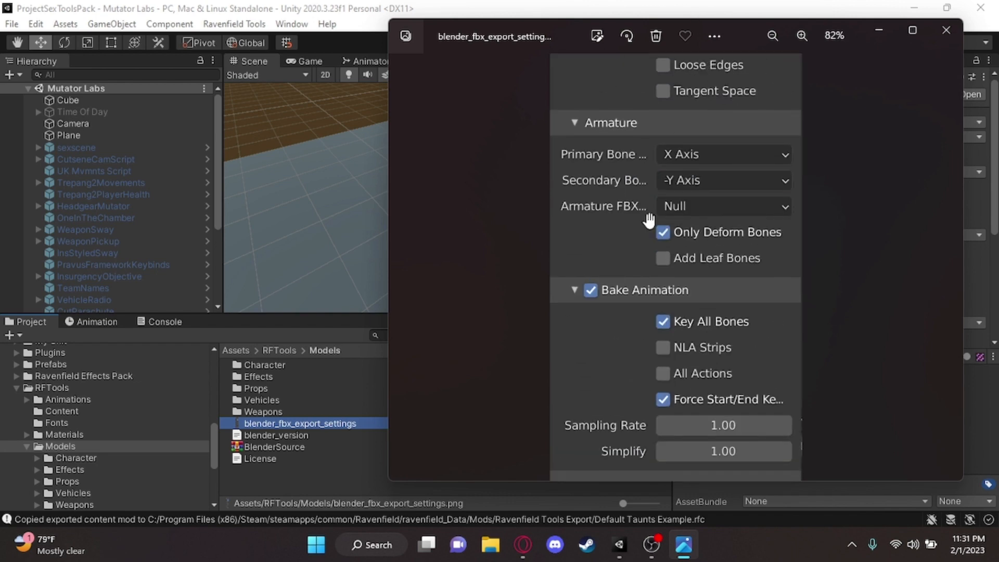
click(945, 30)
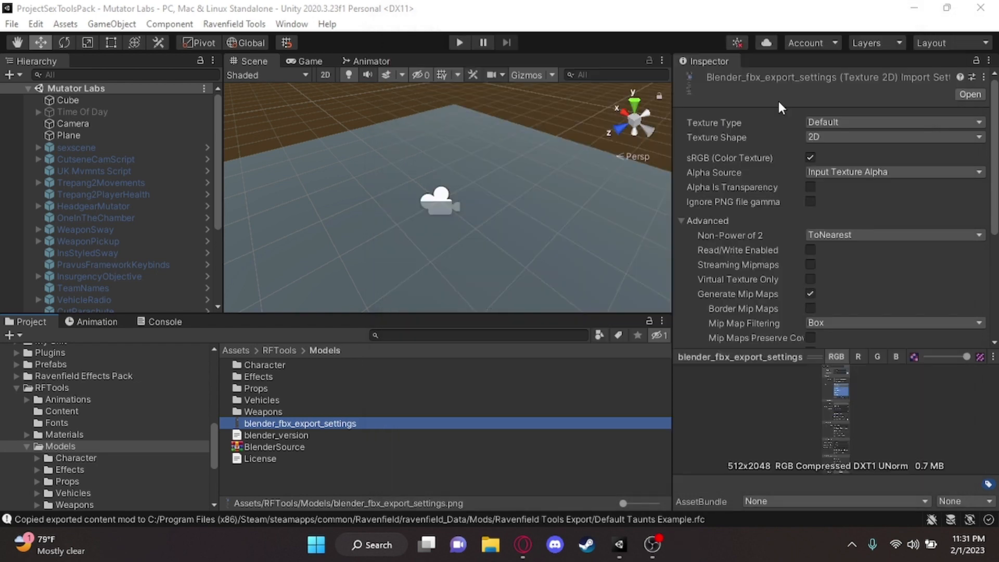
Collapse the RFTools folder and open the FBX Backup folder inside Taunting Enemies > Modding Assets
click(25, 445)
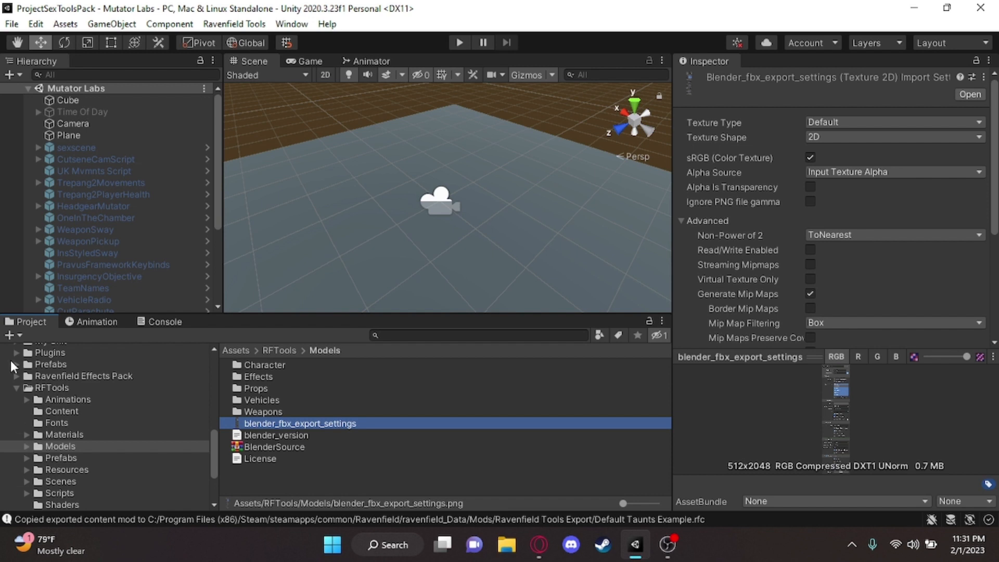
click(16, 384)
scroll(24, 397, up, 4)
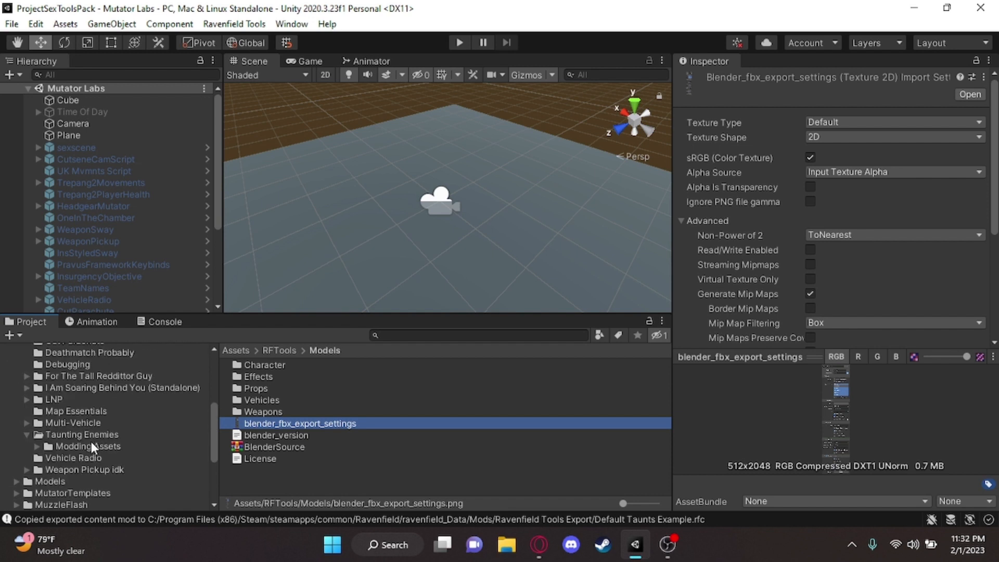
click(38, 446)
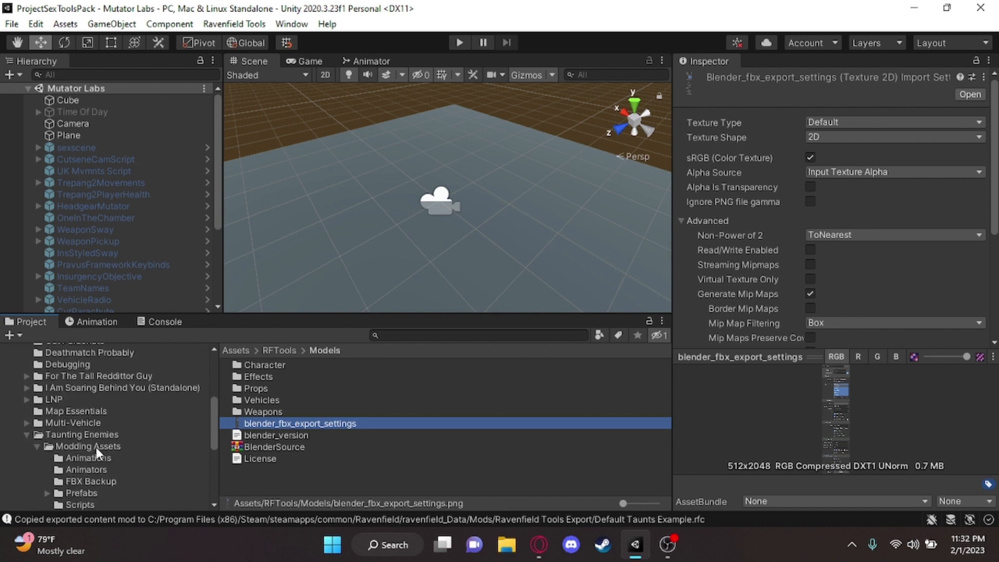
scroll(96, 447, down, 3)
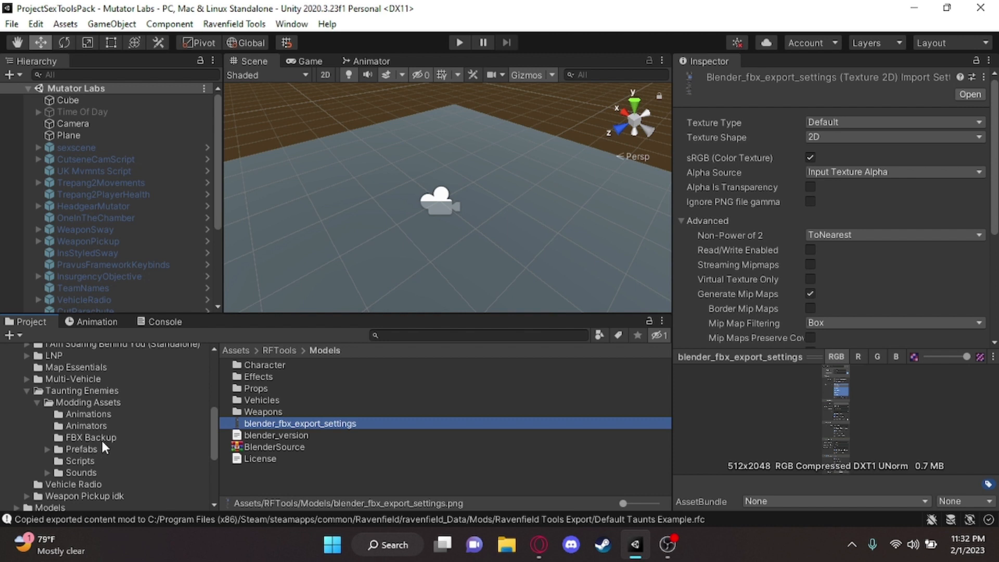
click(101, 439)
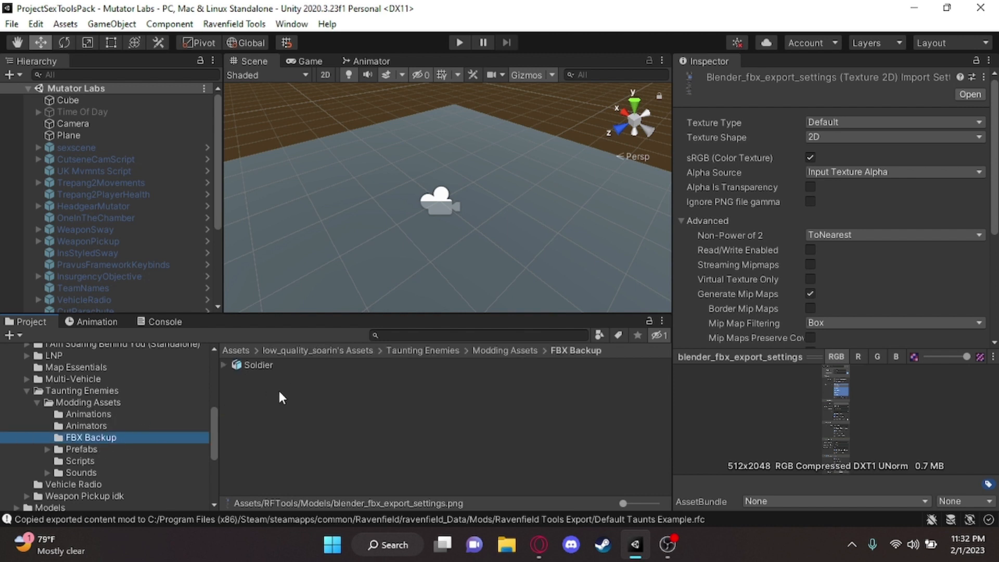
Switch to the Opera browser, open the Mixamo website and sign in with the Google account
click(539, 544)
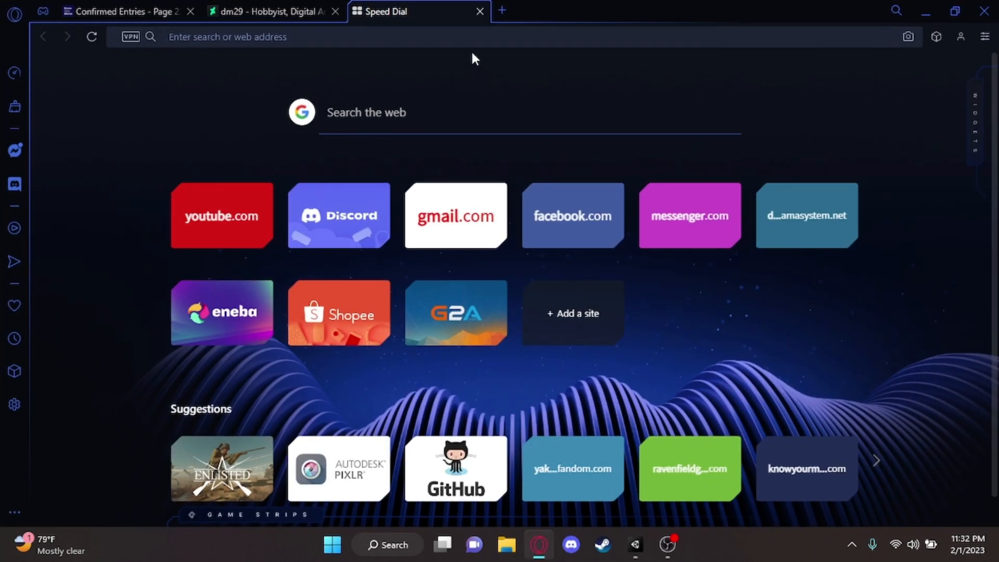
click(427, 32)
text(mixamo.com/#/)
key(Return)
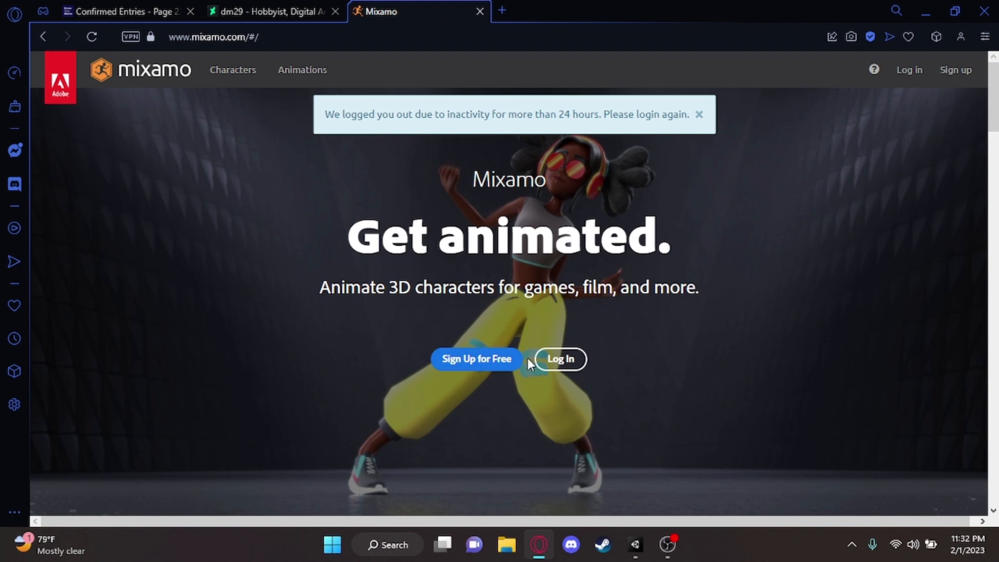
click(554, 362)
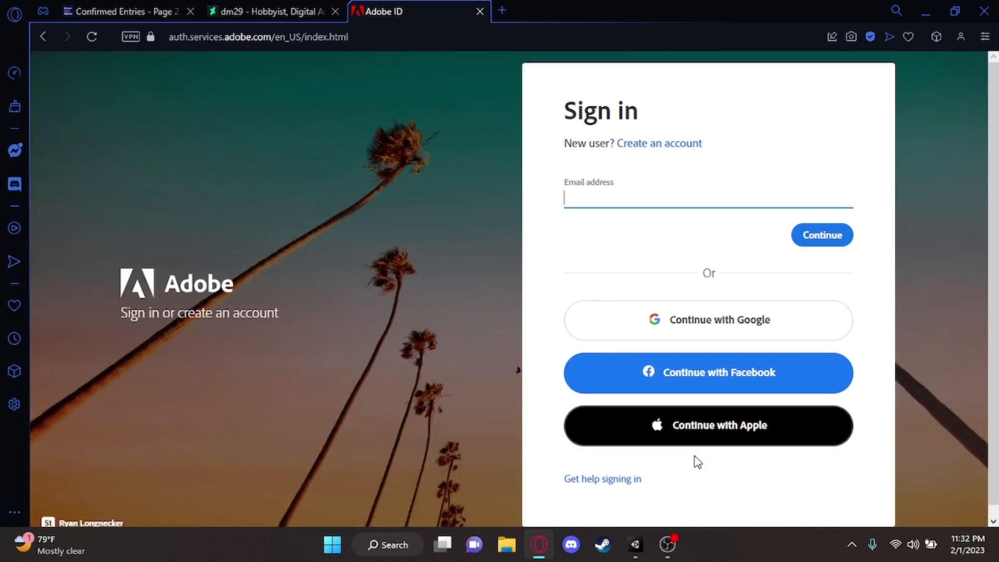
click(714, 315)
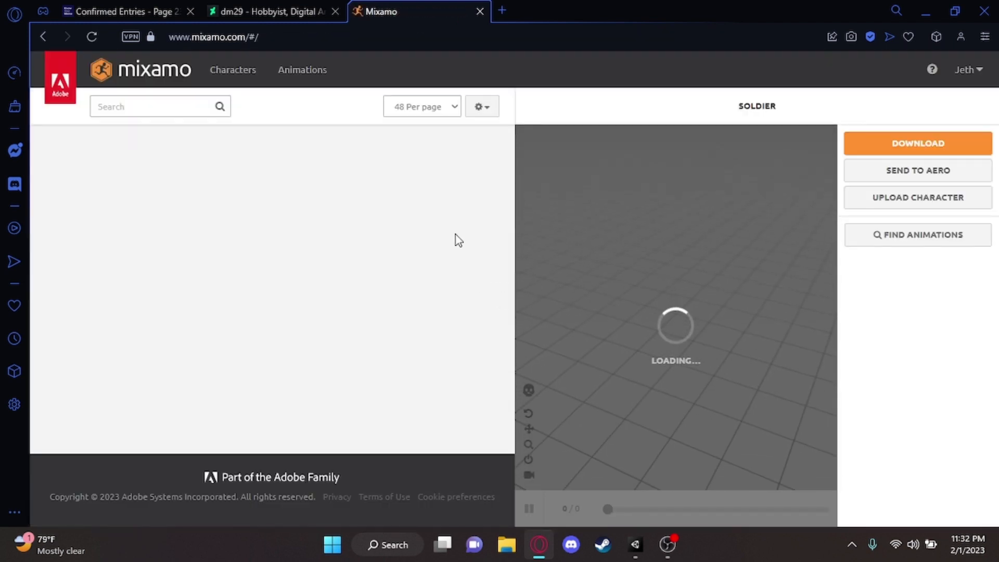
View Mixamo's character upload dialog and the Soldier model in Unity's FBX Backup folder, and close the dialog without uploading
scroll(369, 253, down, 3)
scroll(369, 252, up, 2)
scroll(413, 261, up, 2)
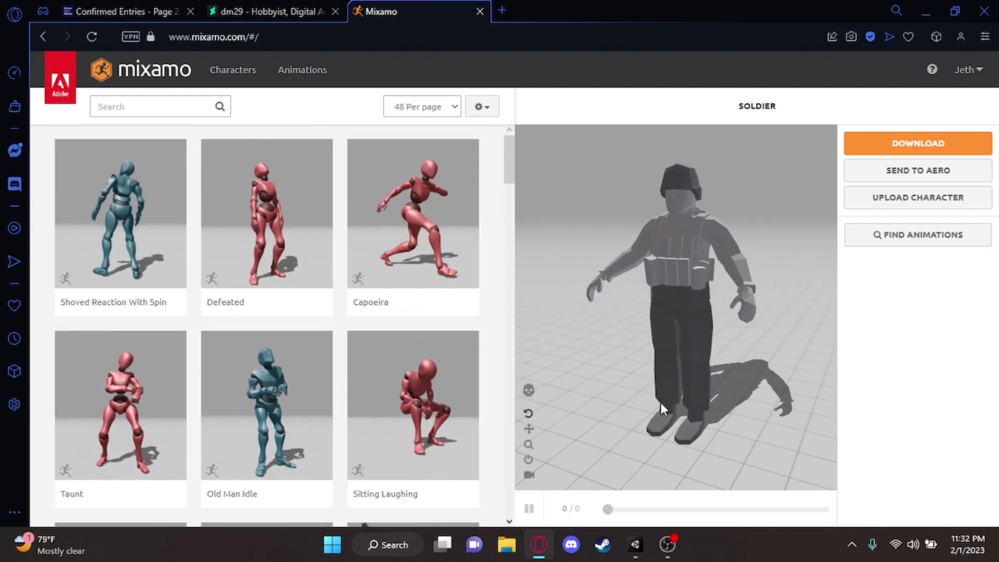
click(635, 544)
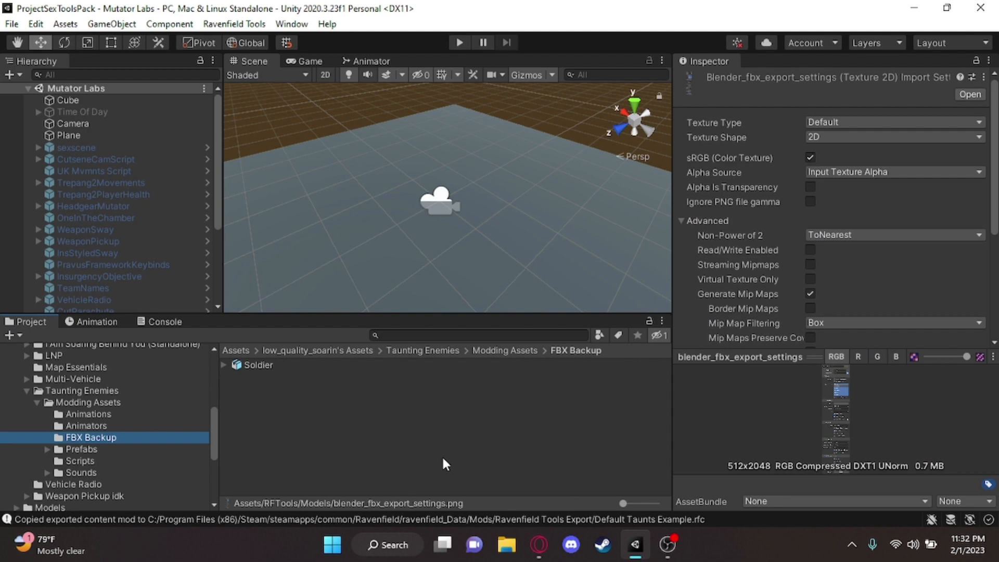
click(539, 544)
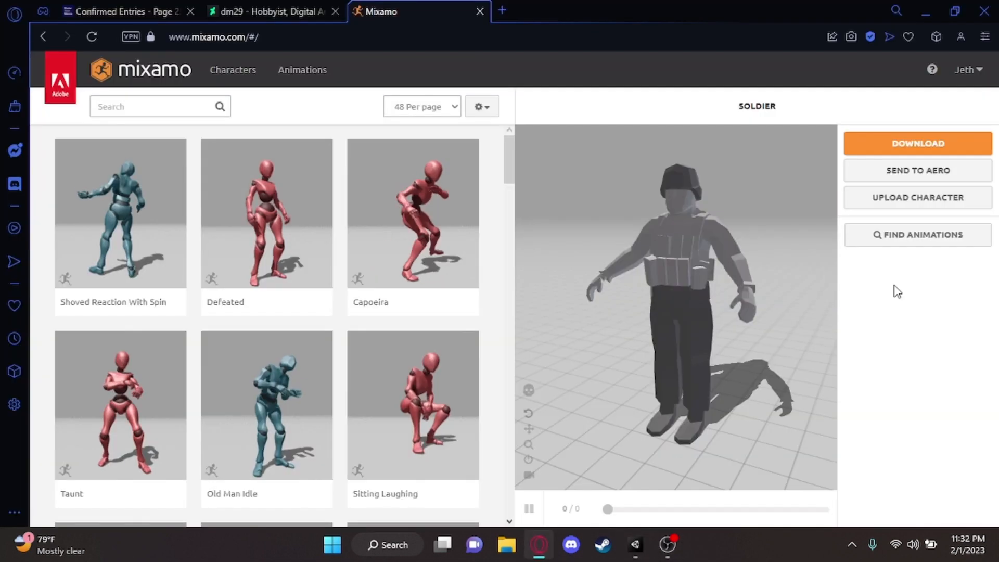
click(931, 197)
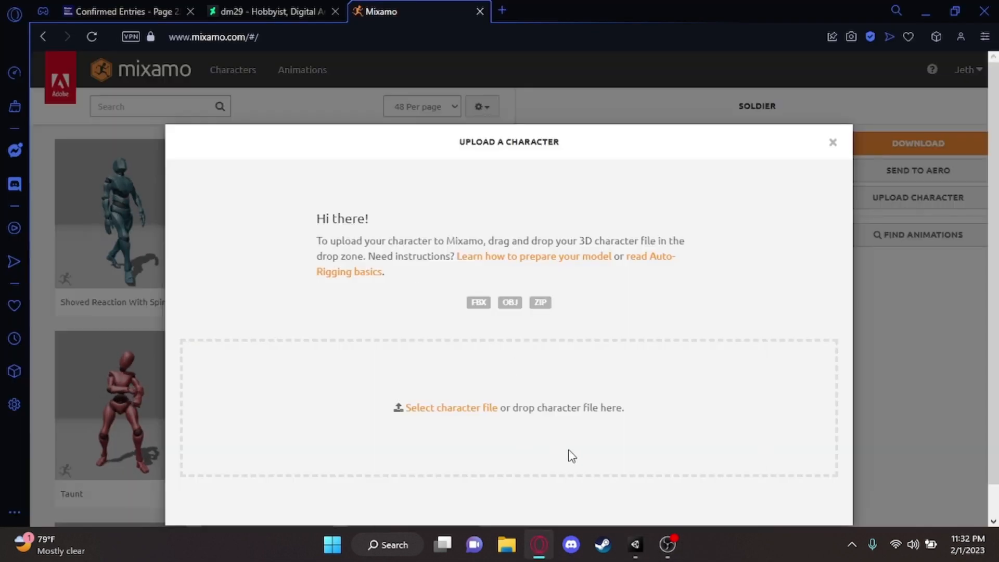
click(635, 545)
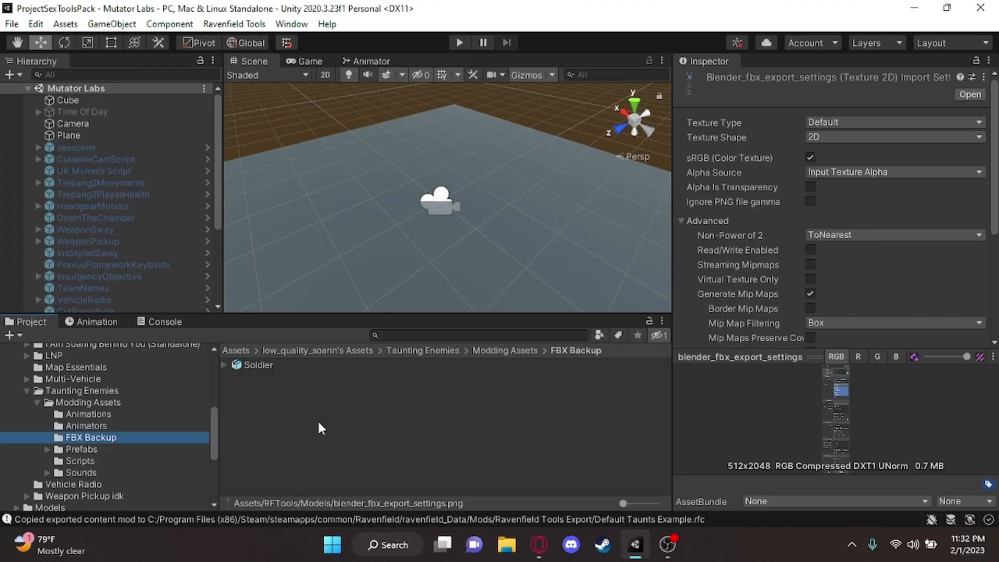
click(539, 545)
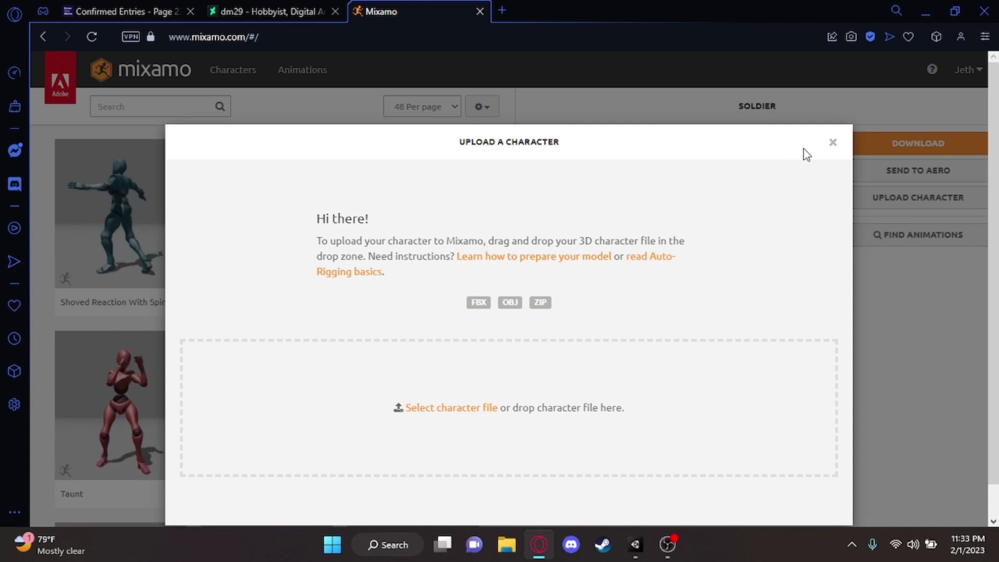
click(834, 143)
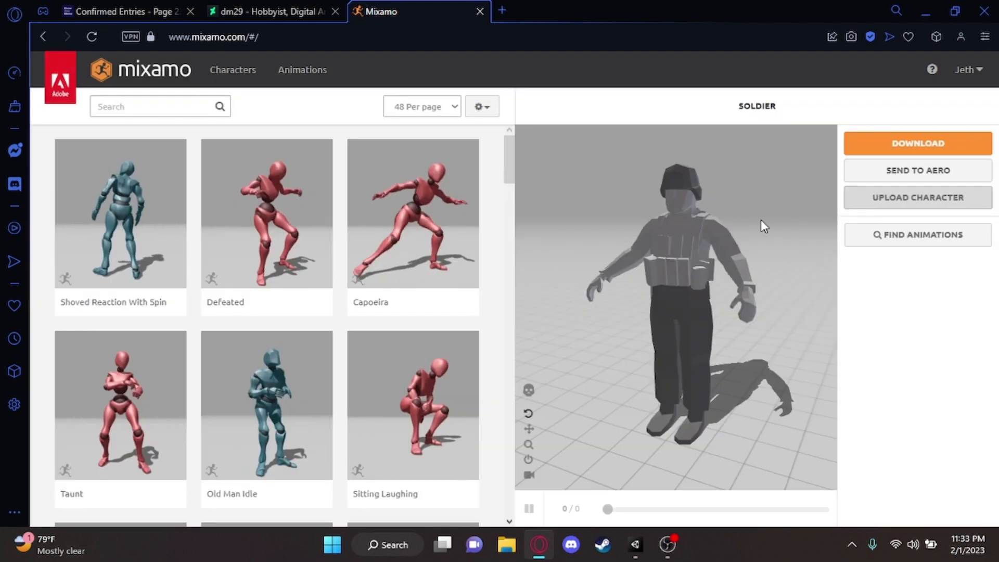
Search the animation library for "twerk"
scroll(500, 225, down, 2)
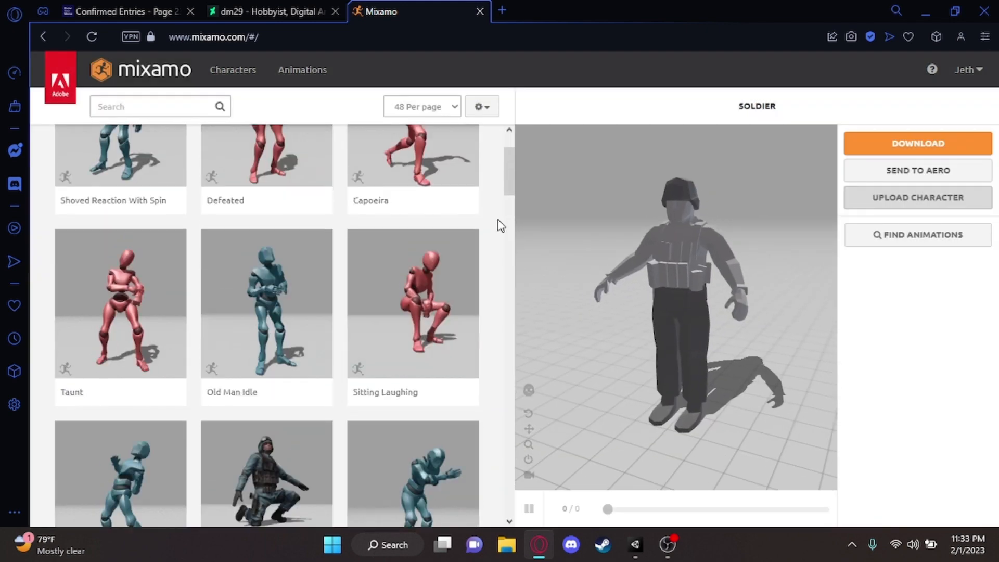
scroll(498, 229, up, 2)
scroll(339, 266, down, 11)
scroll(319, 245, up, 10)
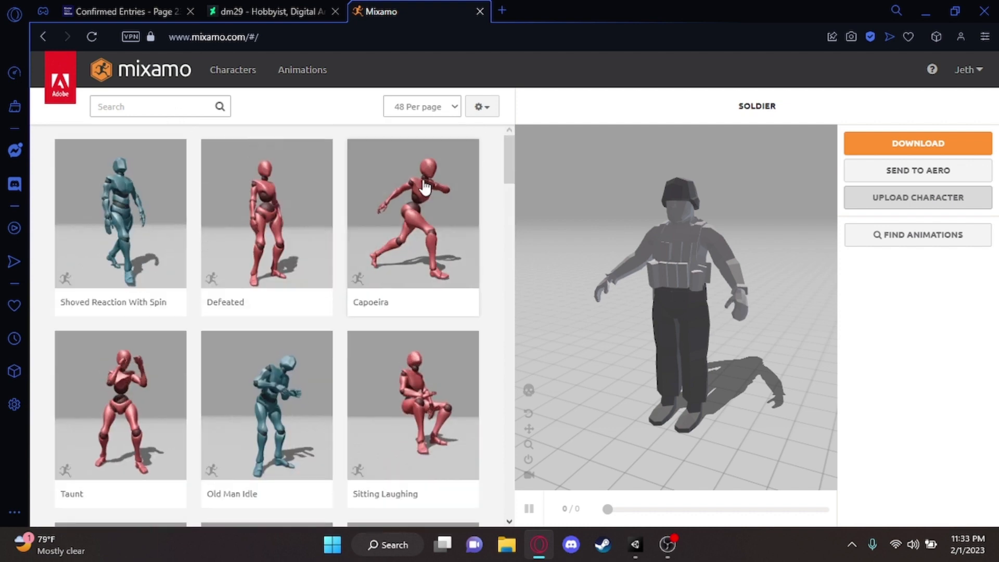
click(138, 98)
text(twerk)
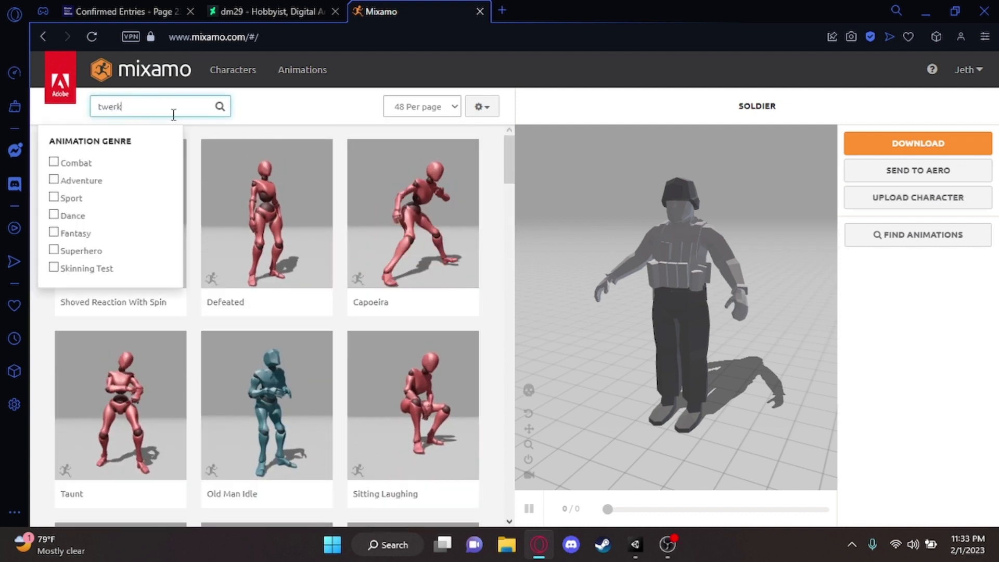
key(Return)
Apply the Dancing Twerk animation to the soldier and set its Character Arm-Space to 80
click(275, 243)
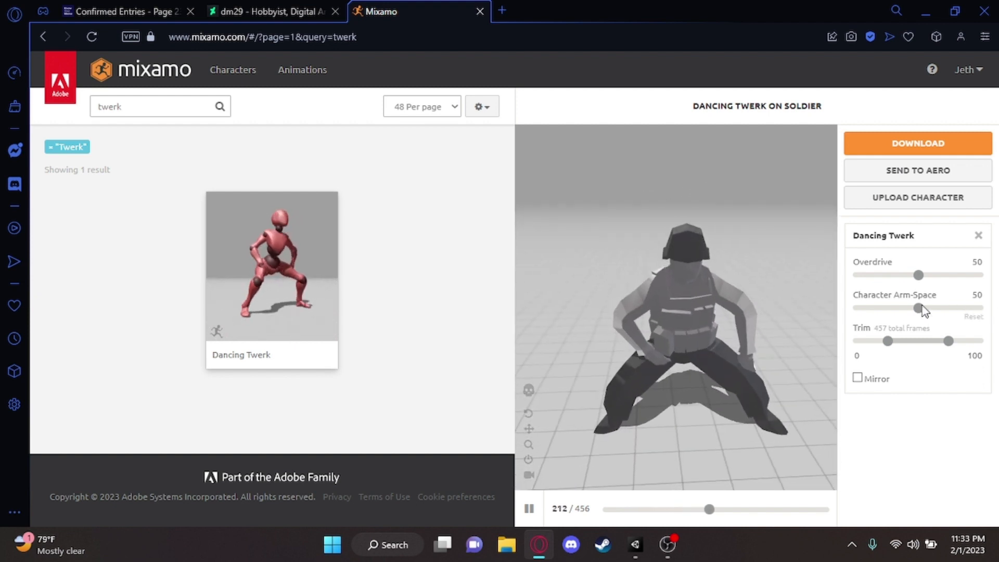
drag(919, 312, 932, 318)
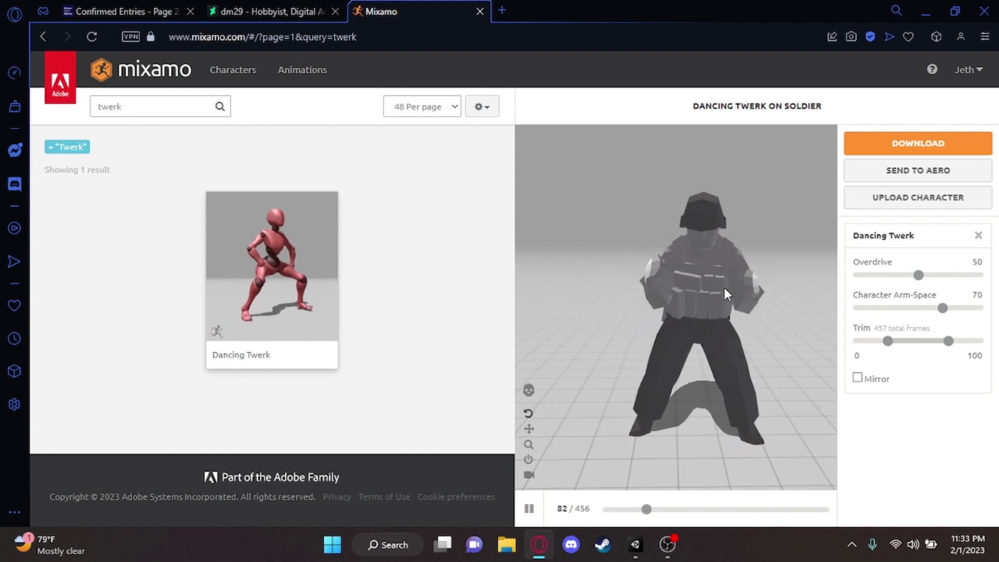
click(949, 308)
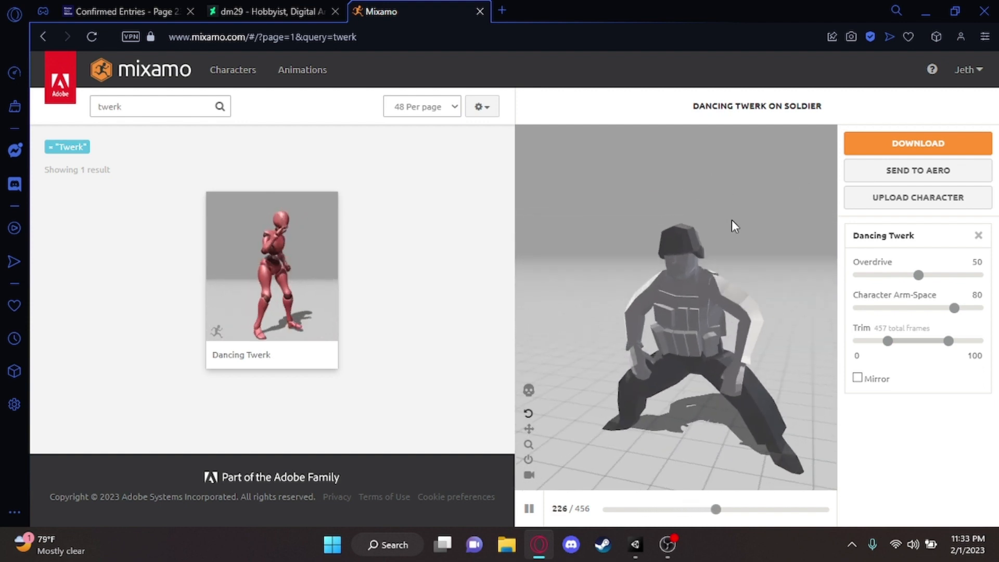
Download the Dancing Twerk animation as FBX Binary with skin, at 30 frames per second and without keyframe reduction
click(952, 147)
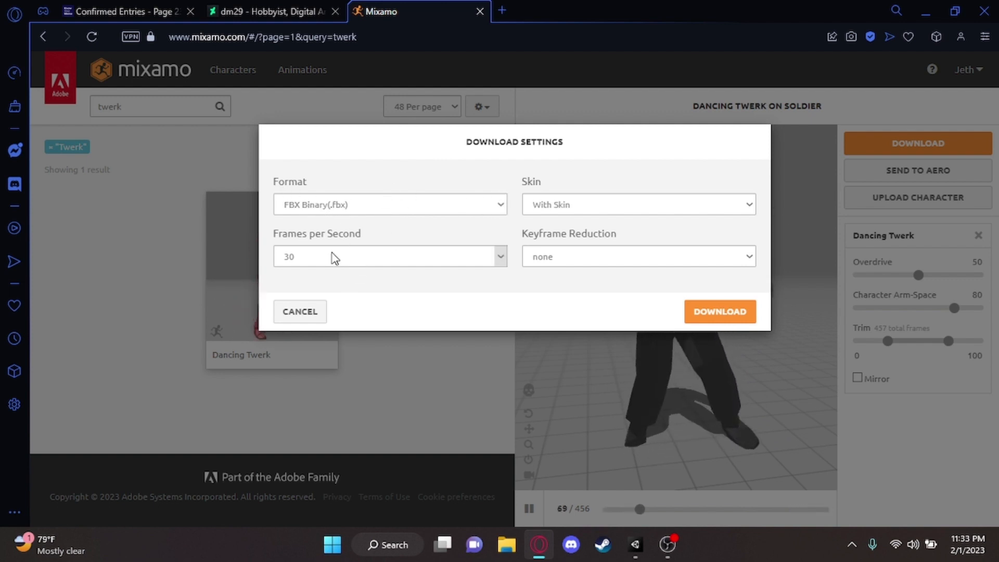
click(414, 256)
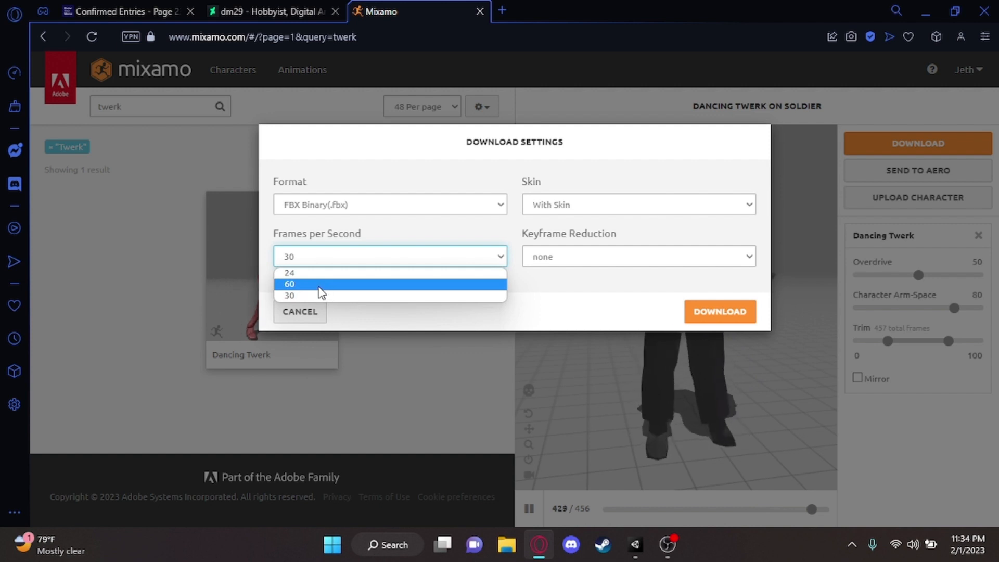
click(495, 257)
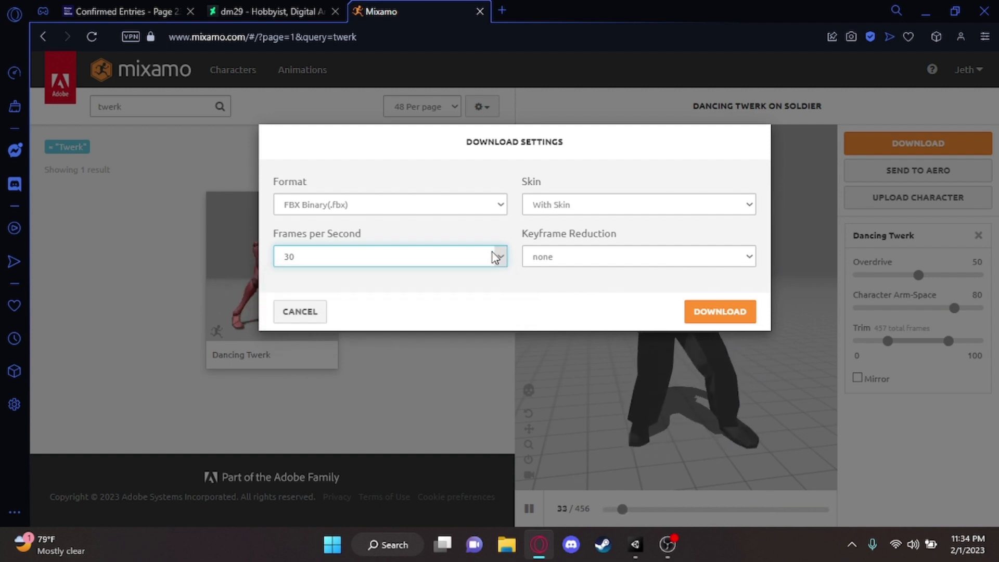
click(605, 208)
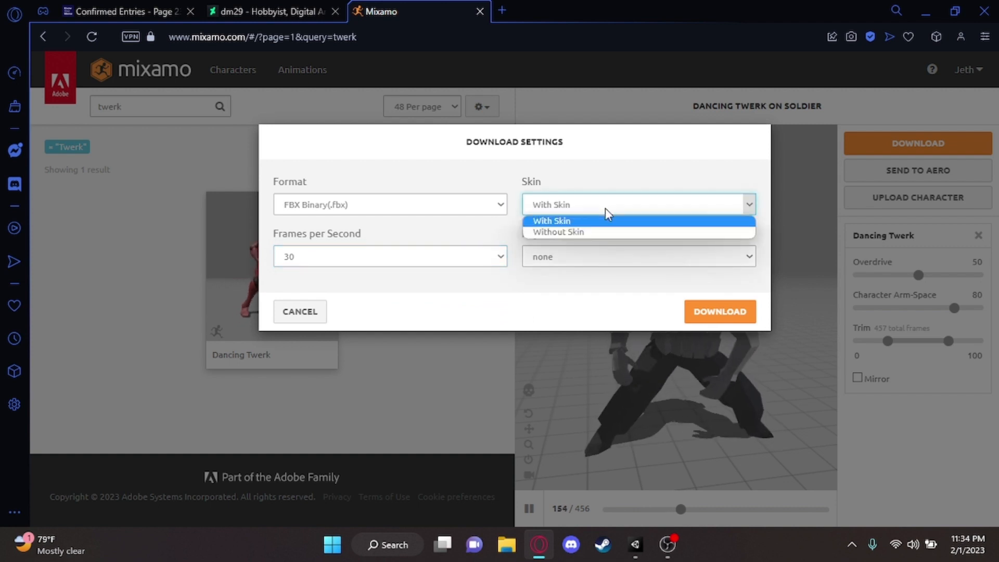
click(605, 208)
click(608, 213)
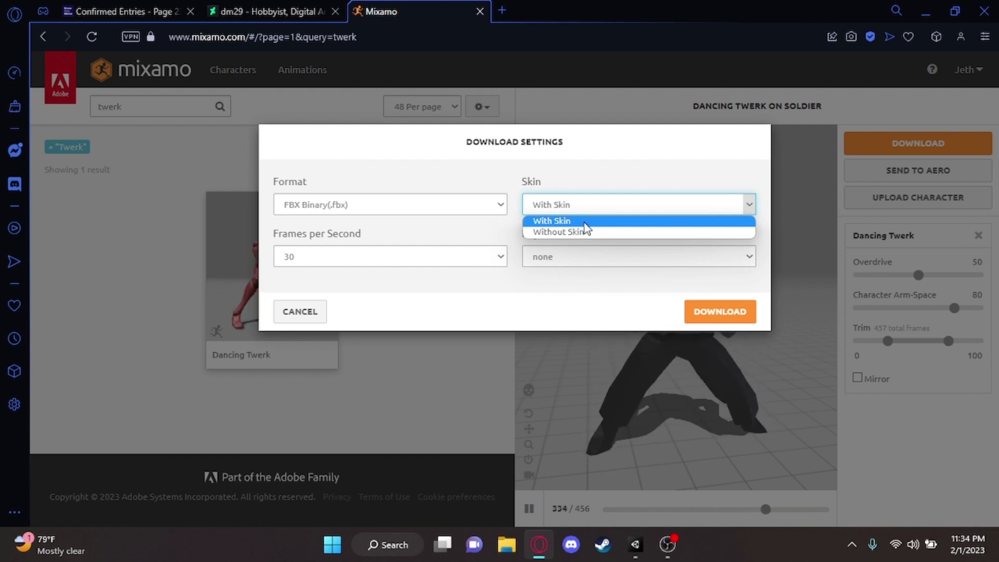
click(640, 201)
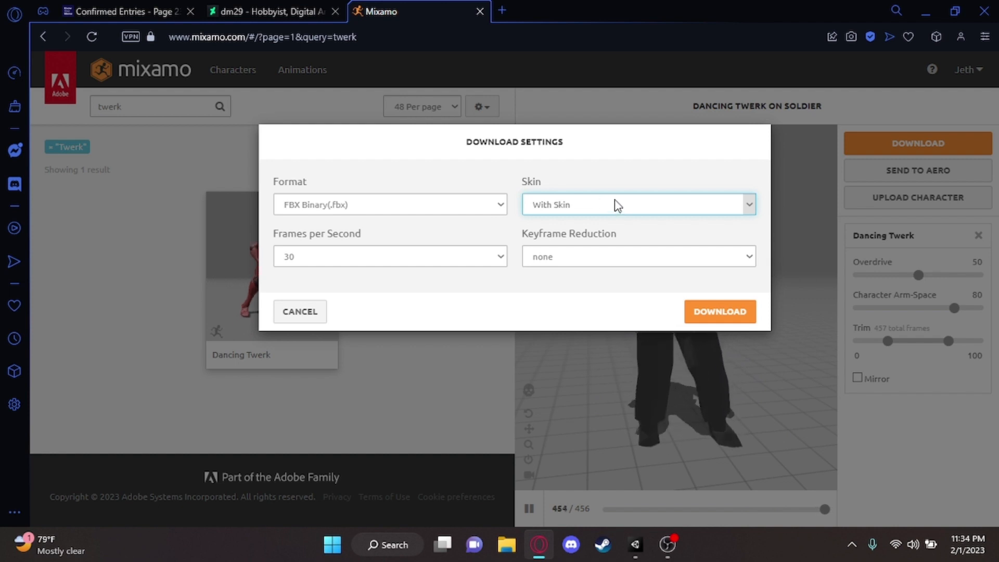
click(586, 257)
click(583, 259)
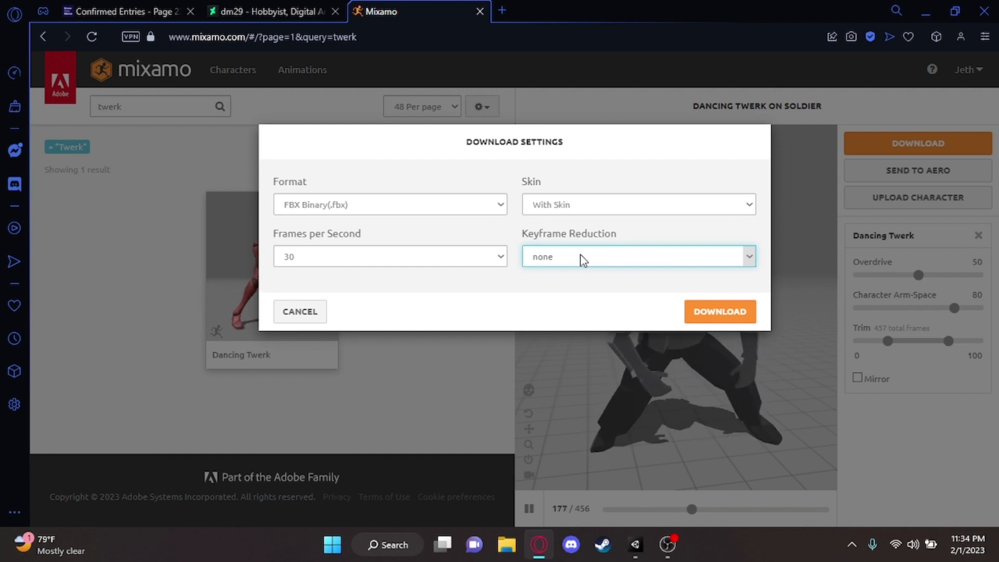
click(706, 310)
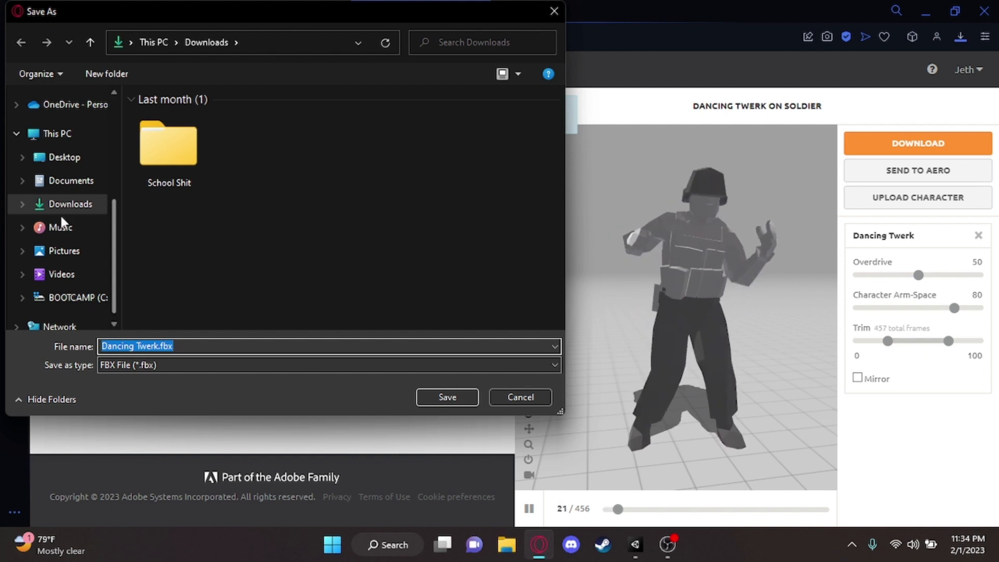
Set the save location to the Taunting Enemies folder within the Unity project's Assets folder
scroll(61, 219, up, 5)
click(66, 176)
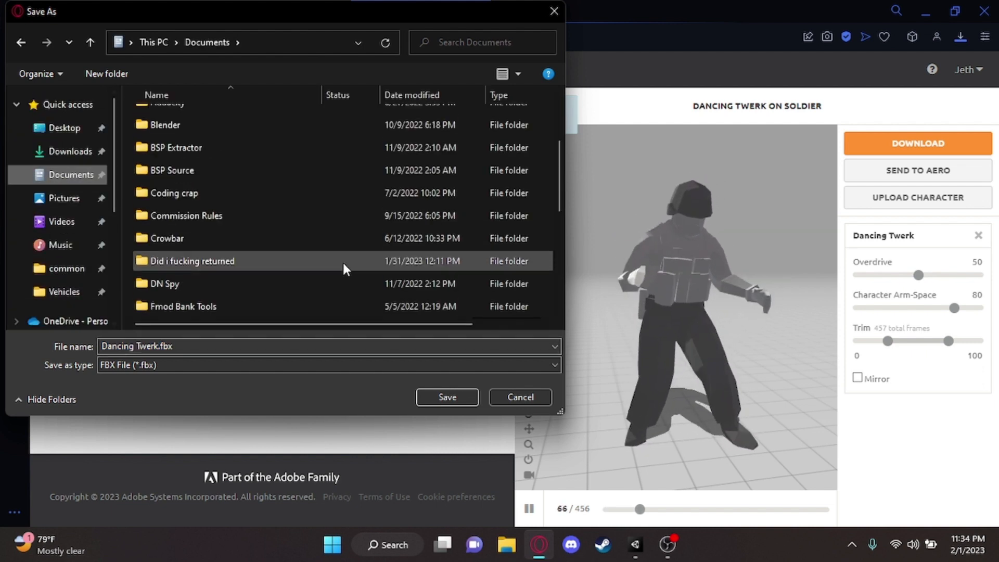
double_click(219, 260)
double_click(192, 143)
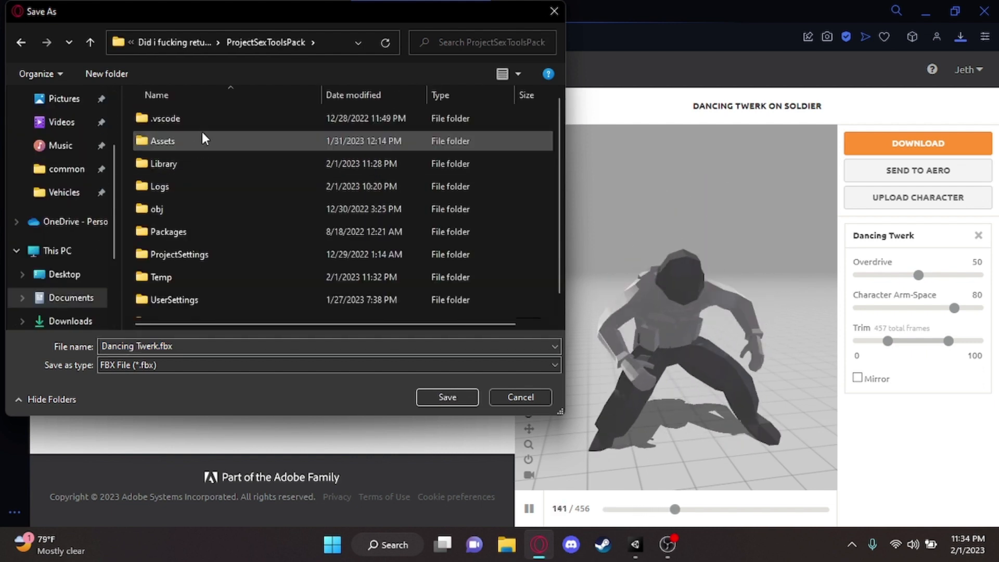
double_click(202, 138)
double_click(237, 227)
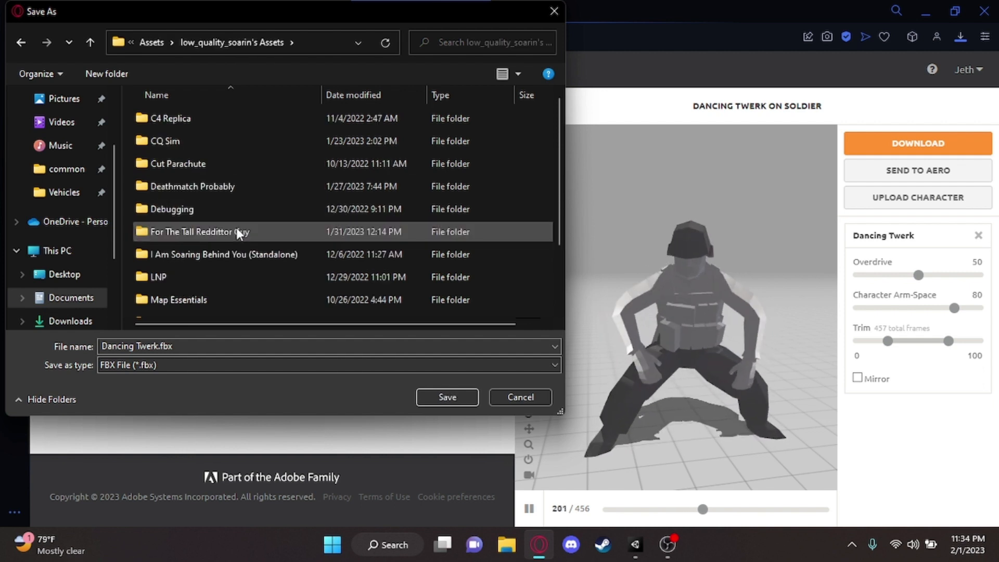
scroll(235, 235, down, 2)
click(210, 308)
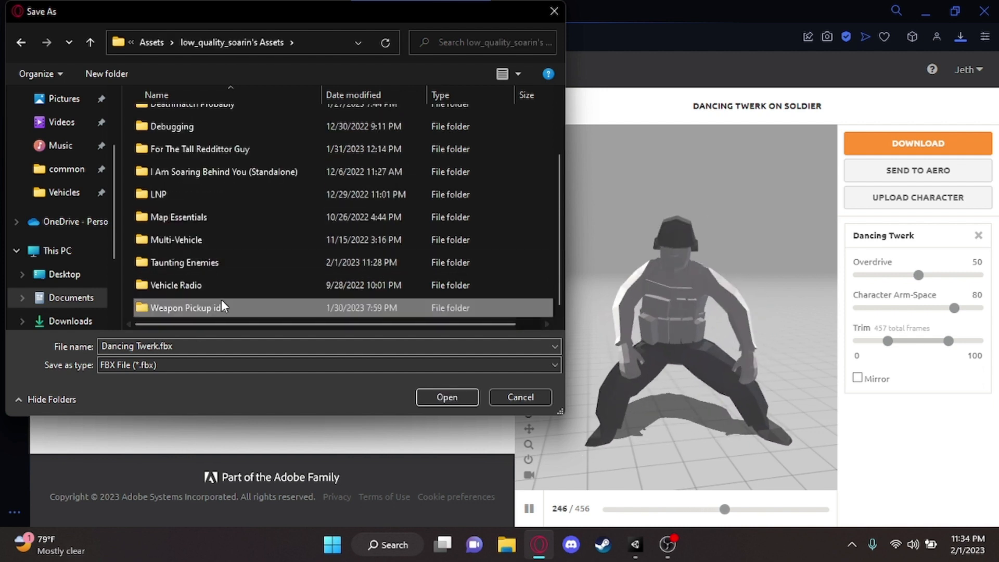
double_click(211, 262)
Create a new folder named My Taunts inside the Taunting Enemies folder
right_click(208, 186)
mouse_move(332, 356)
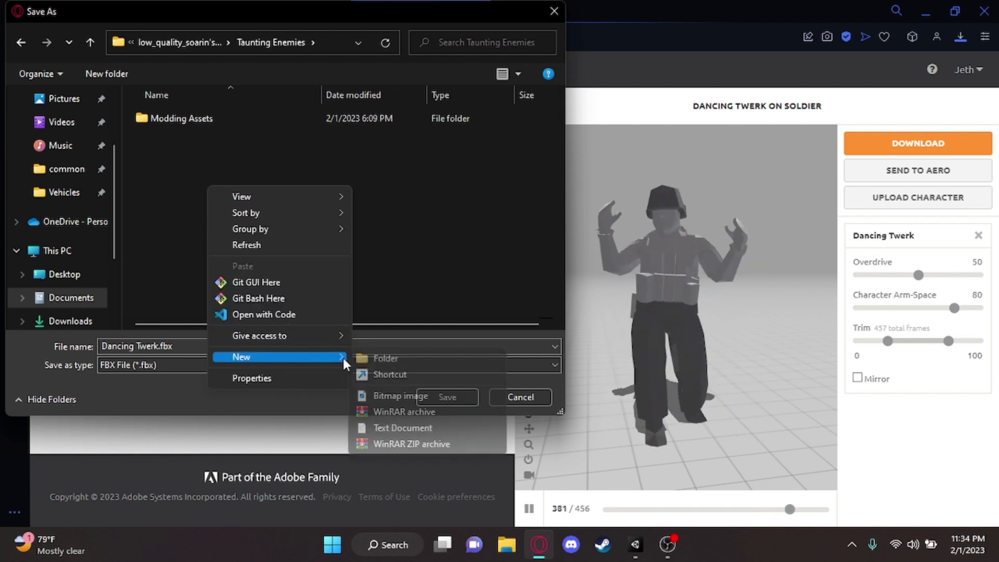
click(369, 354)
key(BackSpace)
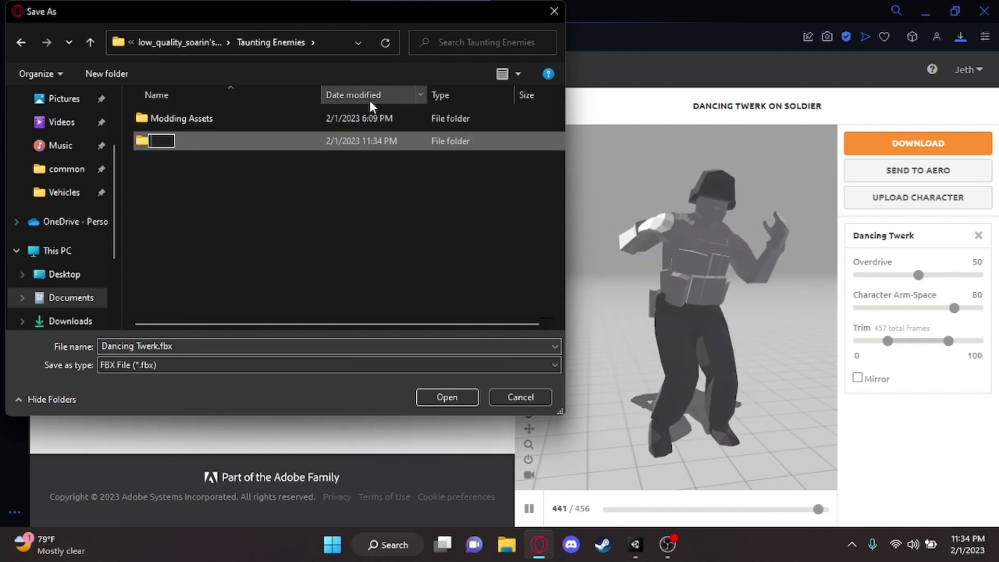
text(My )
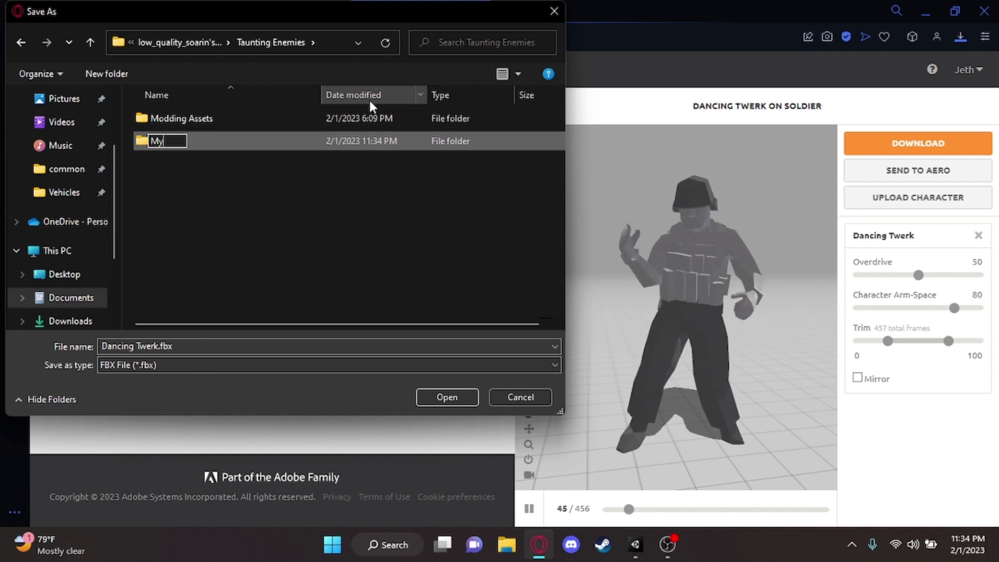
text(Taunts)
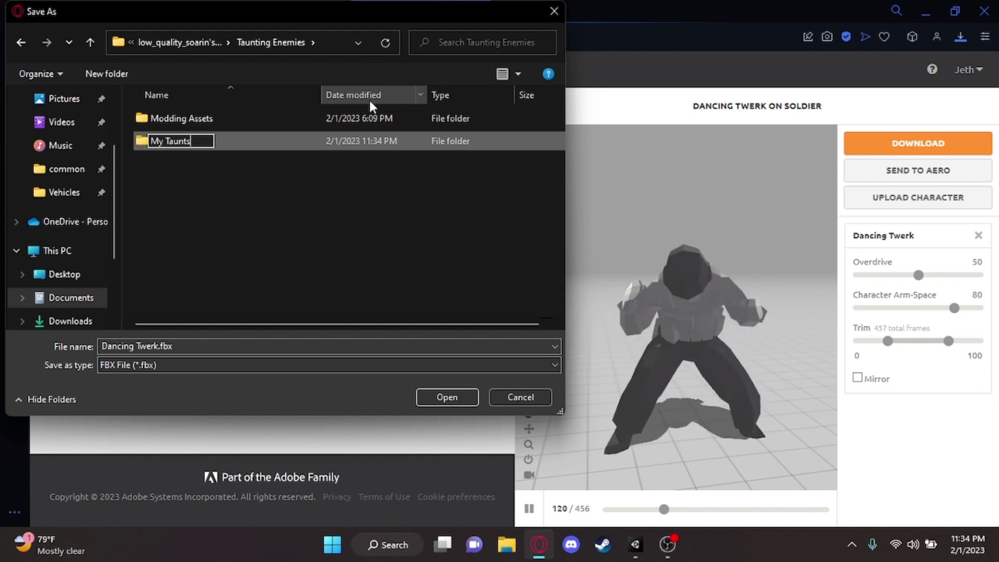
key(Return)
Create a subfolder named Animations inside the My Taunts folder
double_click(295, 139)
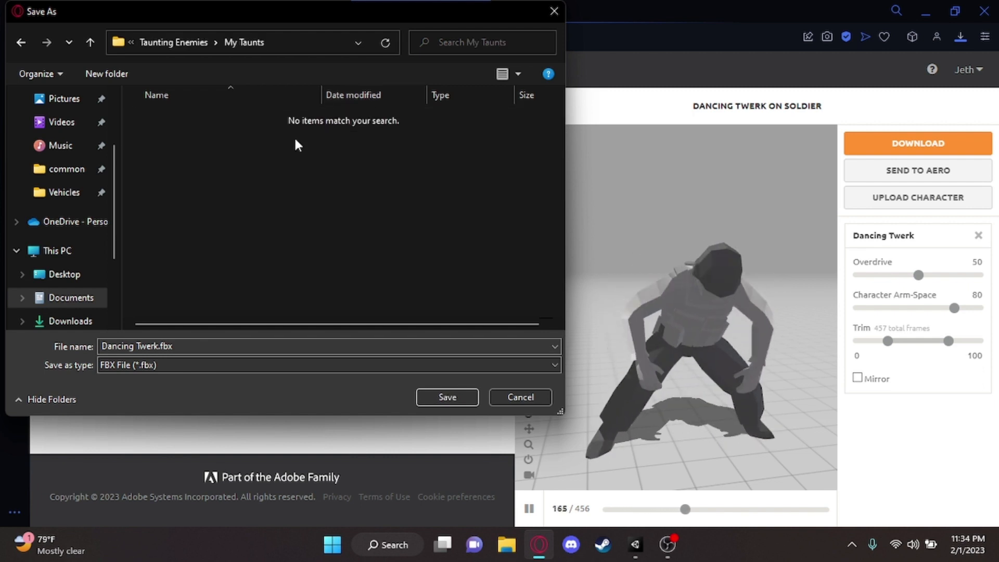
right_click(295, 137)
mouse_move(411, 356)
click(478, 360)
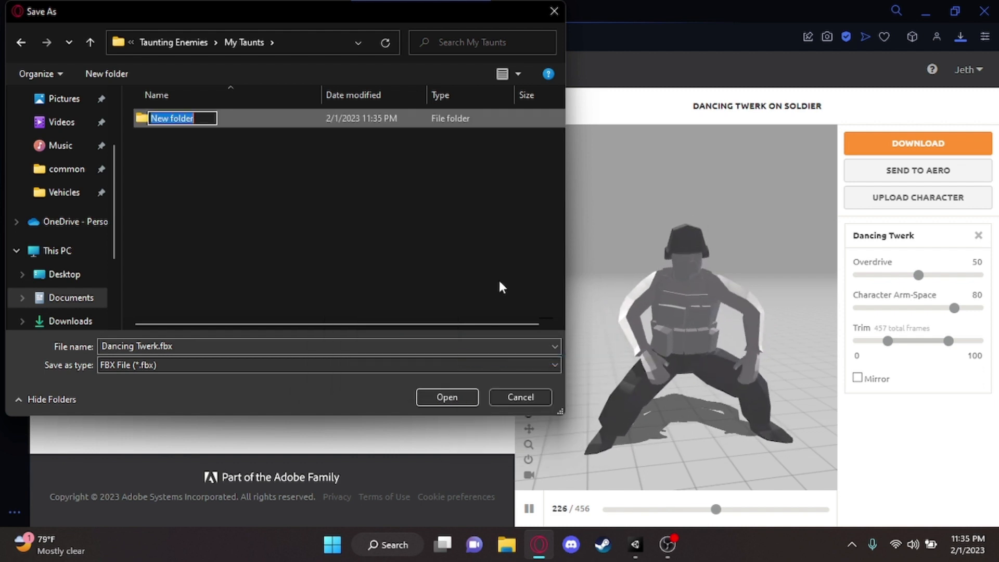
text(Animations)
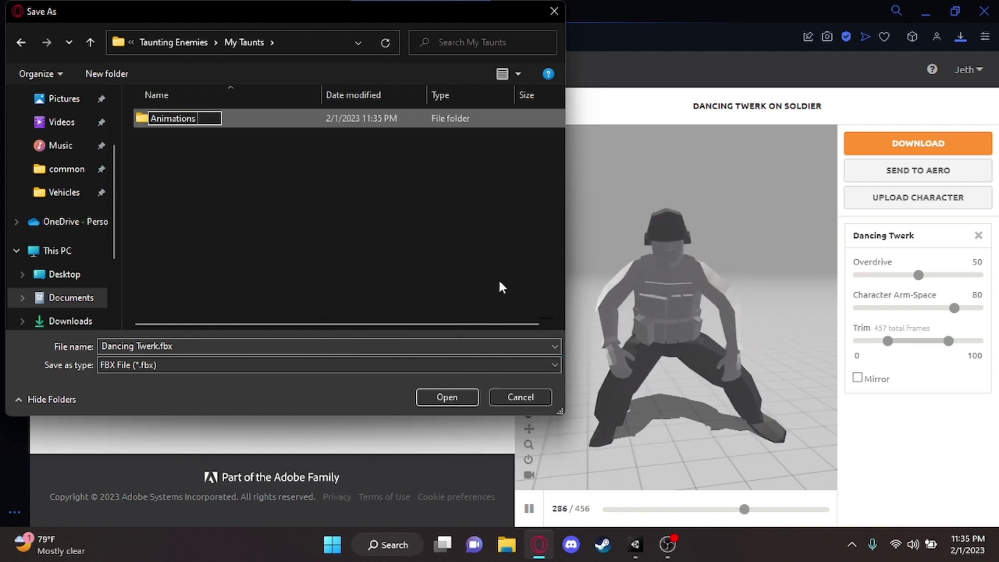
key(Return)
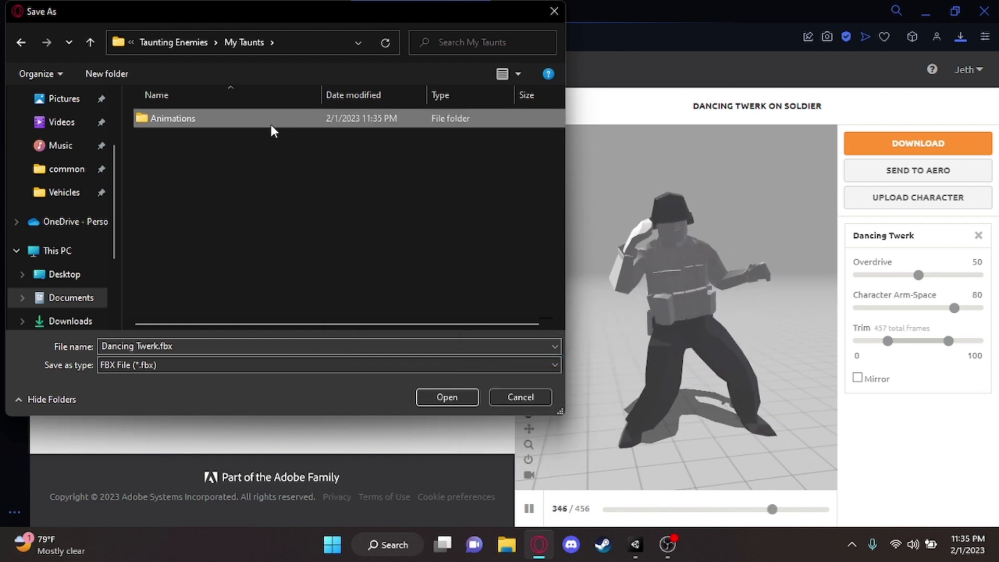
Save the file into the Animations folder under the name DancingTwerk.fbx, without the space
double_click(271, 124)
click(135, 345)
click(136, 345)
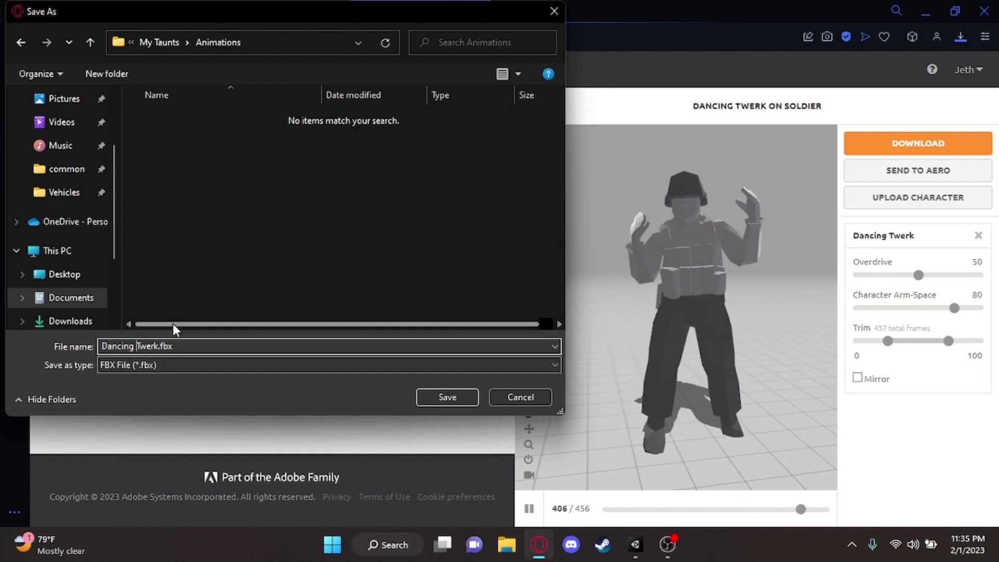
key(BackSpace)
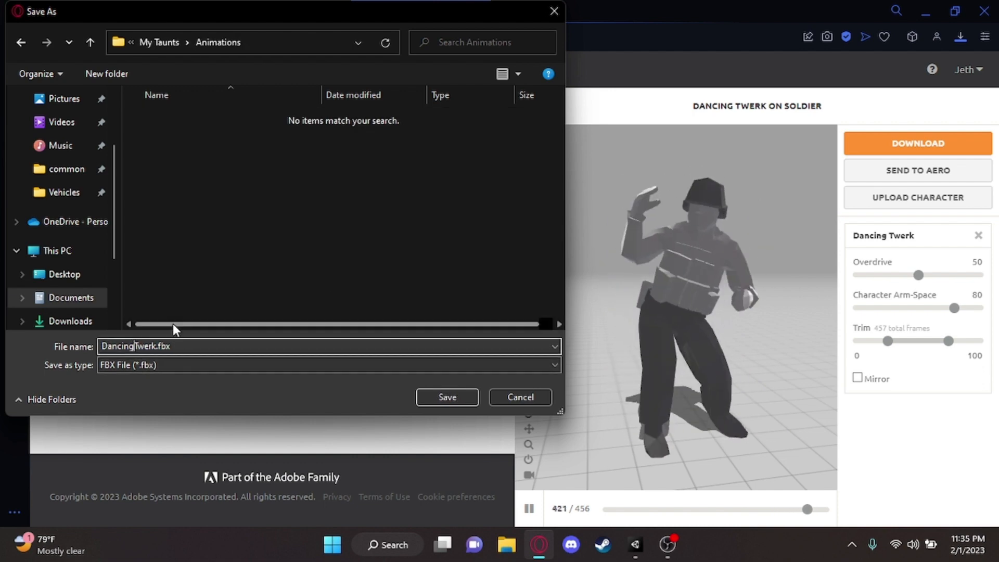
click(453, 396)
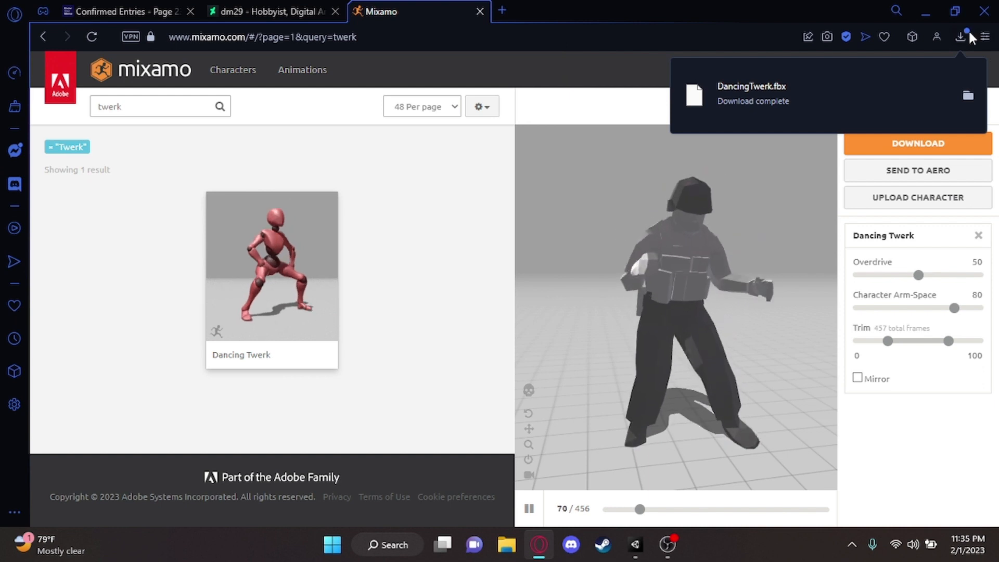
Replace the Mixamo tab with a new blank tab and minimize the browser window
click(960, 37)
click(705, 178)
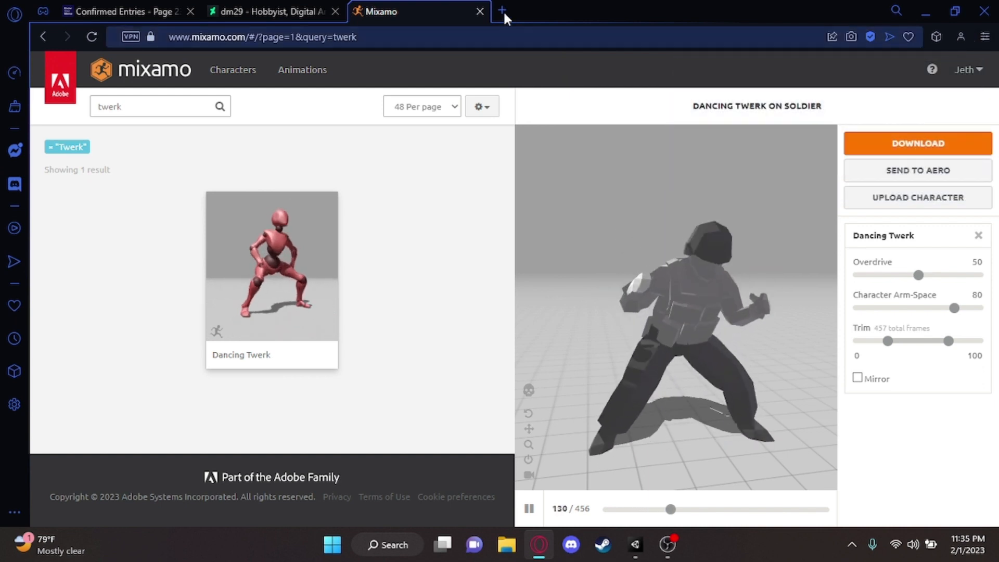
click(501, 11)
click(486, 12)
click(480, 11)
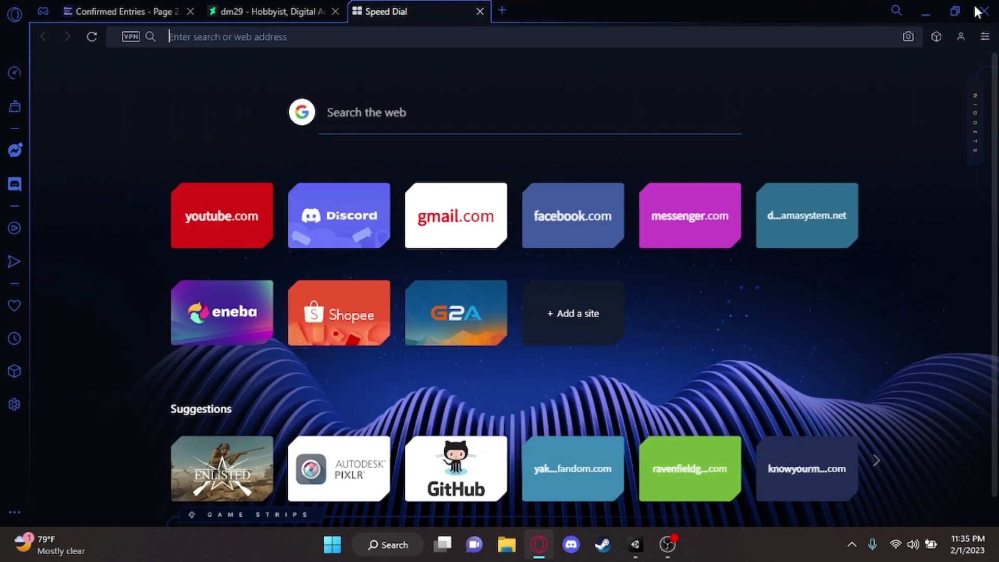
click(929, 3)
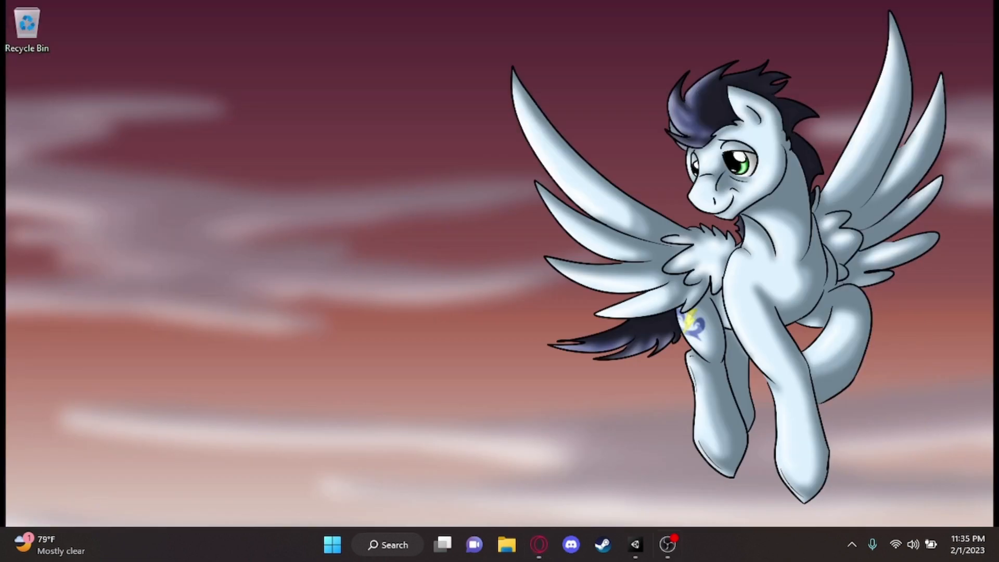
Switch to Unity and select the DancingTwerk model in the Animations folder of My Taunts
click(635, 544)
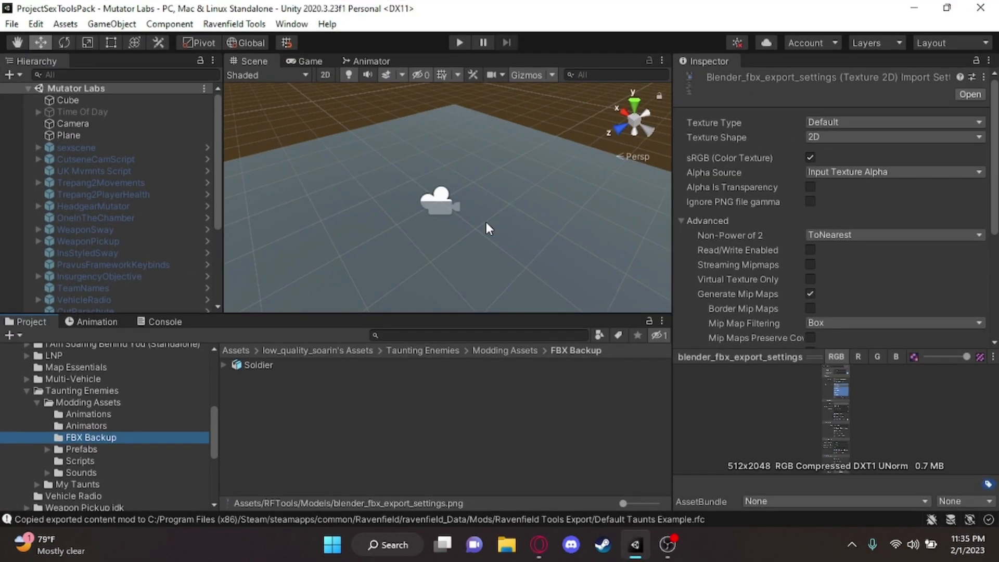
click(36, 402)
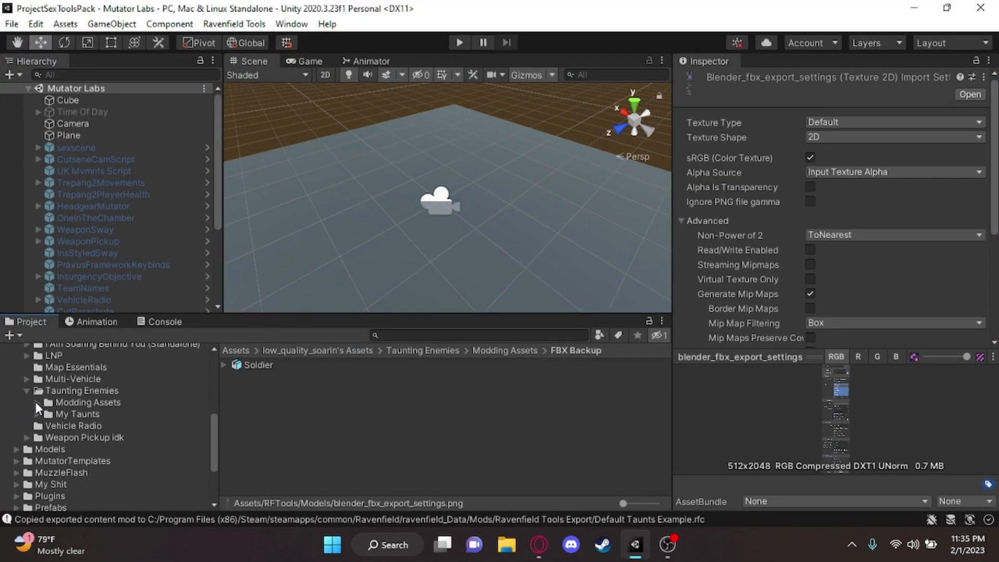
click(55, 415)
double_click(299, 365)
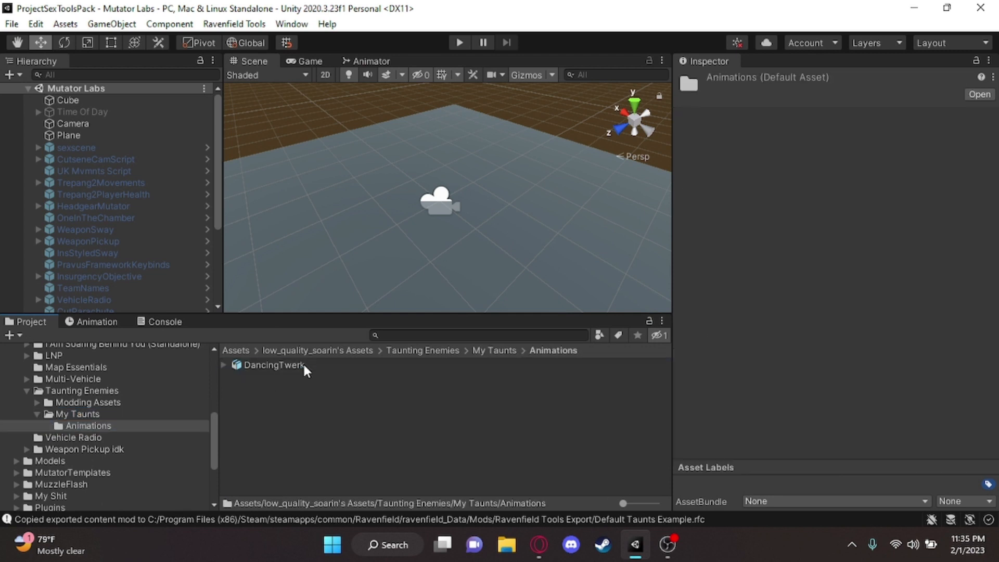
click(304, 367)
Set the animation compression to Off in the DancingTwerk import settings
mouse_move(489, 247)
alt+mouse_down()
mouse_move(418, 241)
mouse_move(484, 247)
alt+mouse_up()
click(821, 232)
scroll(831, 151, down, 5)
scroll(842, 193, up, 5)
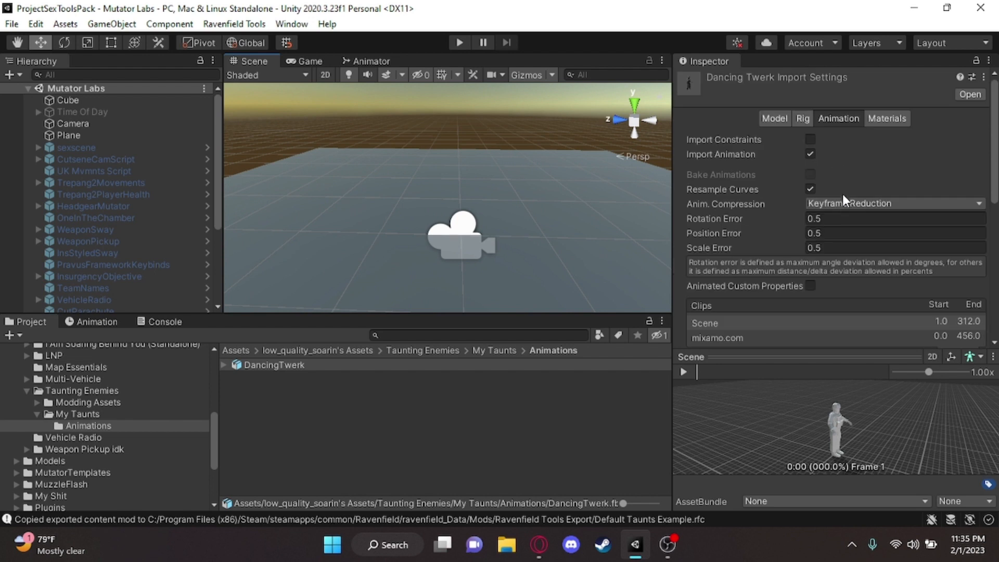
click(841, 204)
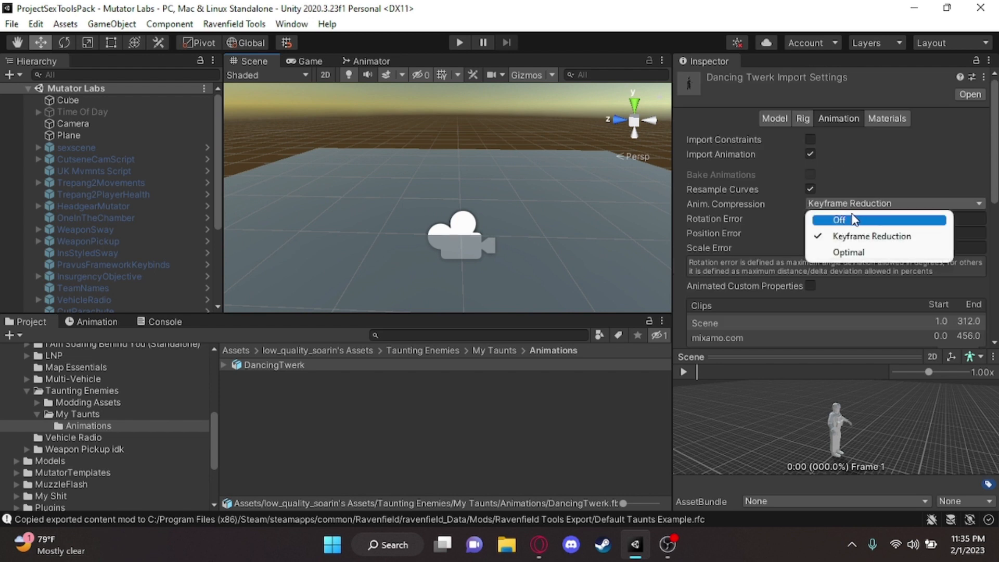
click(857, 220)
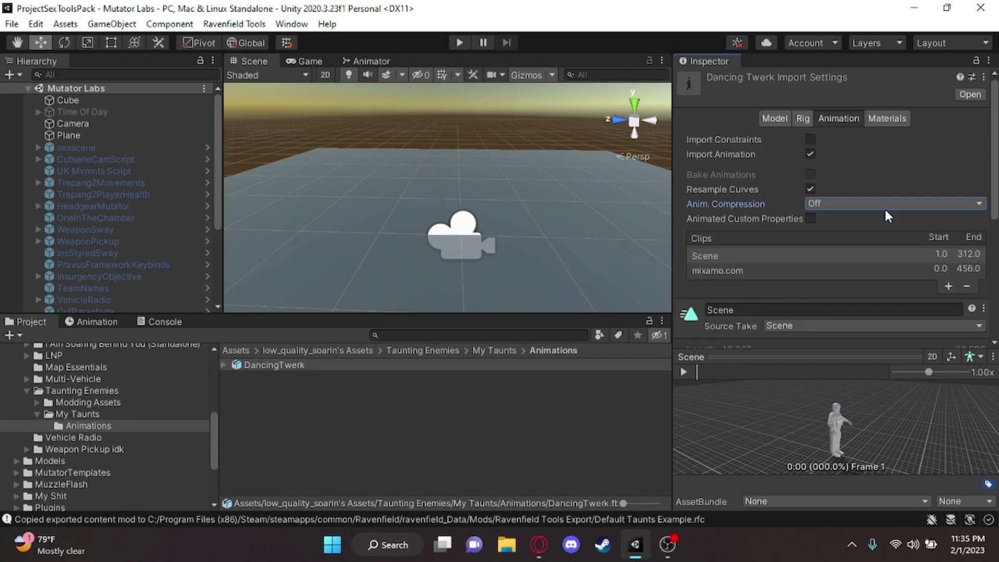
Remove the Scene clip from the DancingTwerk model's animation clip list
click(844, 252)
scroll(876, 234, down, 3)
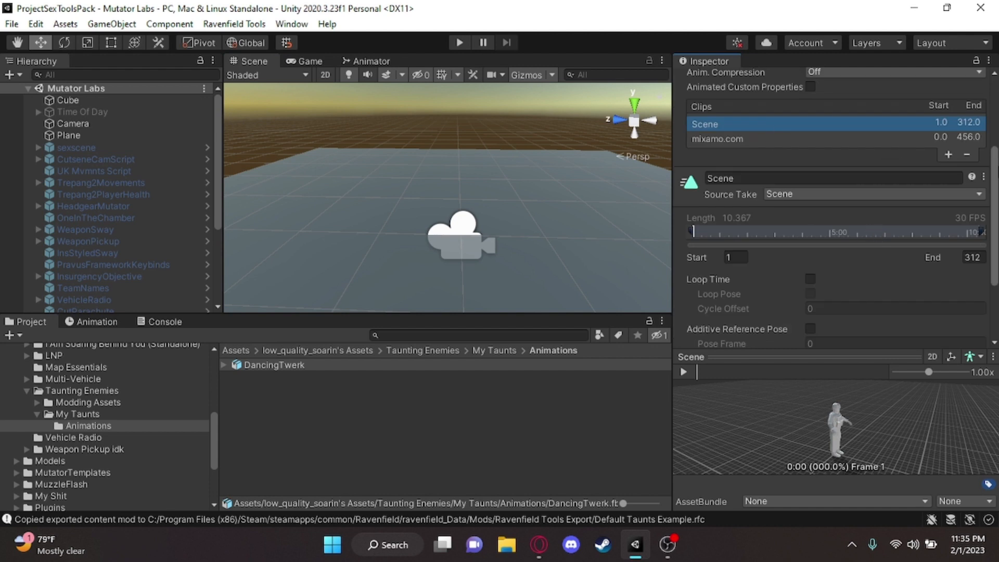
click(967, 154)
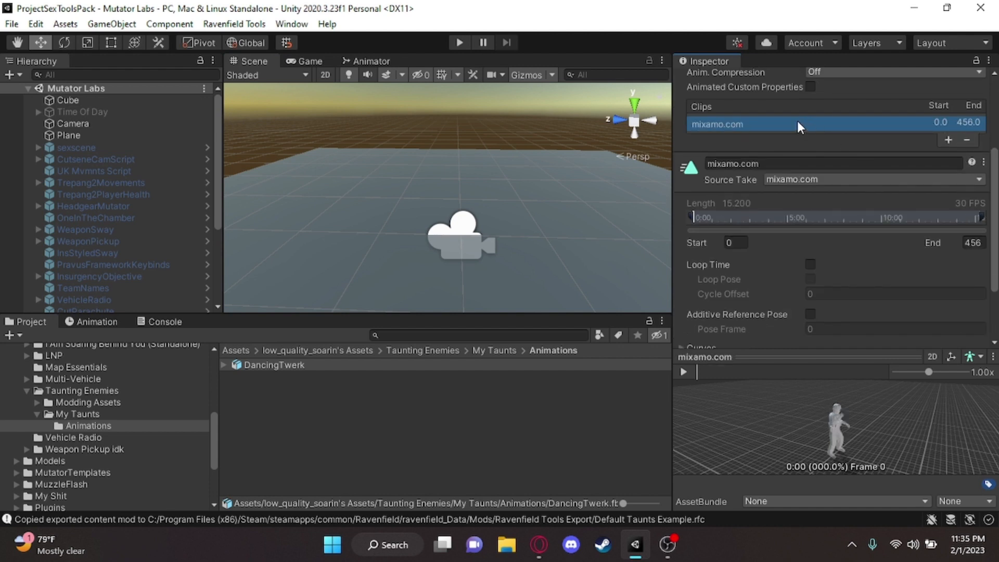
Rename the mixamo.com clip as dancingtwerk and apply the import settings
click(780, 164)
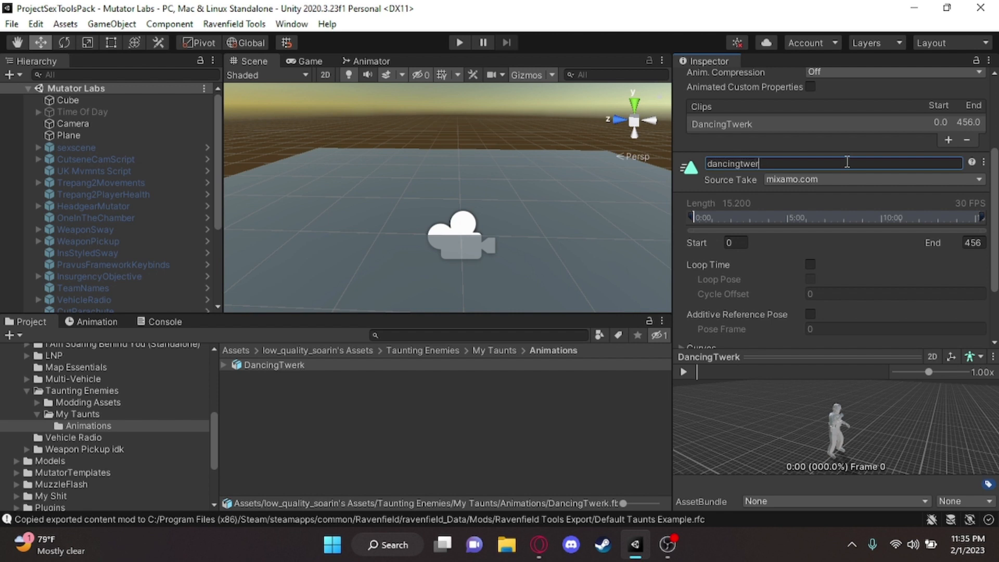
scroll(846, 156, down, 4)
click(962, 336)
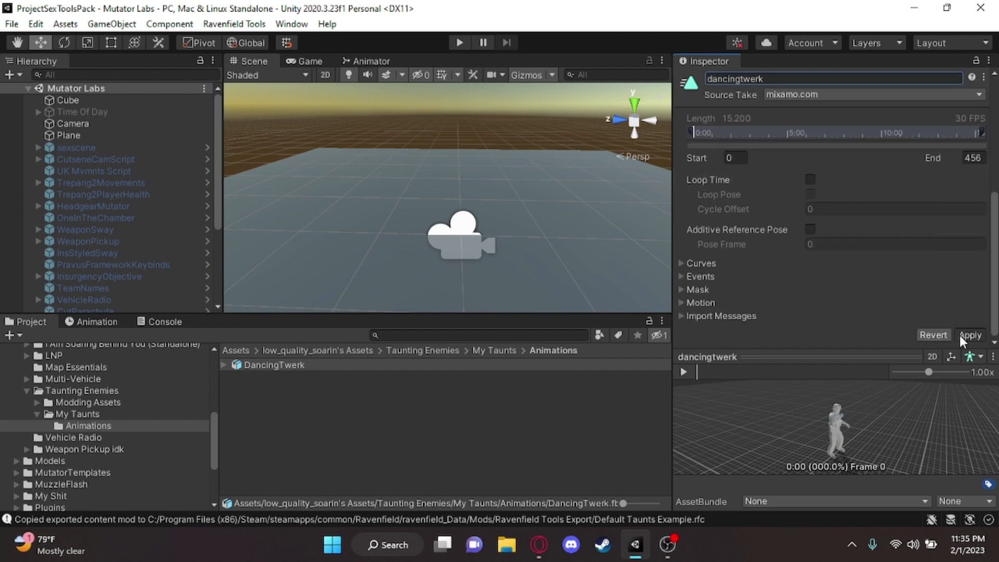
Create a folder named Animator inside the My Taunts folder
alt+drag(520, 192, 333, 216)
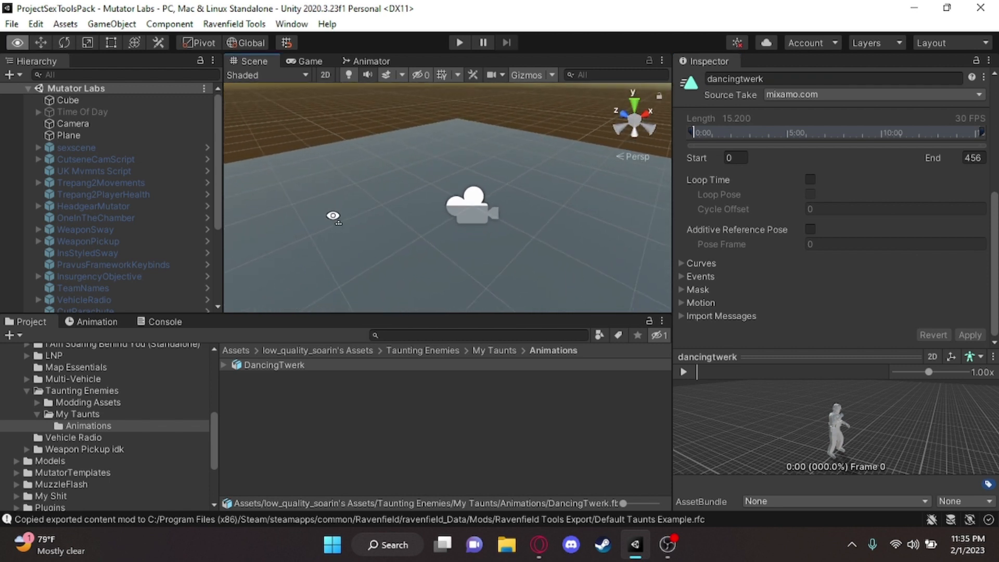
click(98, 404)
click(99, 417)
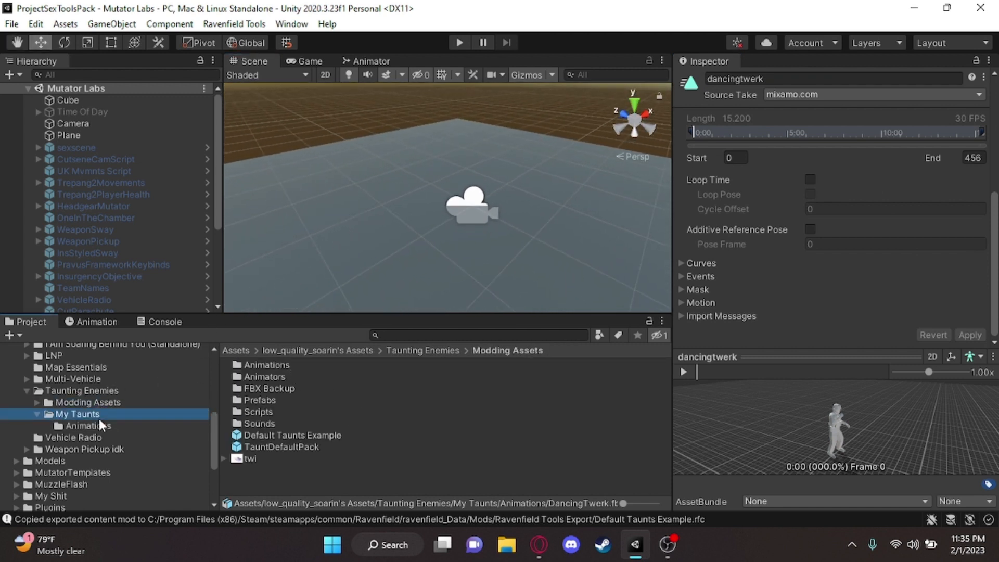
right_click(357, 428)
mouse_move(424, 30)
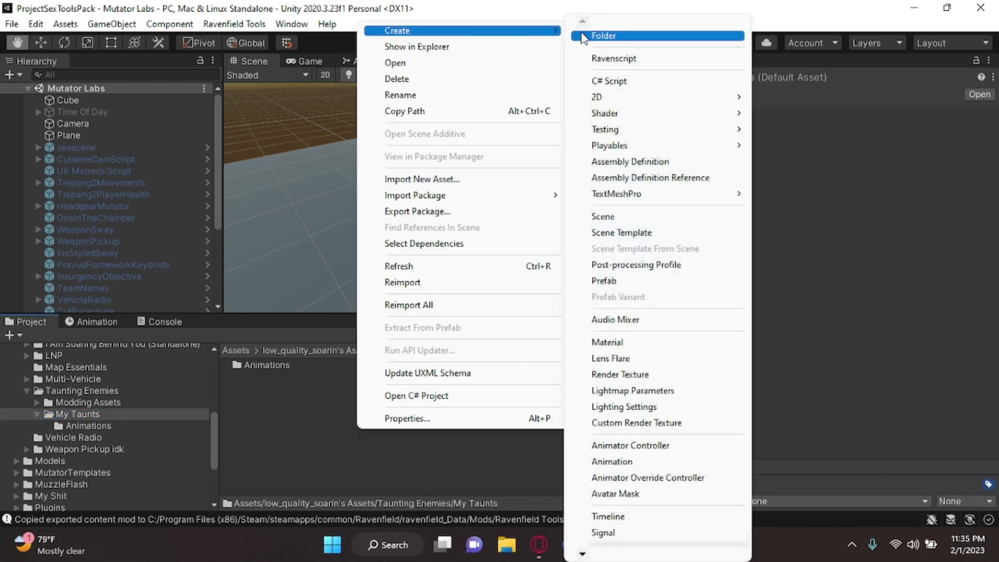
click(598, 32)
text(Animator)
key(Return)
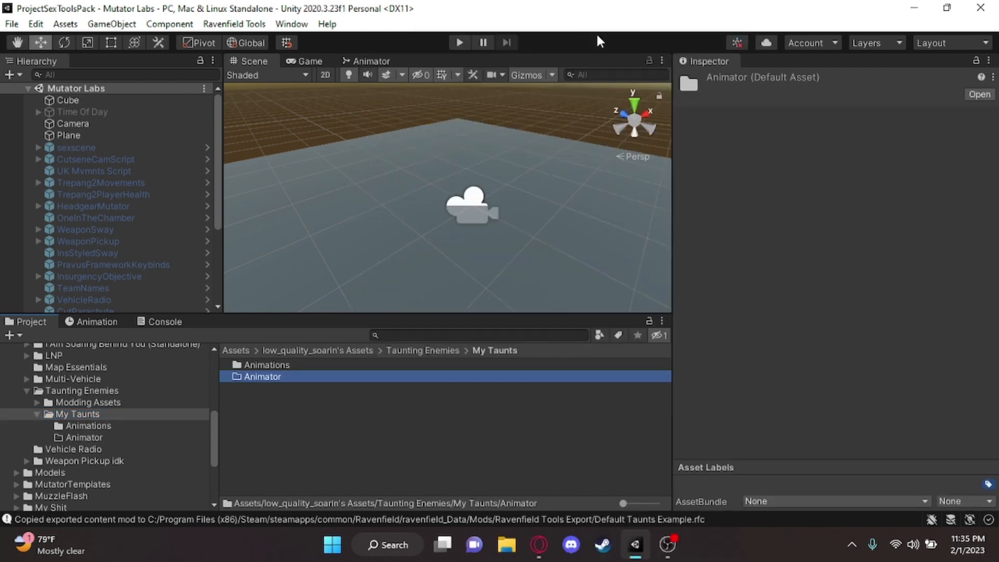
Create a folder named Prefab inside the My Taunts folder
right_click(321, 401)
mouse_move(441, 138)
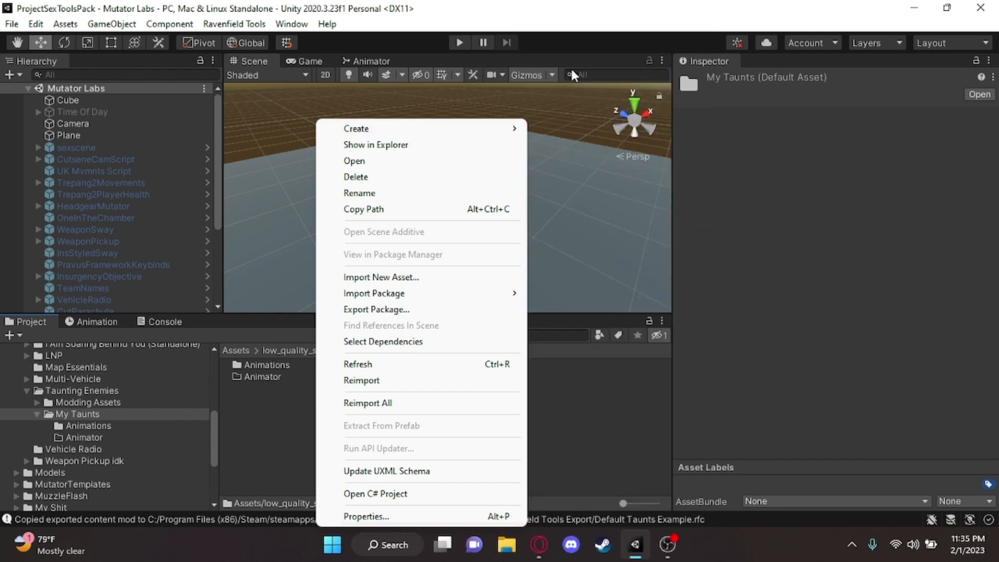
mouse_move(508, 125)
click(588, 37)
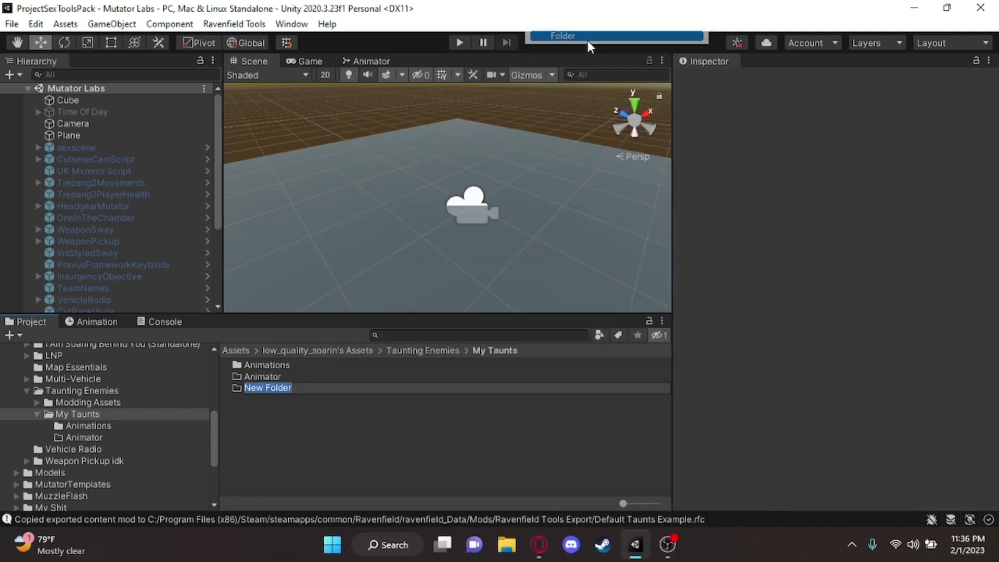
text(Prefab)
key(Return)
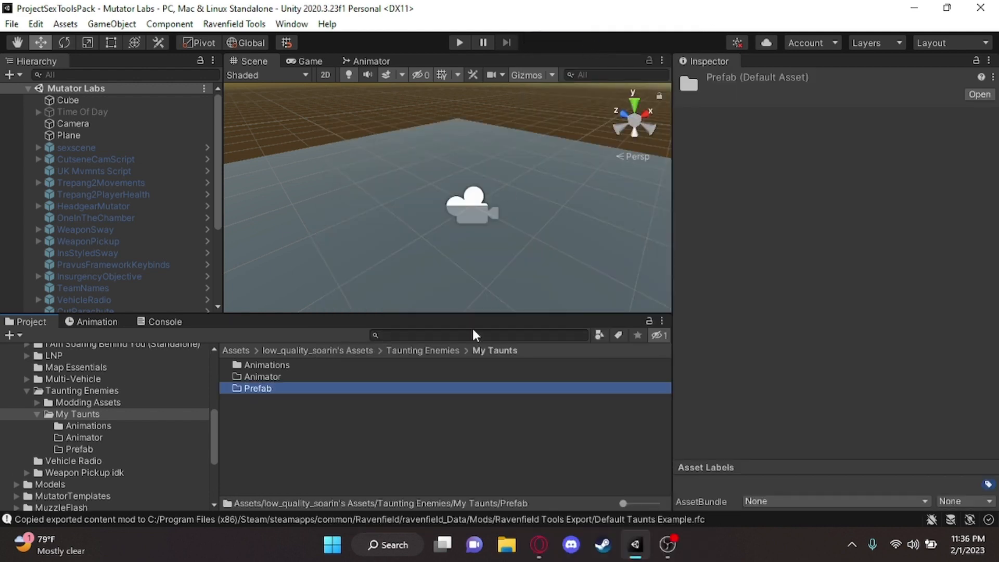
click(279, 363)
double_click(277, 370)
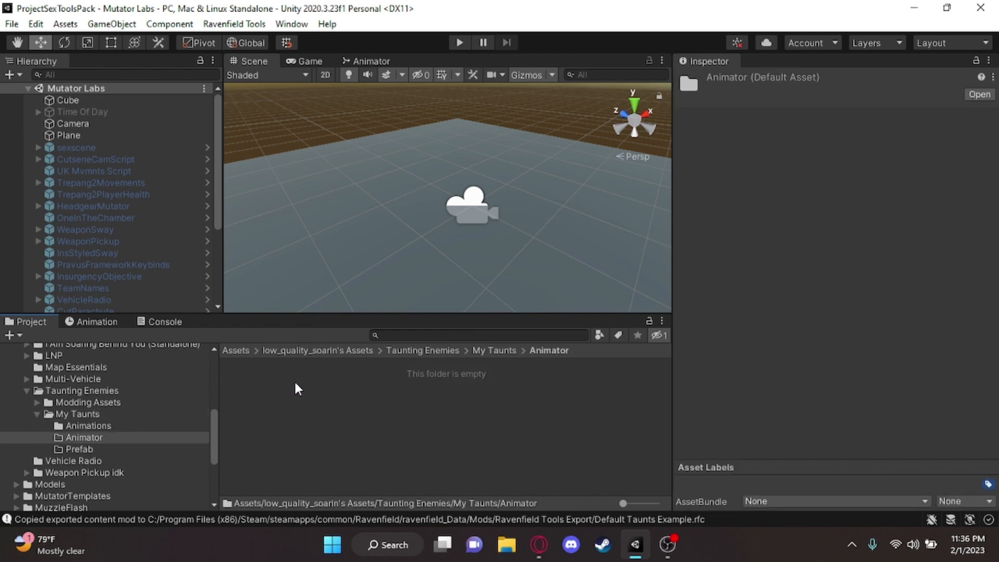
right_click(333, 388)
mouse_move(520, 128)
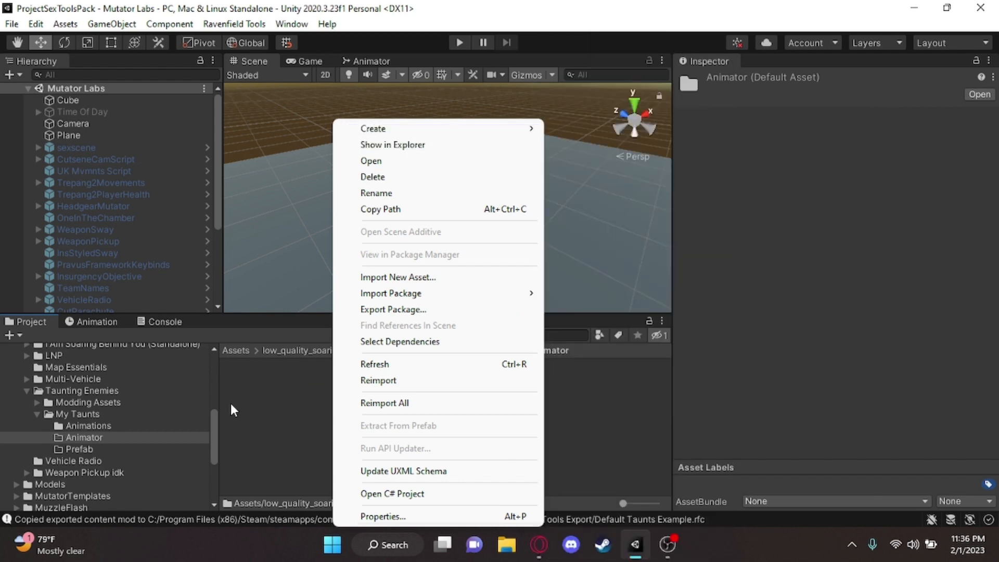
Move the Dancing animator controller from the Animators folder of Modding Assets into the Animator folder of My Taunts
click(37, 402)
click(83, 425)
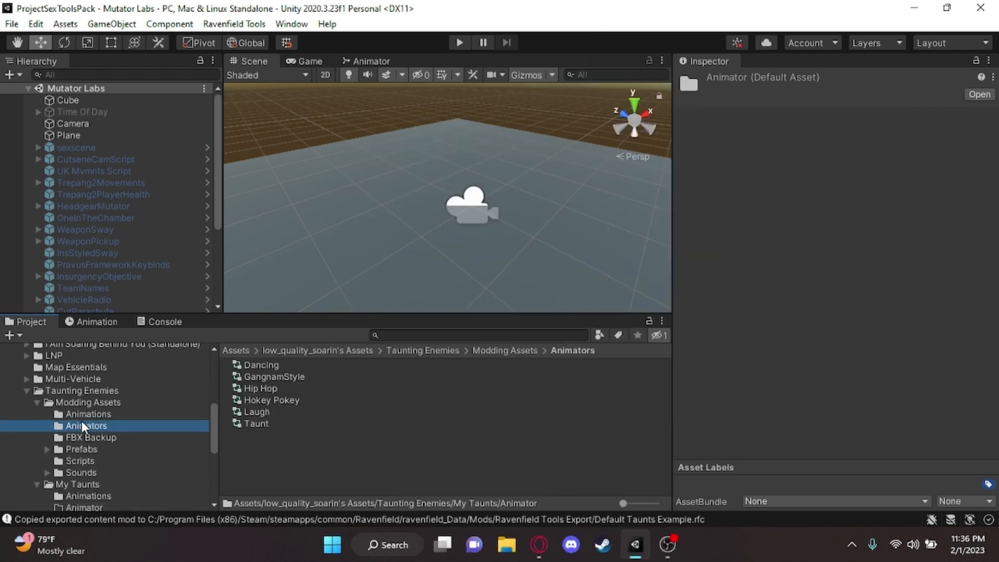
scroll(138, 420, down, 3)
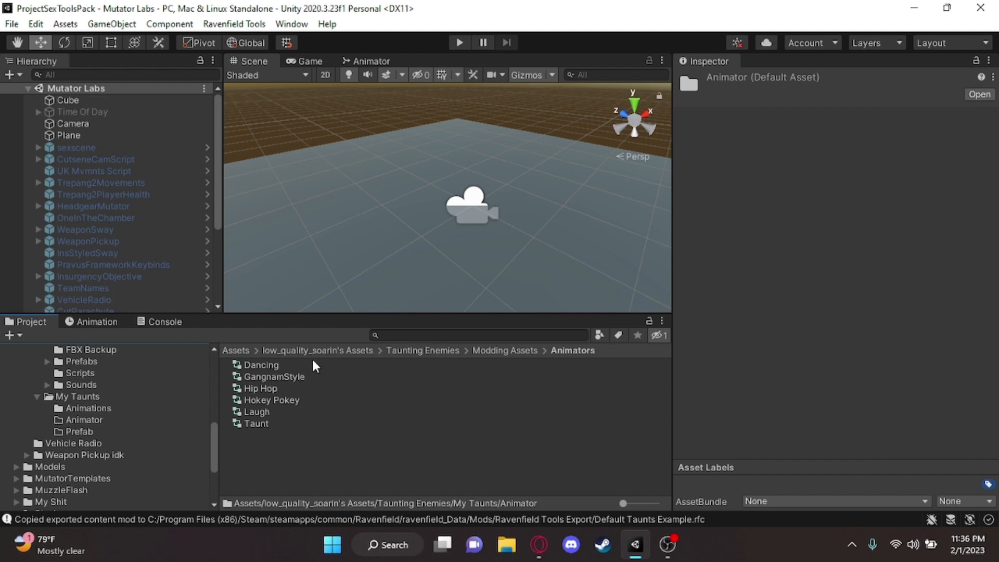
click(264, 365)
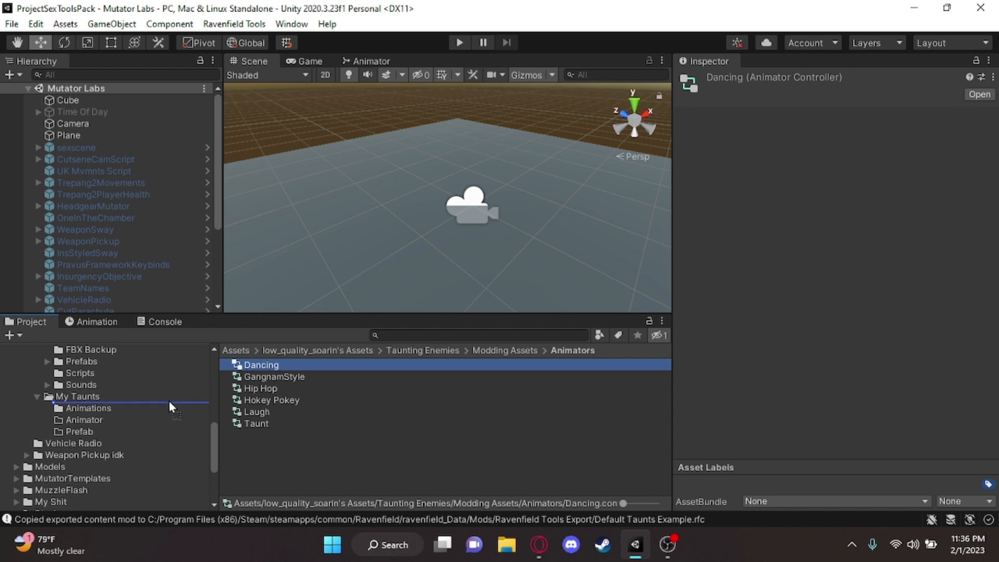
mouse_move(101, 416)
mouse_down()
mouse_move(93, 426)
mouse_move(97, 418)
mouse_up()
click(98, 428)
scroll(114, 427, up, 2)
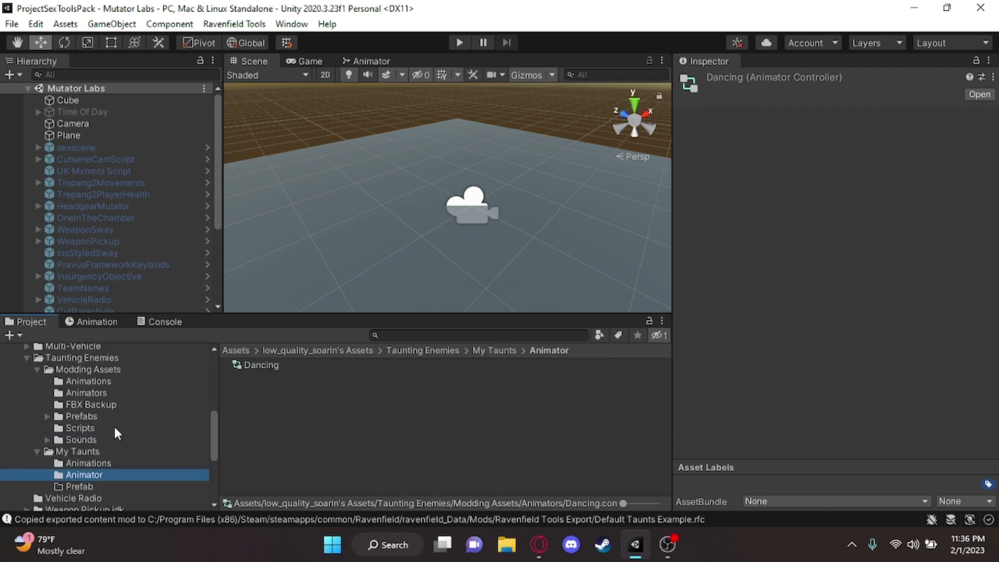
Rename the Dancing animator controller in the Animator folder as DancingTwerk
click(274, 367)
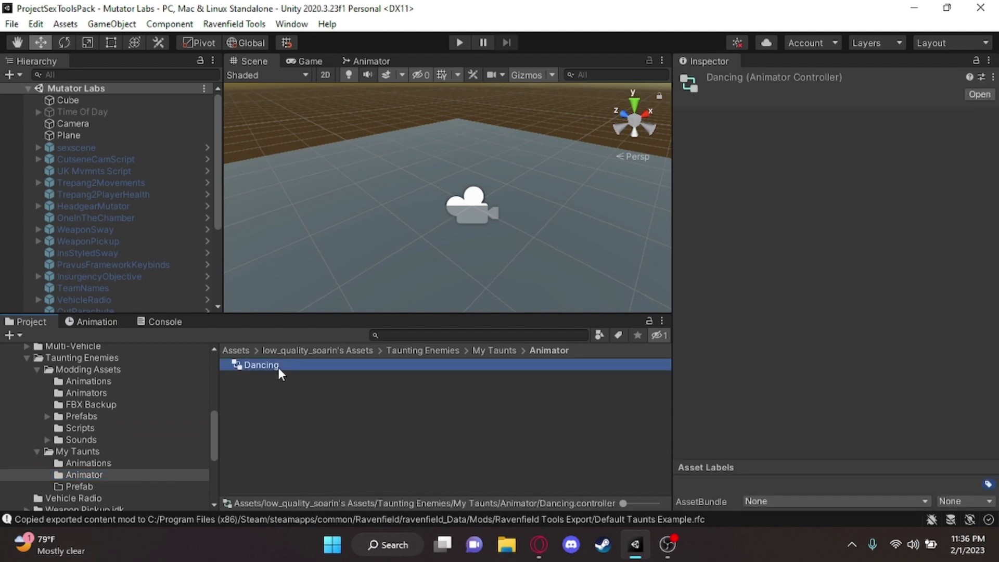
click(279, 368)
click(286, 367)
text(Twer)
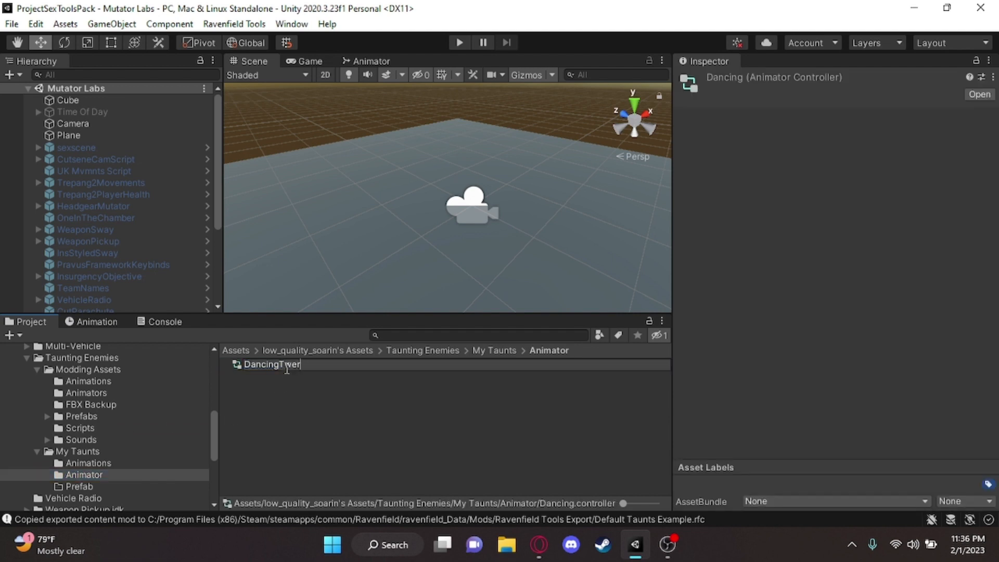
text(k)
key(Return)
Move TauntPrefab from the Prefabs Template folder of Modding Assets into the Prefab folder of My Taunts
click(78, 486)
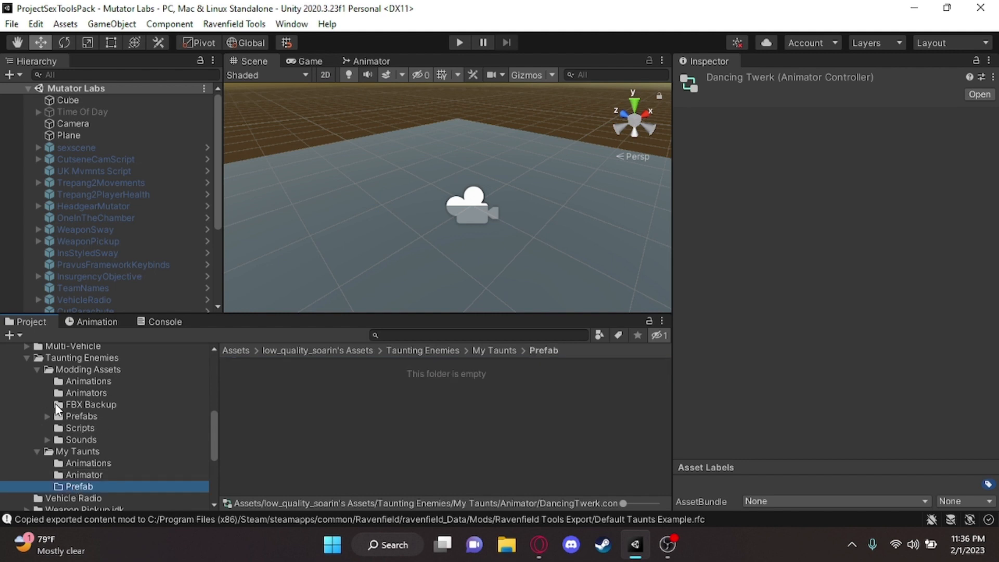
click(48, 416)
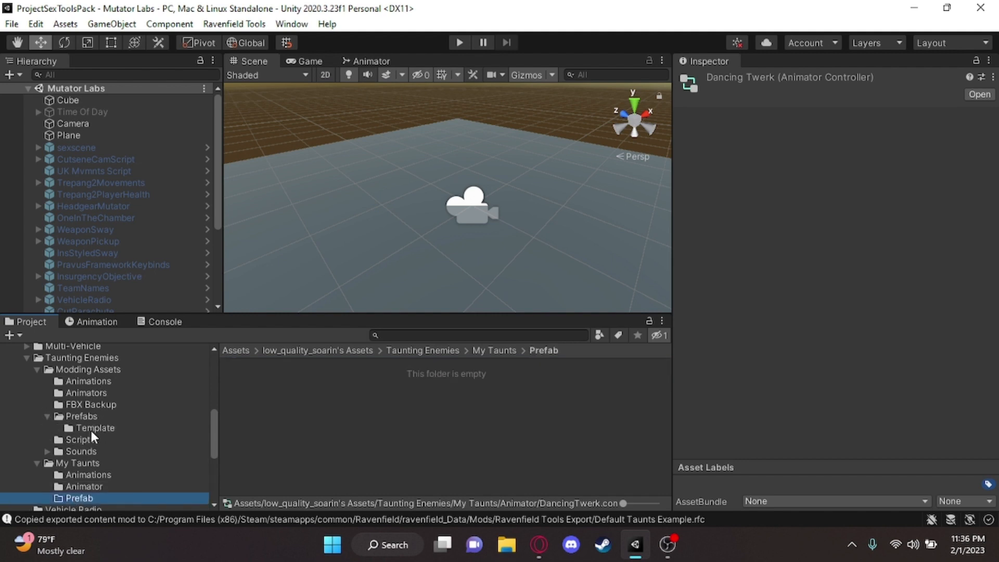
click(95, 428)
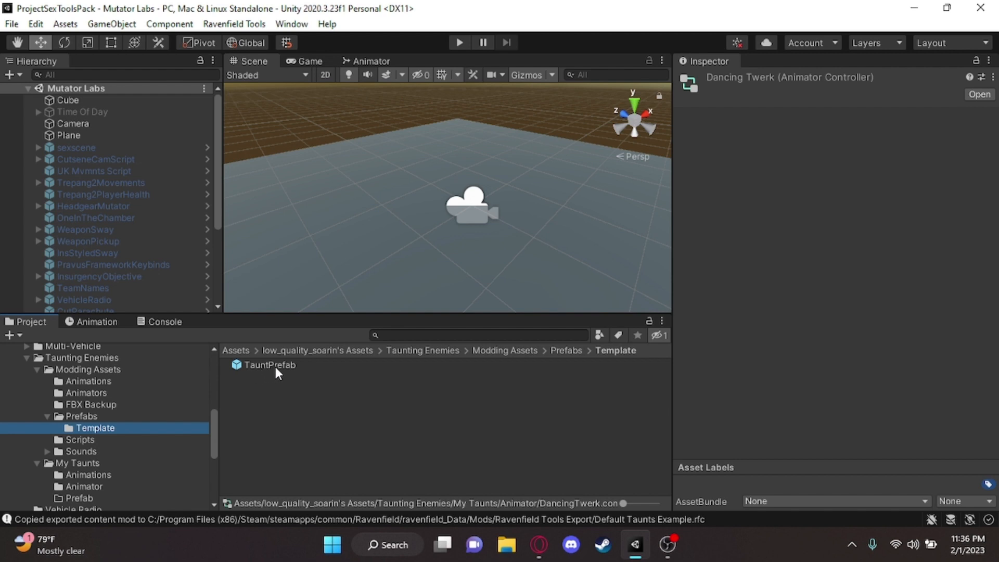
drag(275, 369, 95, 495)
click(96, 495)
click(35, 369)
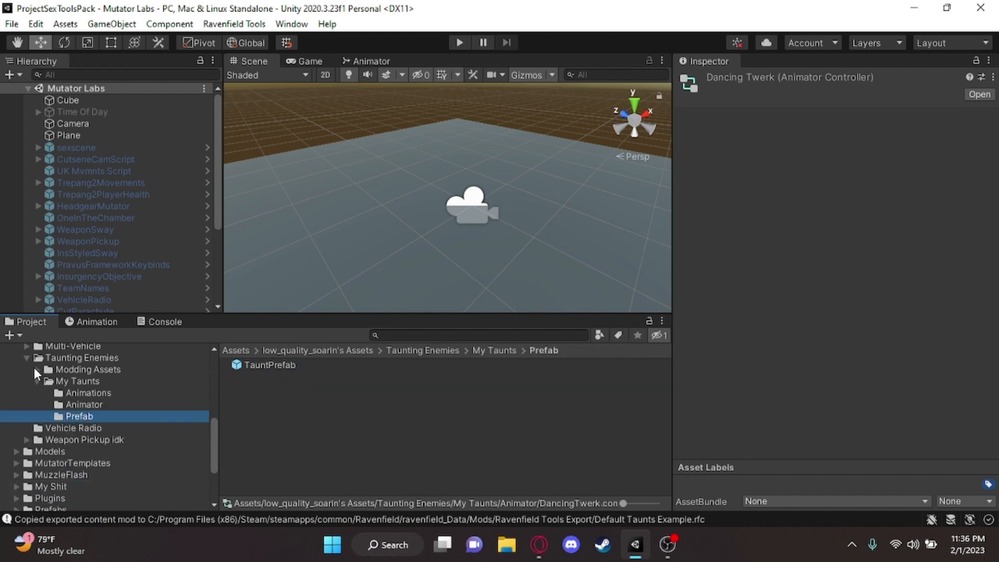
Rename TauntPrefab in the My Taunts Prefab folder as DancingTwerk
click(281, 364)
click(283, 366)
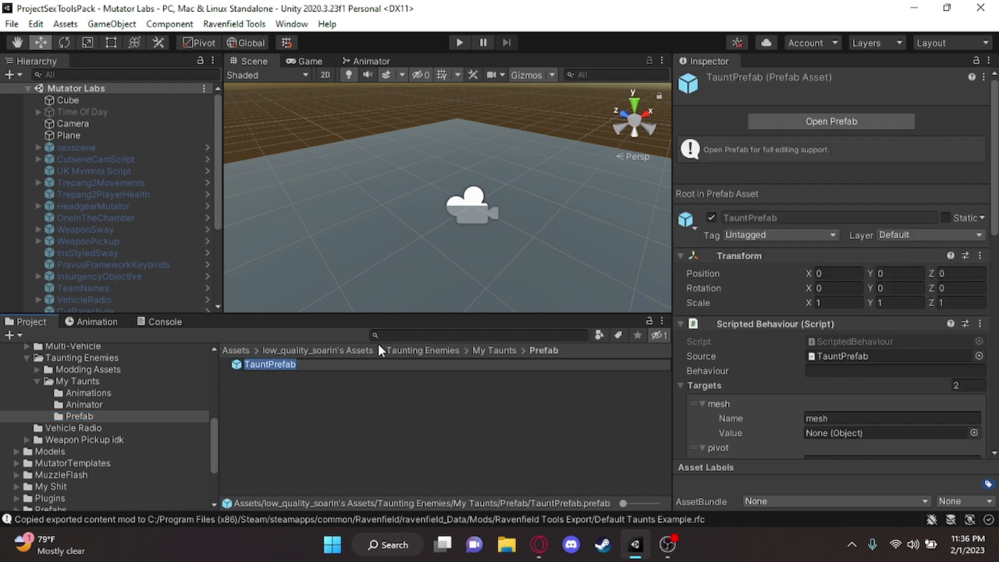
text(DancingT)
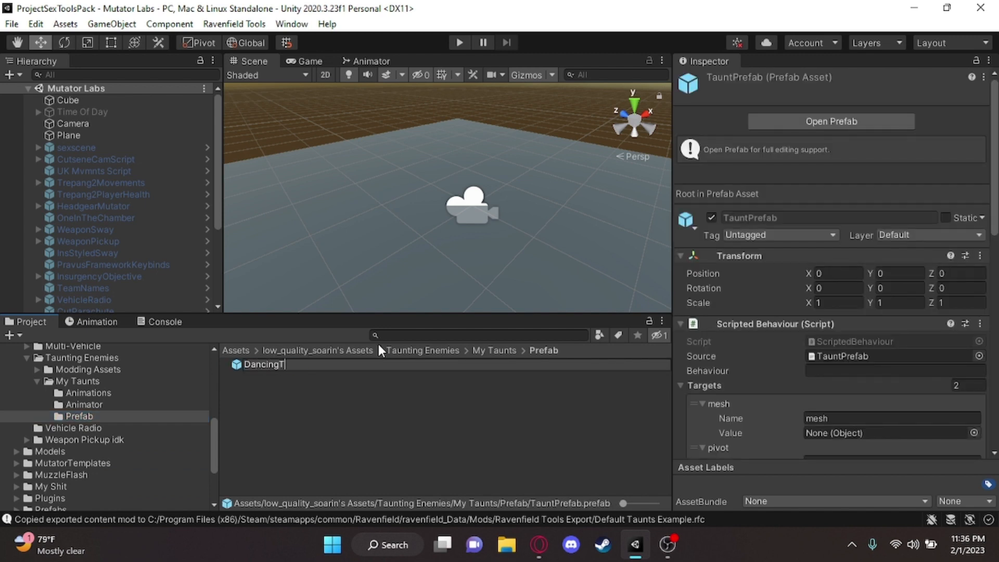
text(werk)
key(Return)
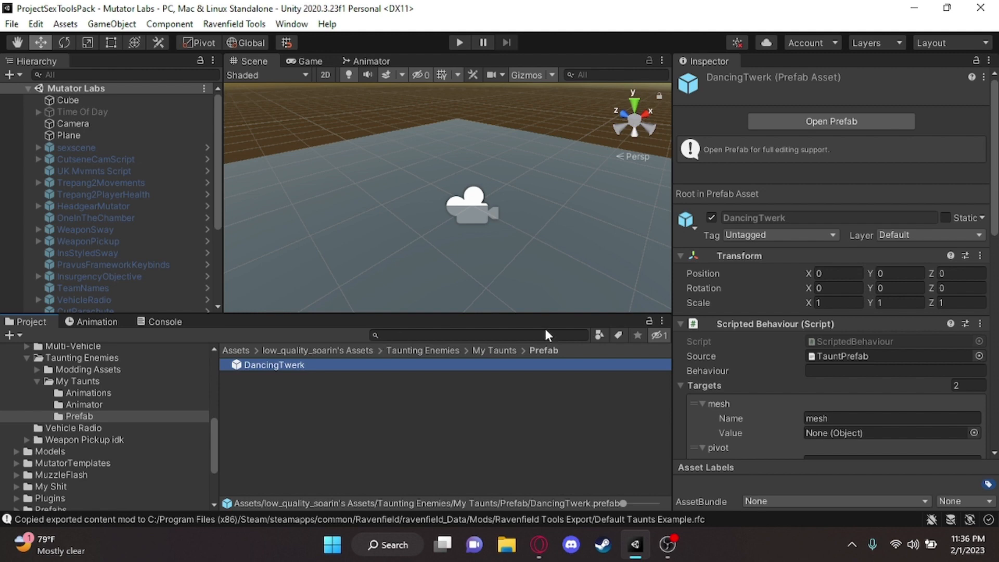
Open the DancingTwerk prefab and add the DancingTwerk model from Animations under its root, above AudioSrc
scroll(774, 395, down, 3)
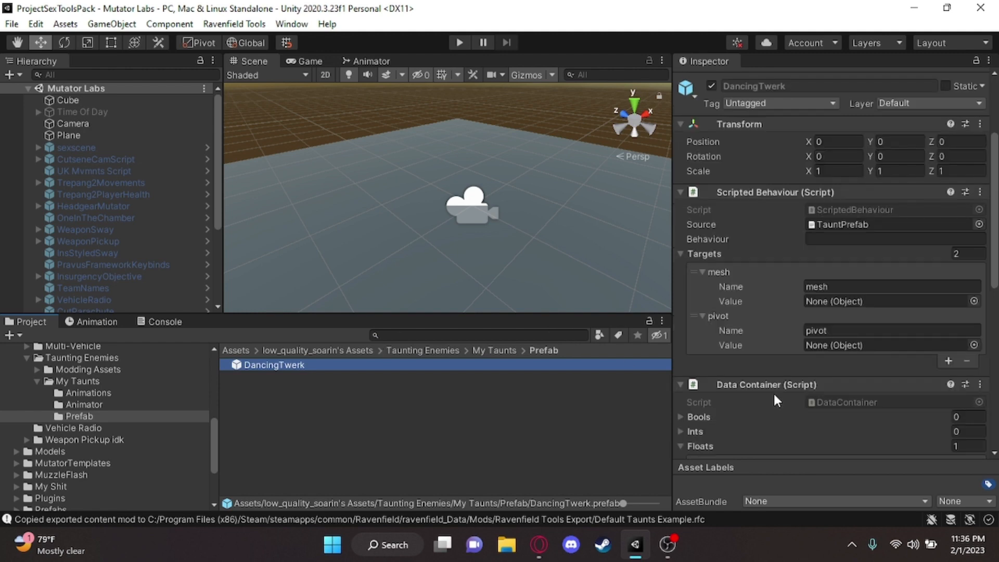
double_click(360, 367)
right_drag(416, 155, 215, 383)
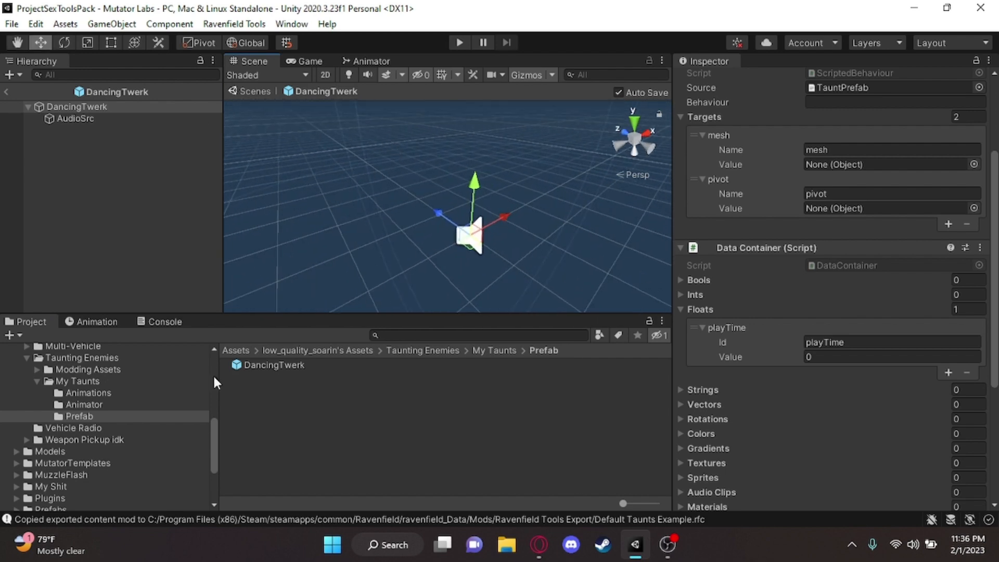
click(206, 393)
drag(281, 364, 99, 182)
drag(121, 132, 98, 117)
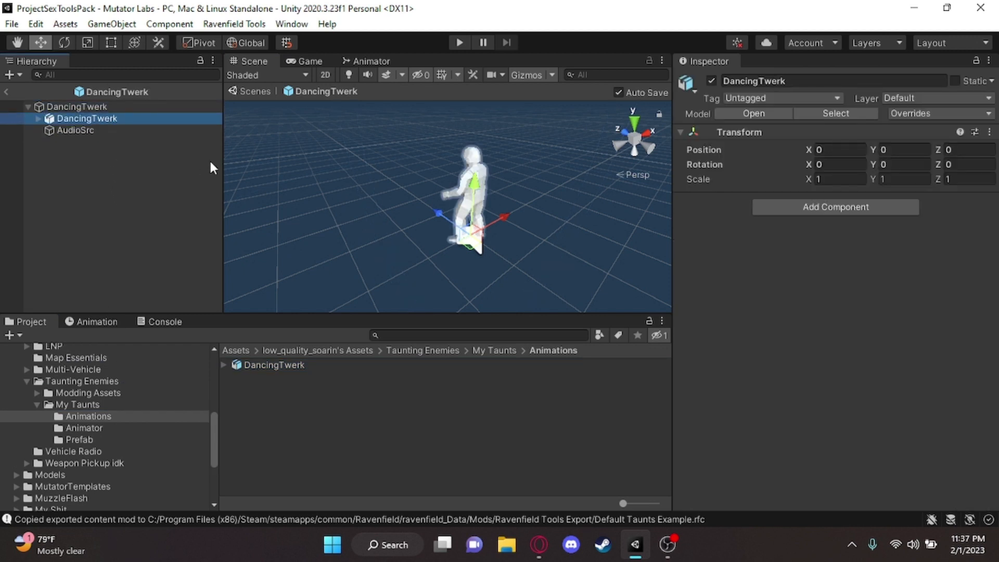
Try to move the Armature object below Soldier in the DancingTwerk model instance
click(39, 118)
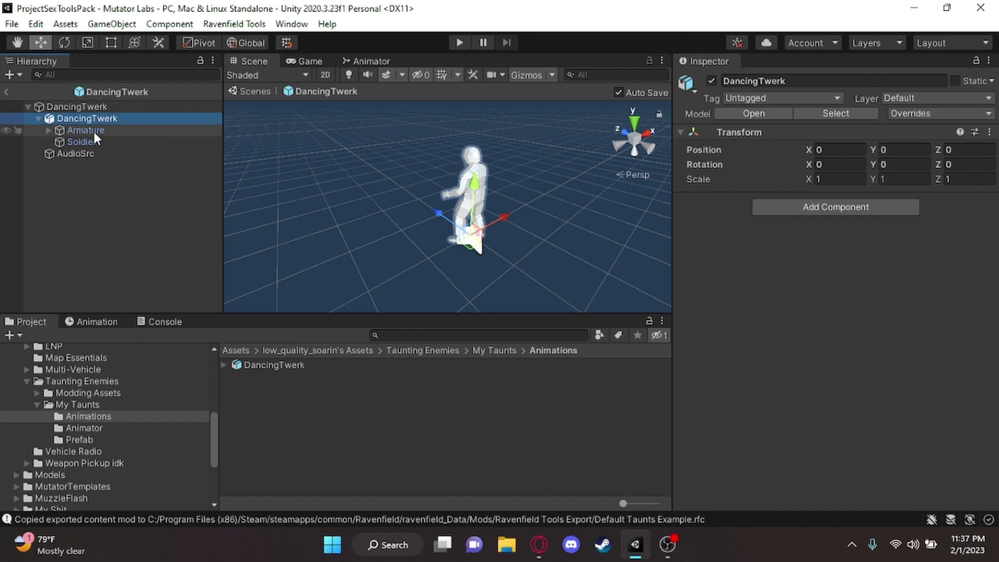
drag(94, 132, 98, 155)
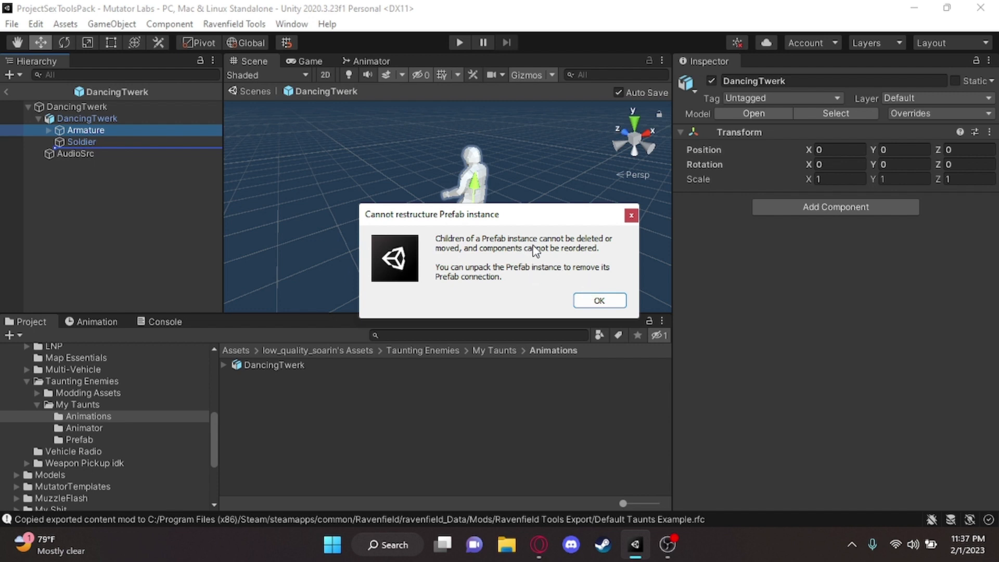
drag(517, 218, 458, 200)
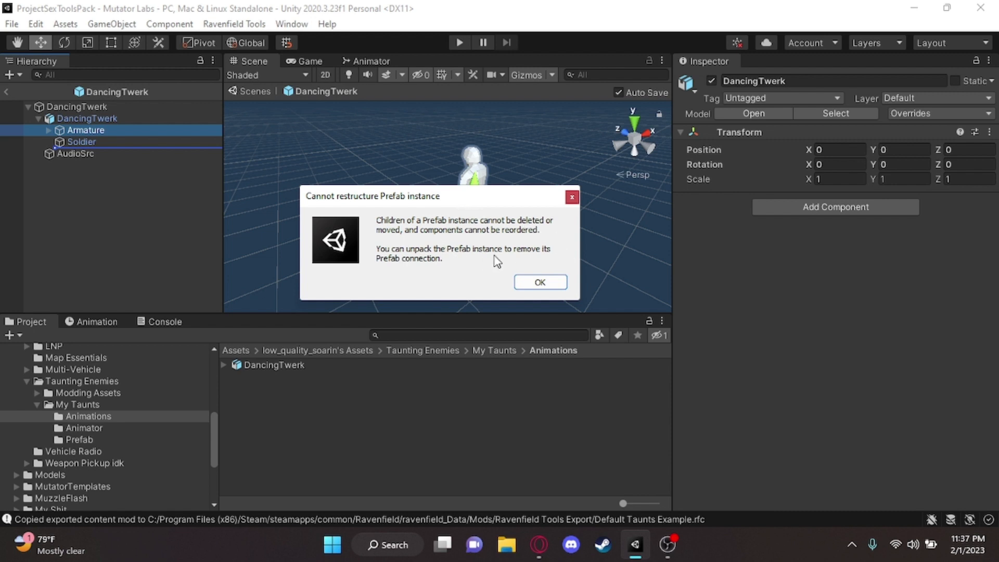
click(540, 282)
Completely unpack the nested DancingTwerk model instance inside the prefab
click(104, 115)
right_click(99, 120)
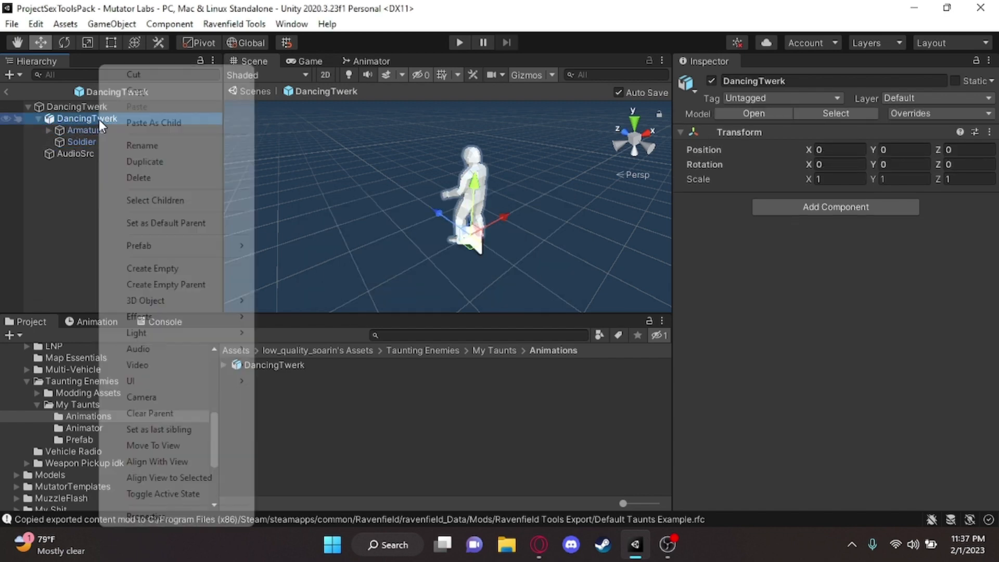
mouse_move(177, 246)
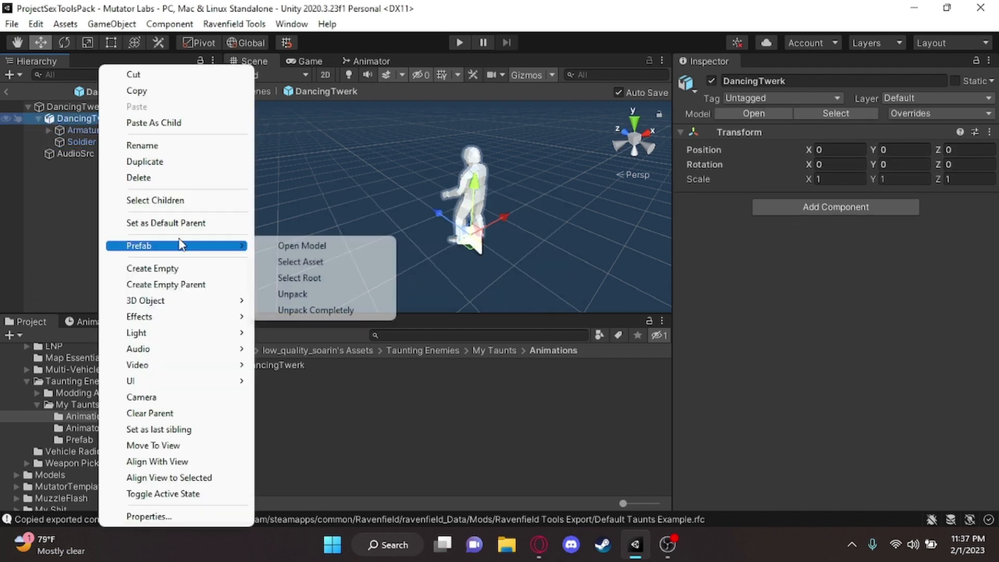
click(313, 310)
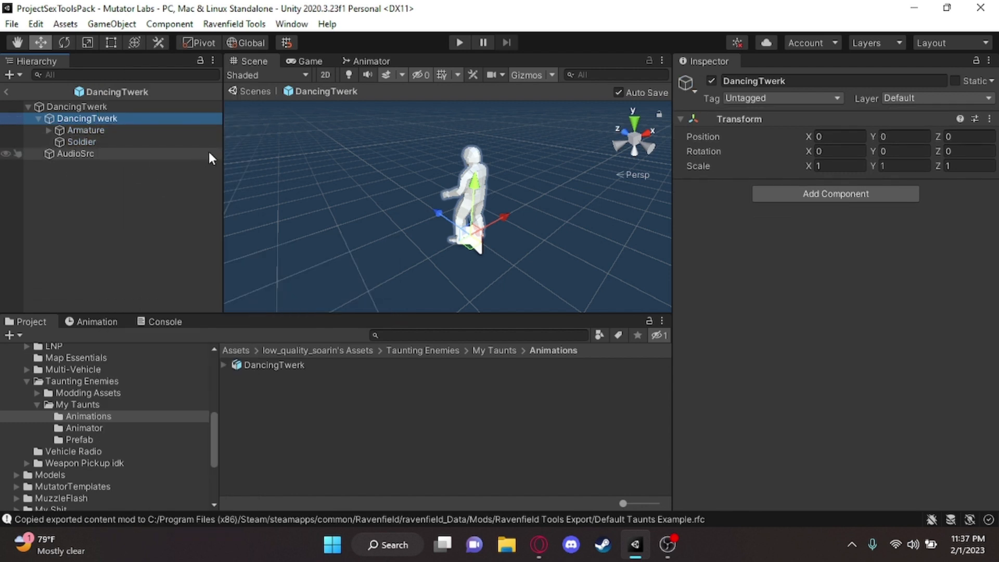
key(w)
right_drag(354, 182, 390, 175)
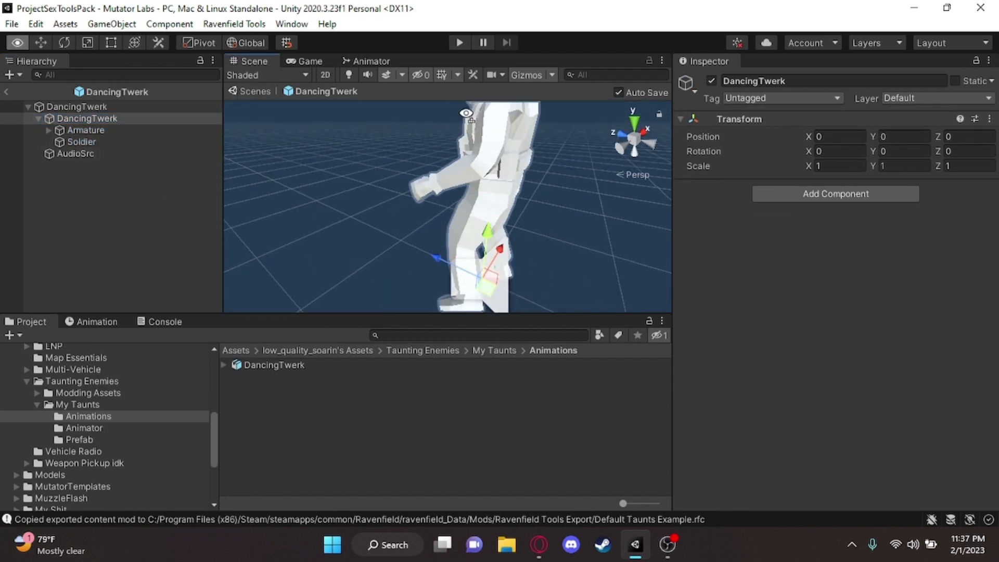
mouse_move(93, 130)
mouse_down()
mouse_move(92, 148)
mouse_move(101, 145)
mouse_move(89, 126)
mouse_up()
right_drag(377, 171, 386, 167)
key(s)
click(38, 118)
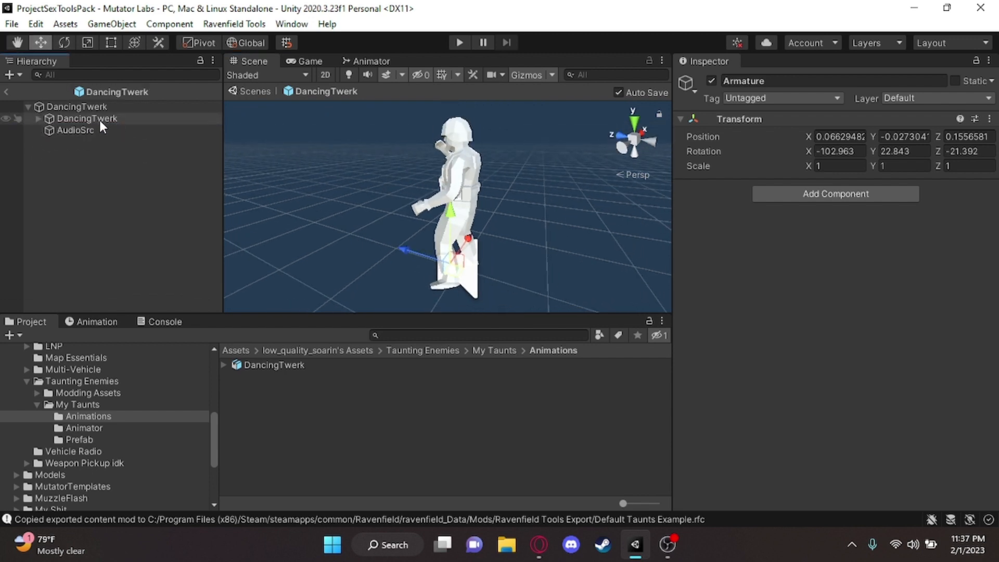
Add an Animator component to the nested DancingTwerk object and assign the DancingTwerk animator controller to it
click(99, 120)
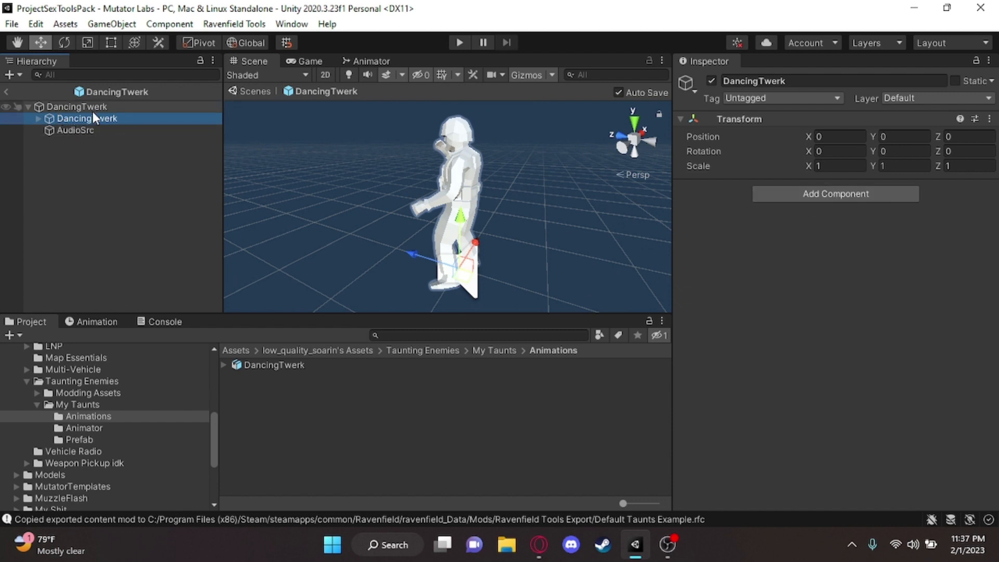
click(823, 195)
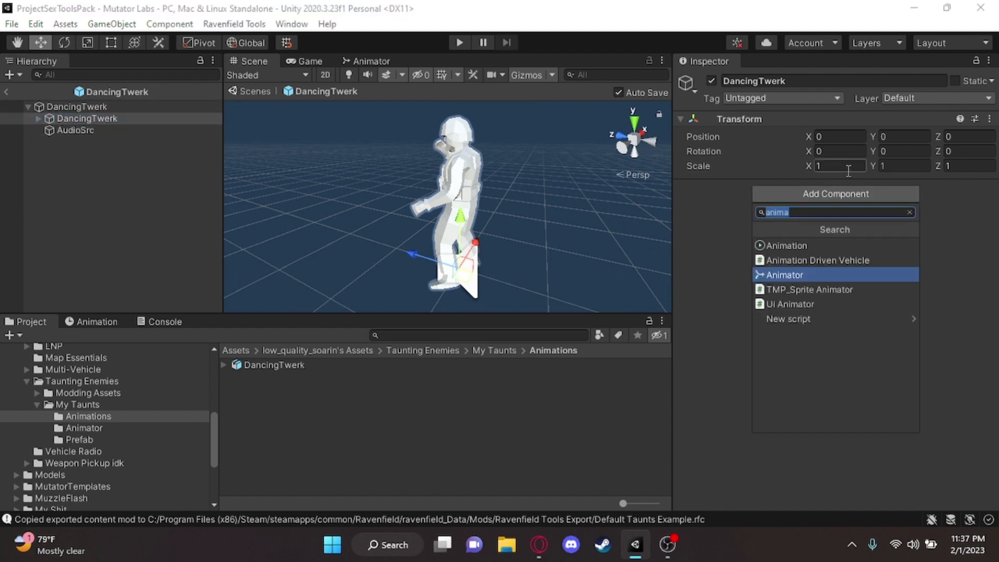
click(804, 272)
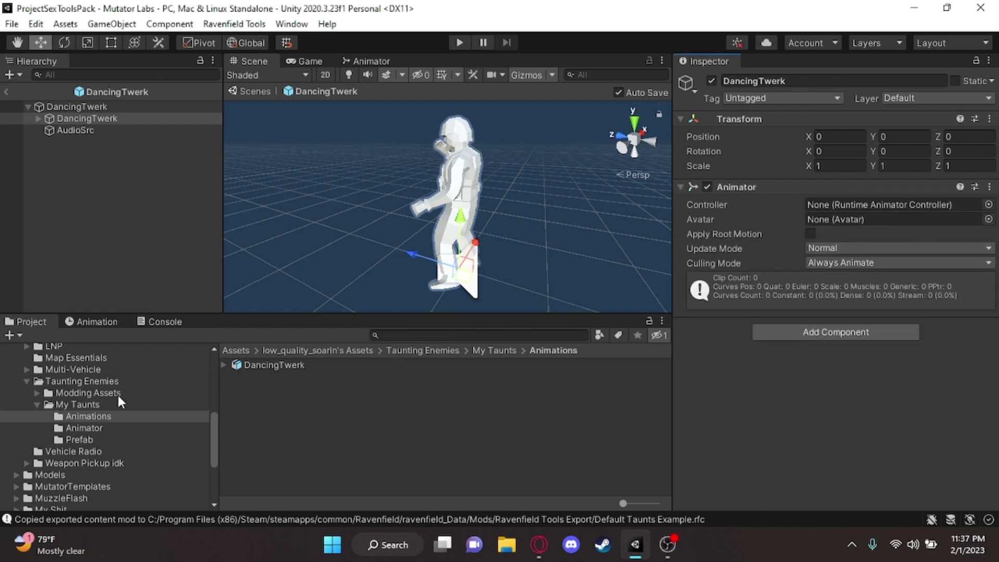
click(86, 426)
drag(272, 365, 885, 210)
Set the motion of the act state in the DancingTwerk animator controller to the dancingtwerk clip
double_click(872, 205)
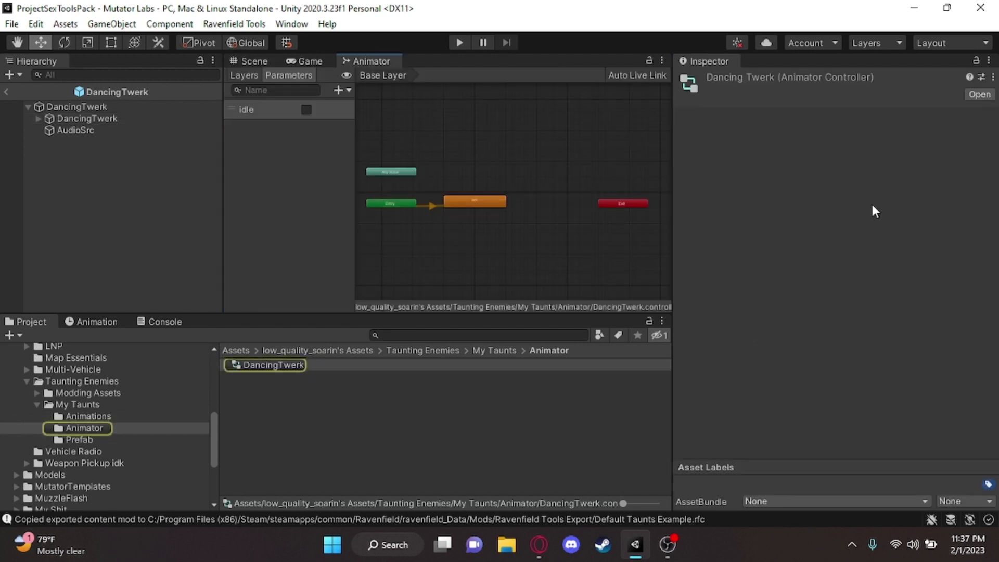
click(499, 203)
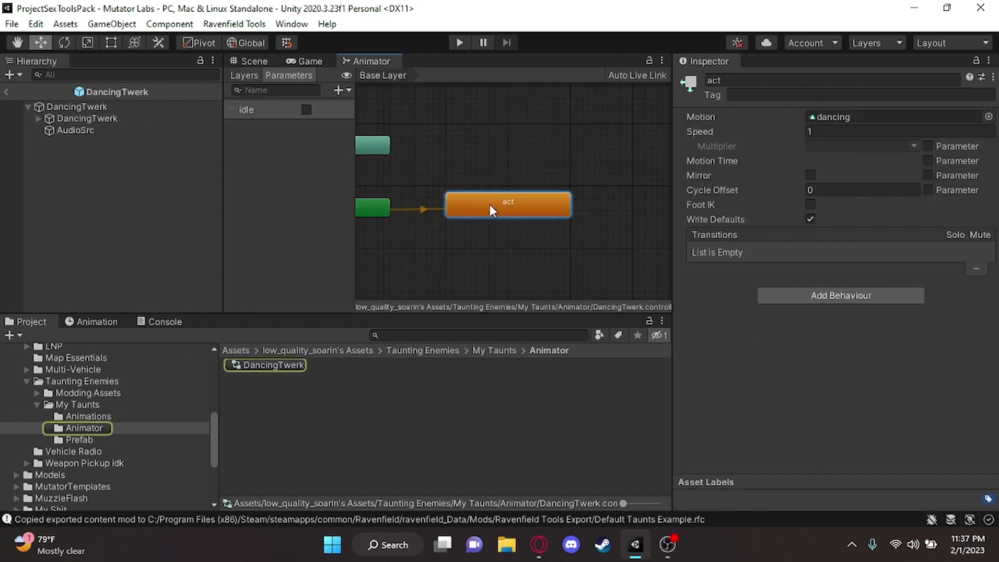
click(989, 117)
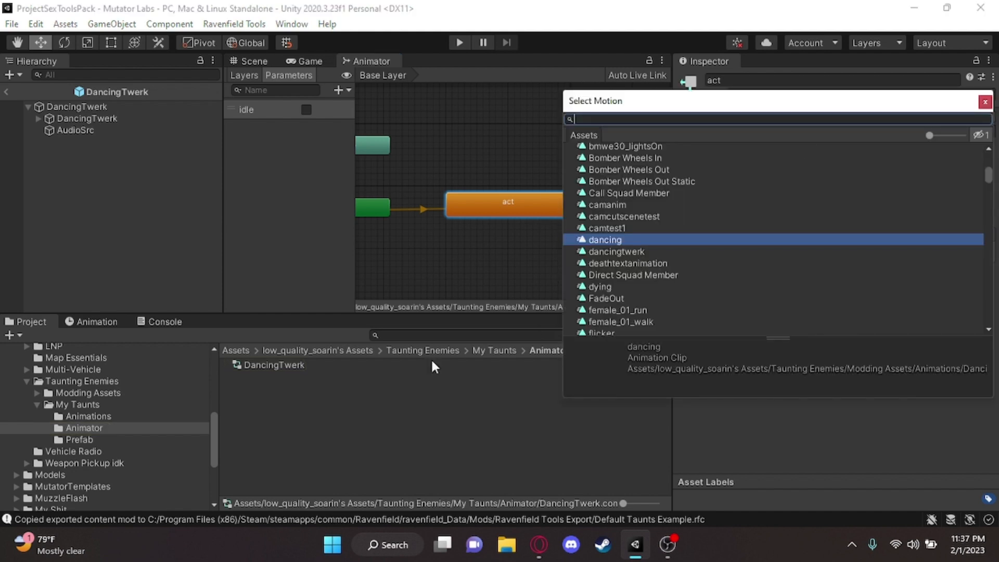
click(114, 413)
click(300, 363)
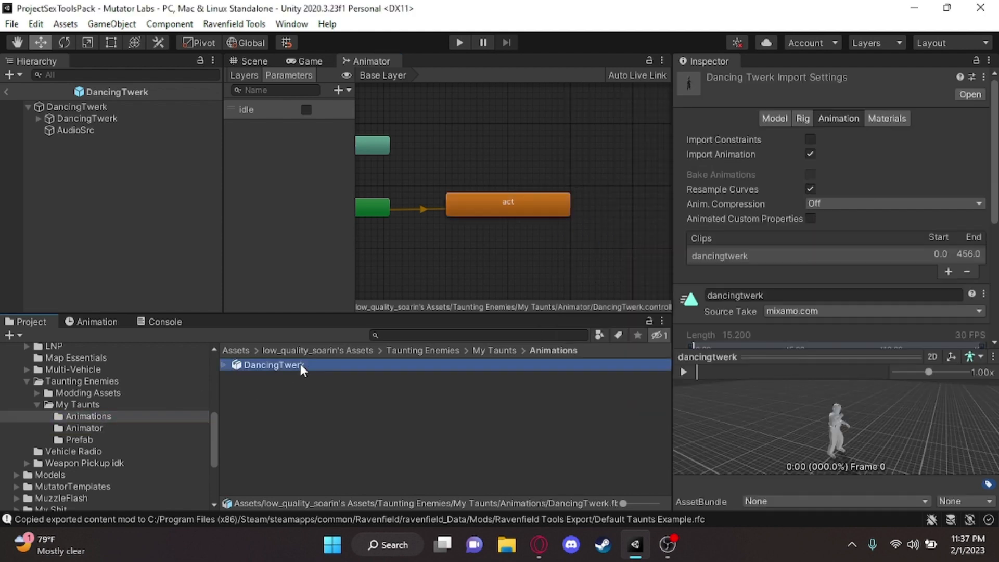
click(102, 428)
click(517, 205)
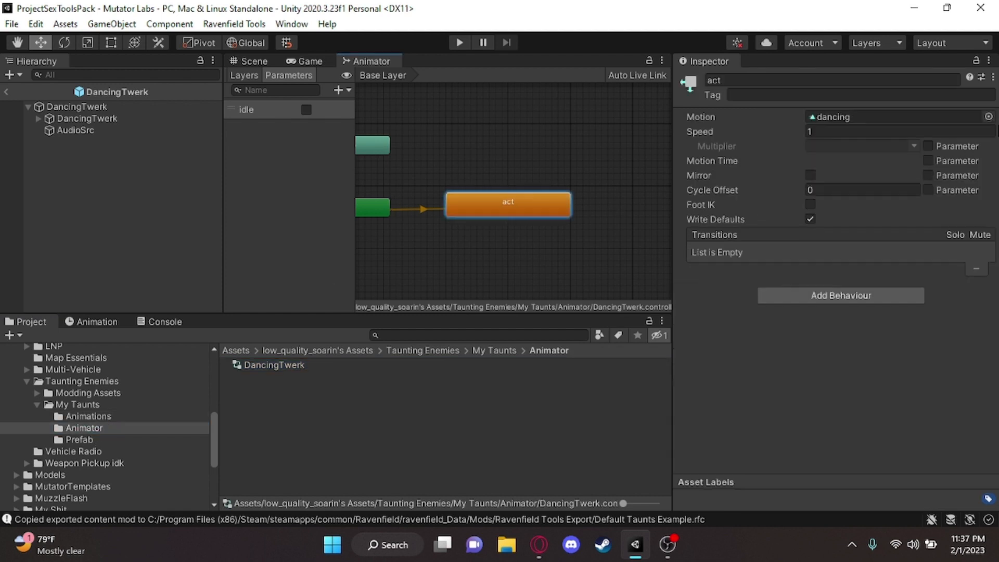
click(989, 114)
text(dancingt)
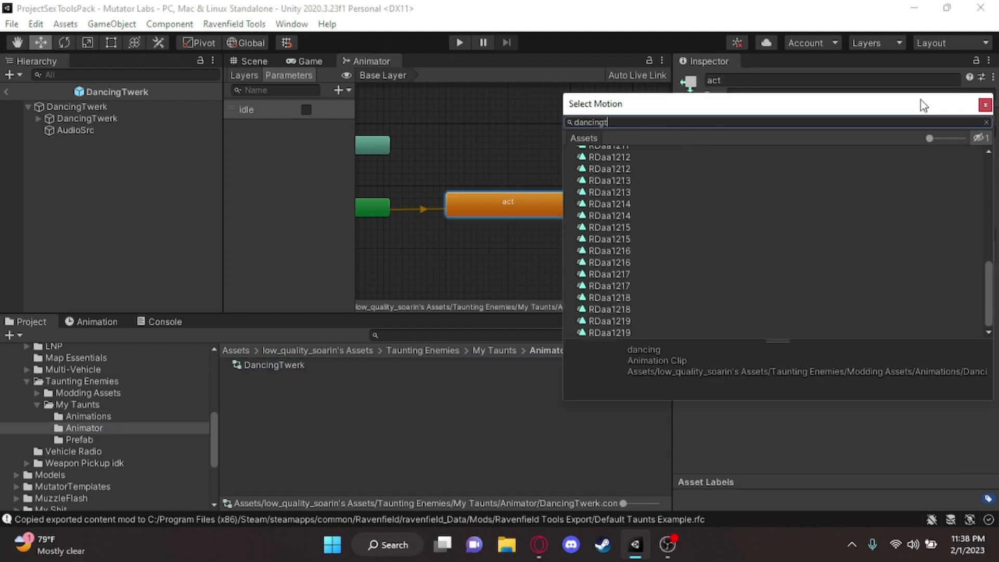
text(we)
double_click(625, 163)
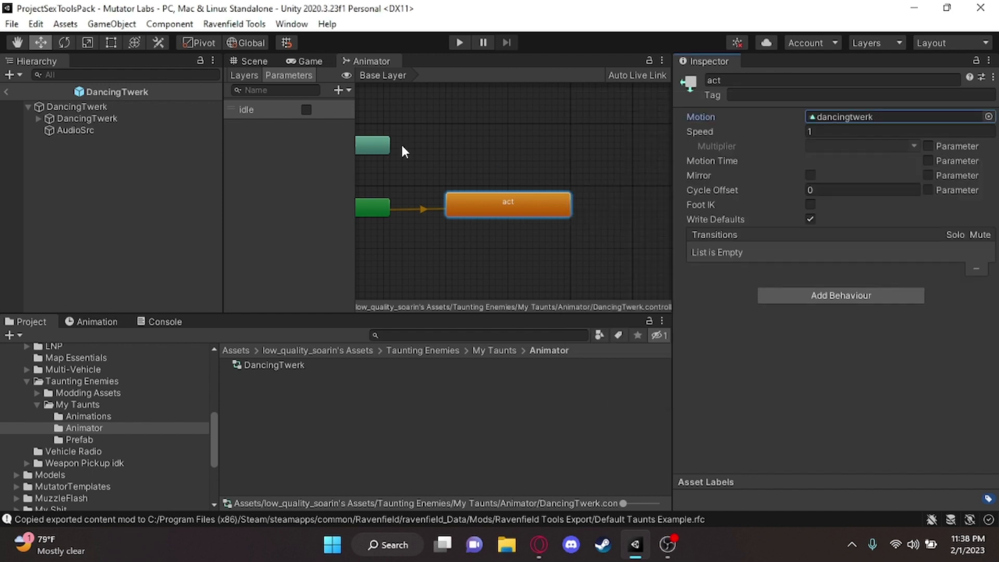
Inspect the soldier in the scene and open the nested DancingTwerk object's dancingtwerk clip in the Animation window
click(264, 59)
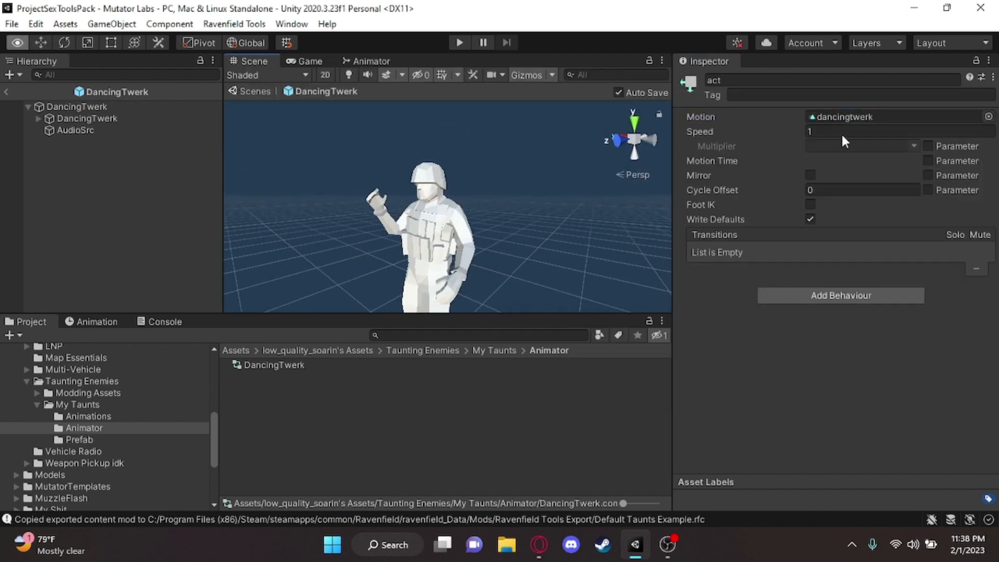
right_drag(916, 147, 78, 189)
key(s)
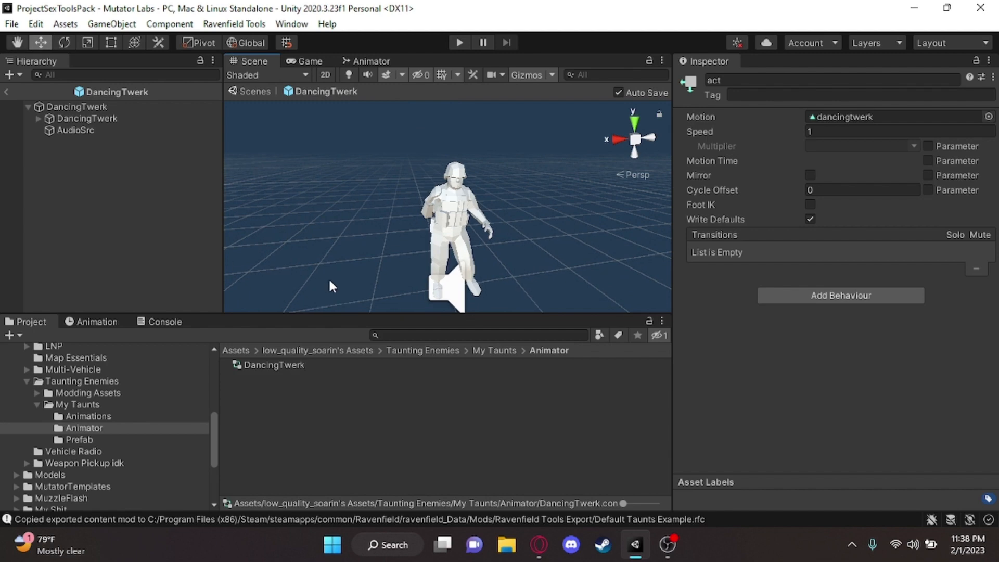
right_drag(406, 252, 457, 235)
click(130, 118)
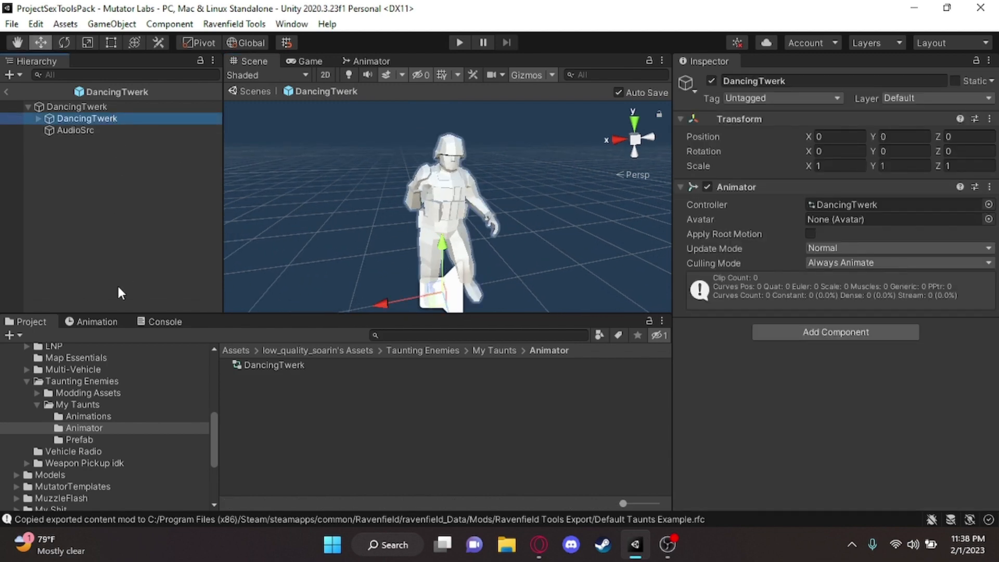
click(73, 323)
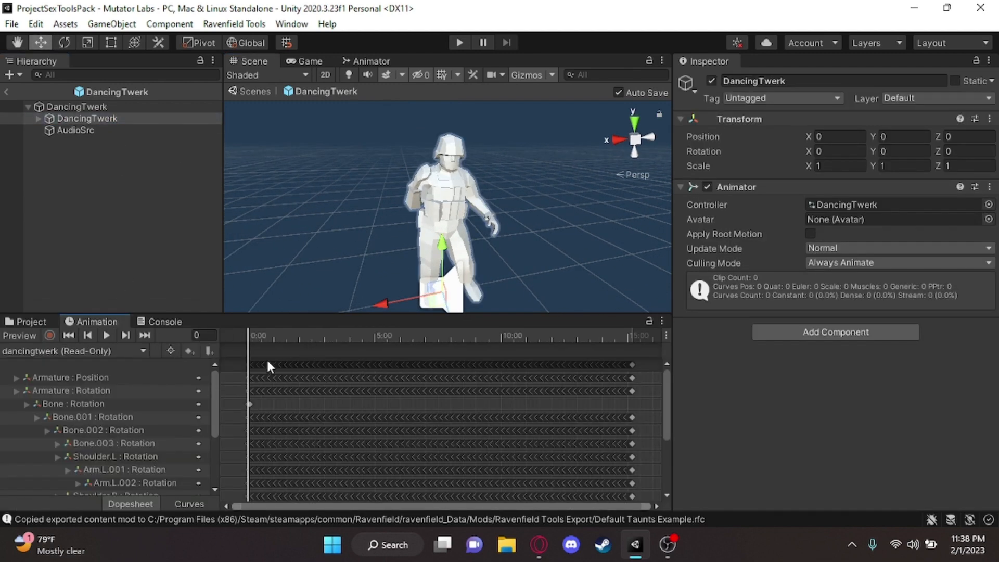
right_drag(398, 229, 314, 234)
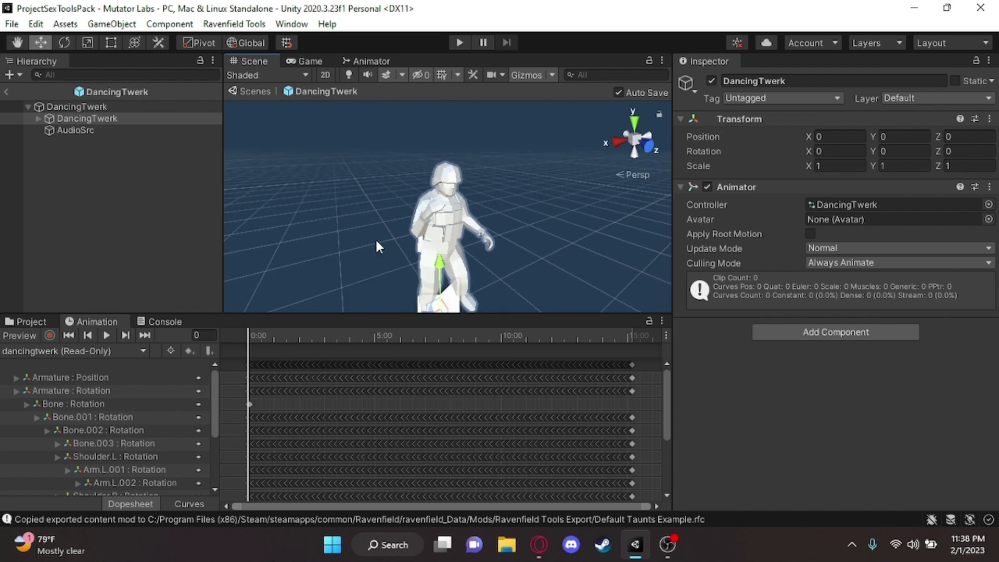
click(40, 317)
click(66, 317)
click(291, 25)
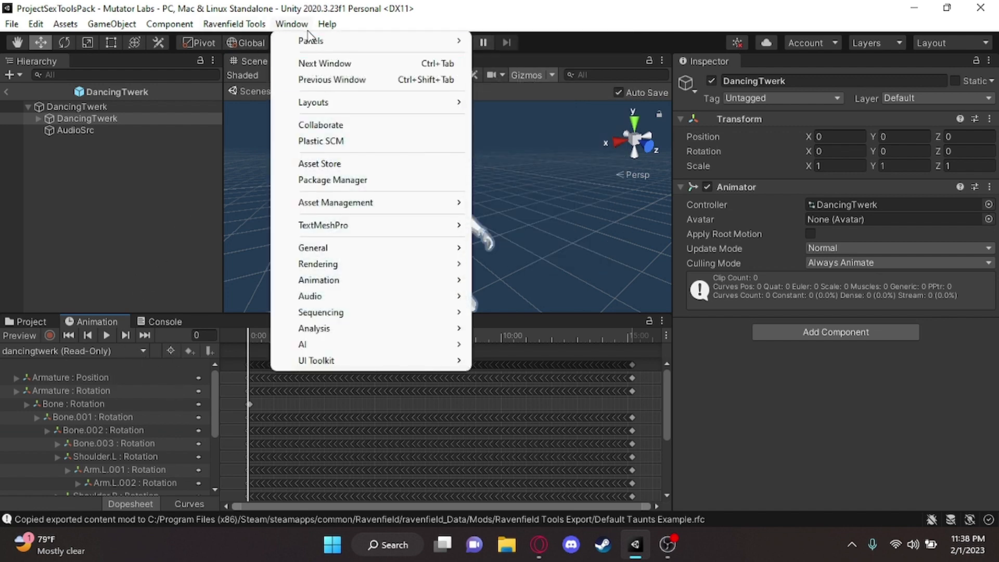
mouse_move(350, 275)
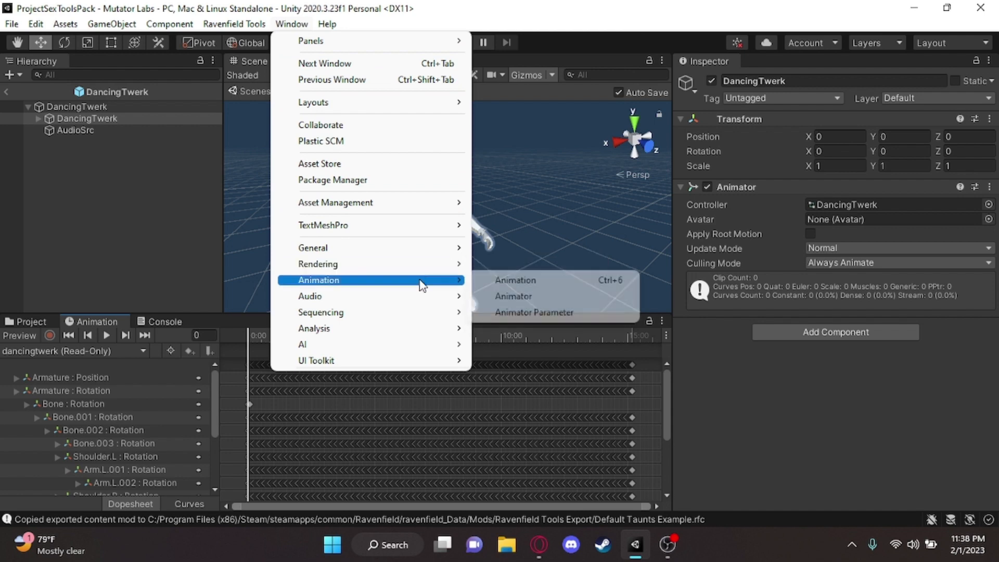
click(596, 217)
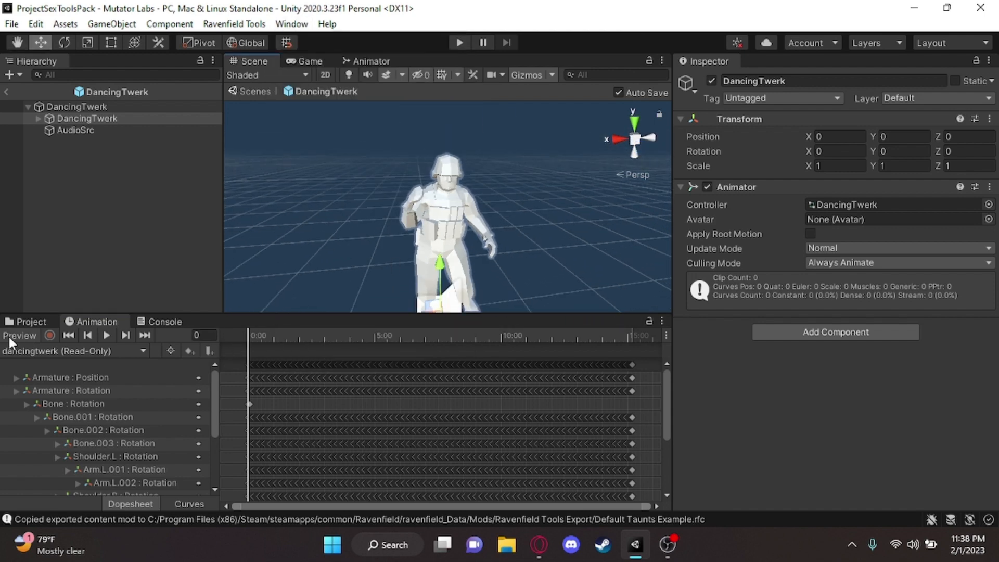
Preview the dancingtwerk clip by scrubbing and playing it on the soldier, end the preview, and return to the project files
click(24, 336)
drag(255, 335, 201, 349)
click(102, 339)
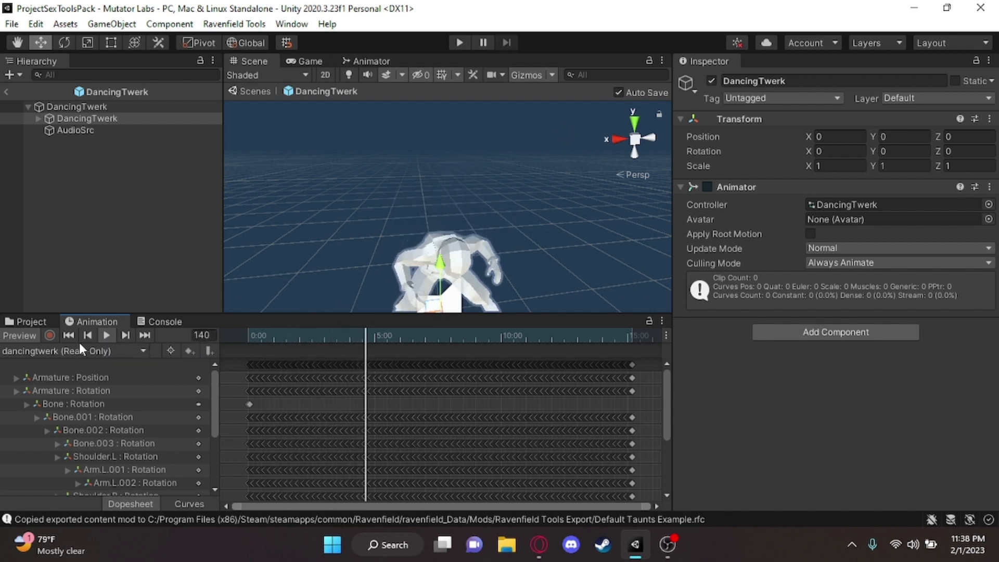
click(22, 335)
click(23, 325)
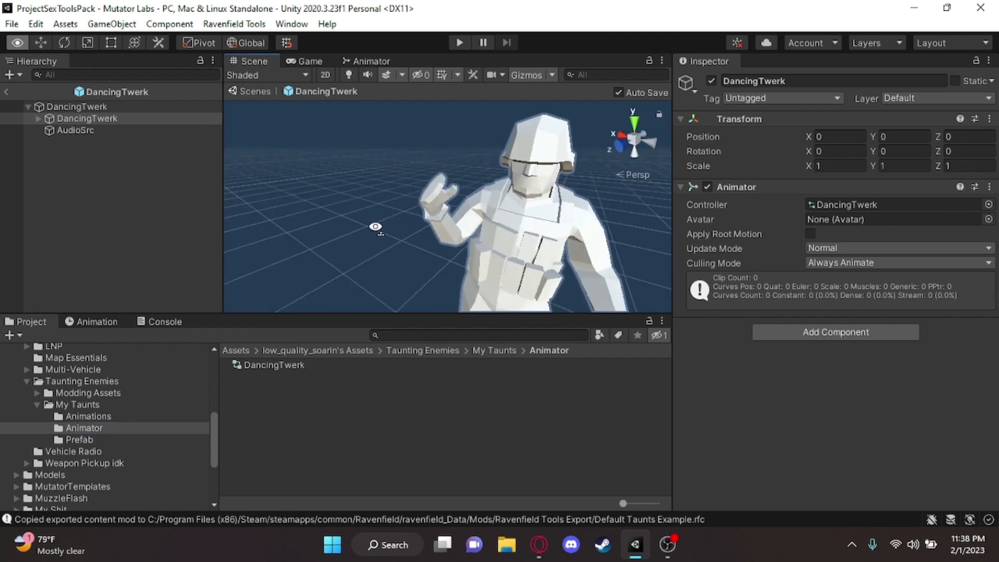
Examine the mesh and pivot targets on the root DancingTwerk object and the Skinned Mesh Renderer on Soldier
click(148, 179)
click(91, 106)
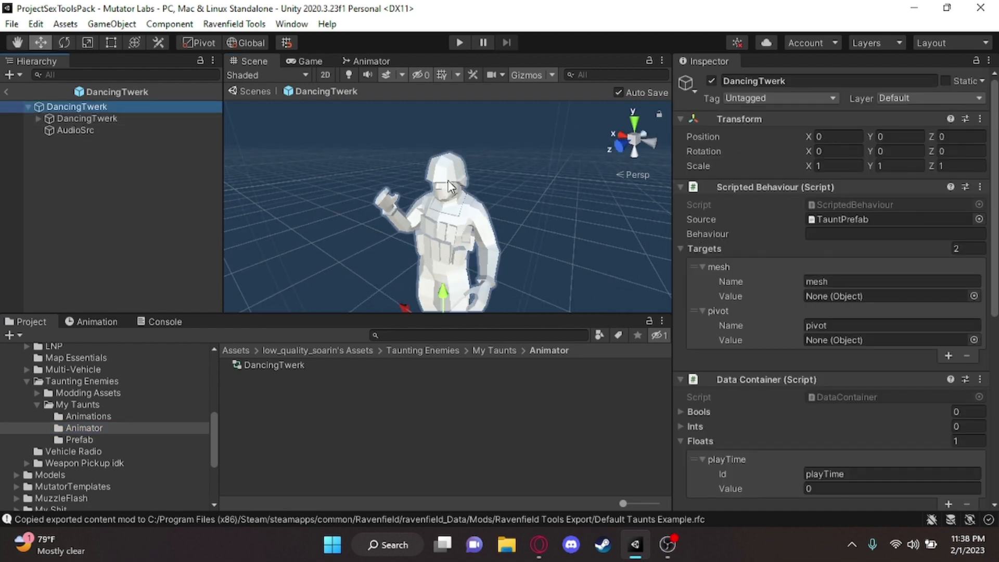
key(w)
right_drag(448, 182, 424, 186)
key(s)
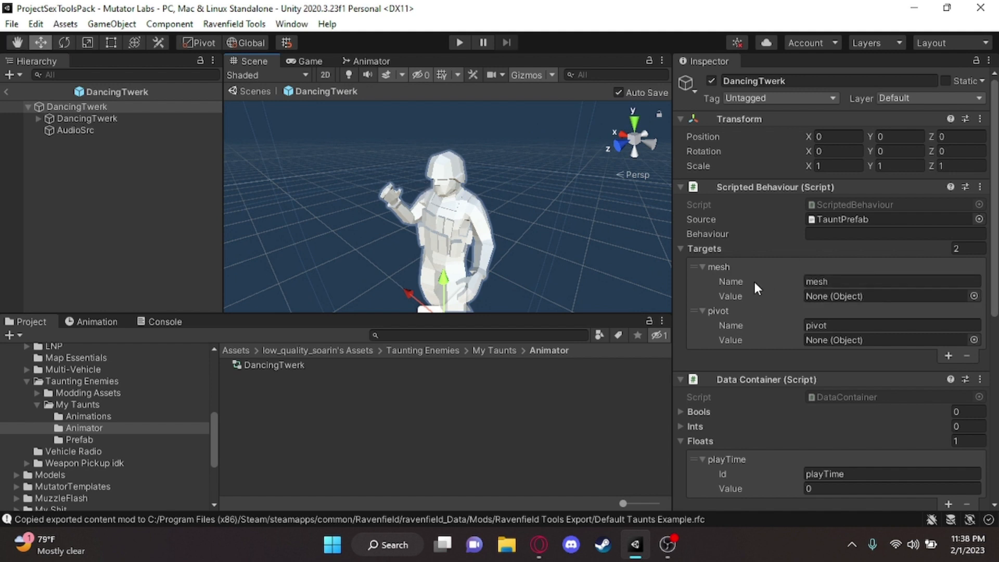
click(38, 118)
key(w)
right_drag(504, 239, 470, 212)
key(d)
key(s)
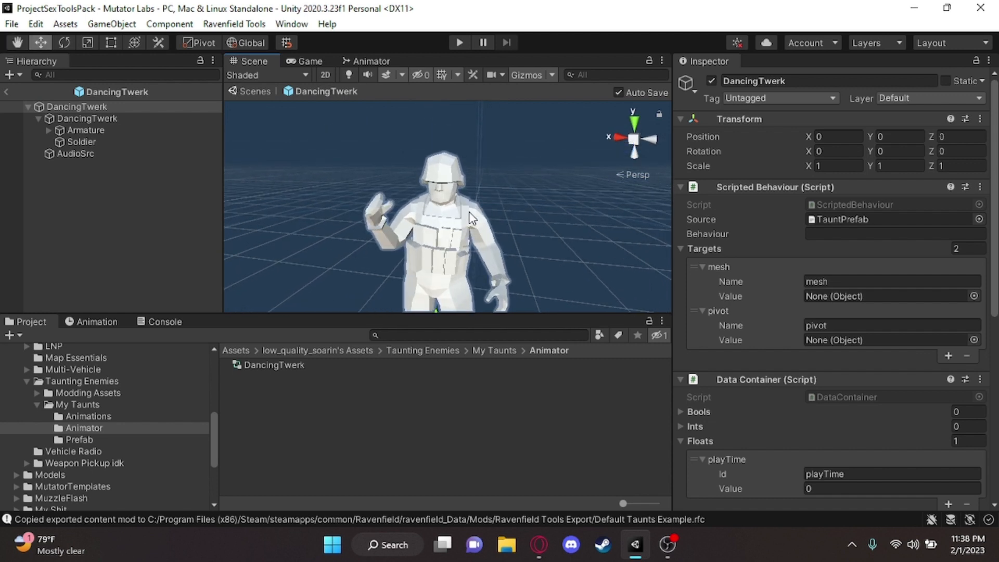
click(464, 215)
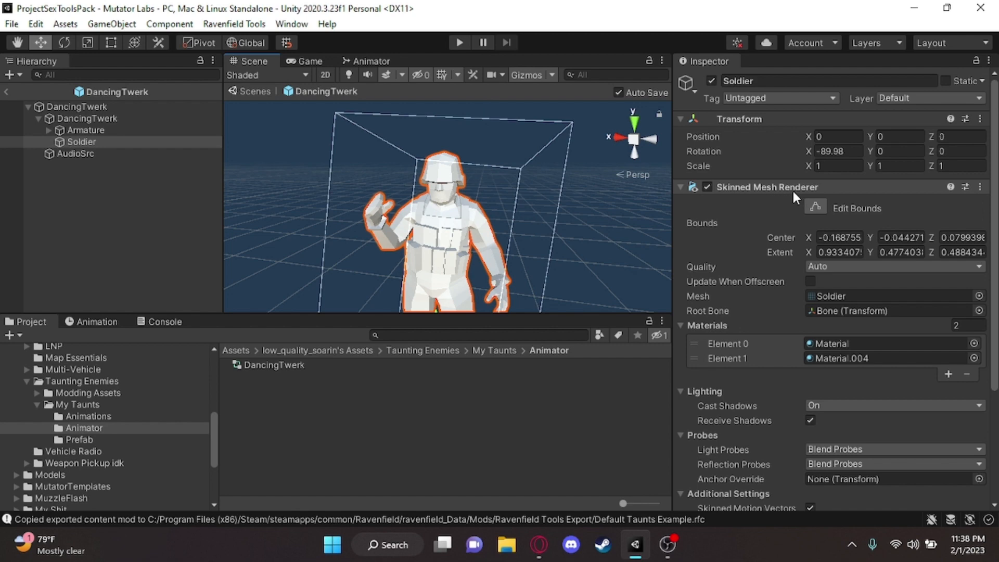
key(w)
right_drag(428, 206, 363, 208)
key(d)
Assign Soldier as the value of the mesh target in the root DancingTwerk object's Scripted Behaviour
click(90, 107)
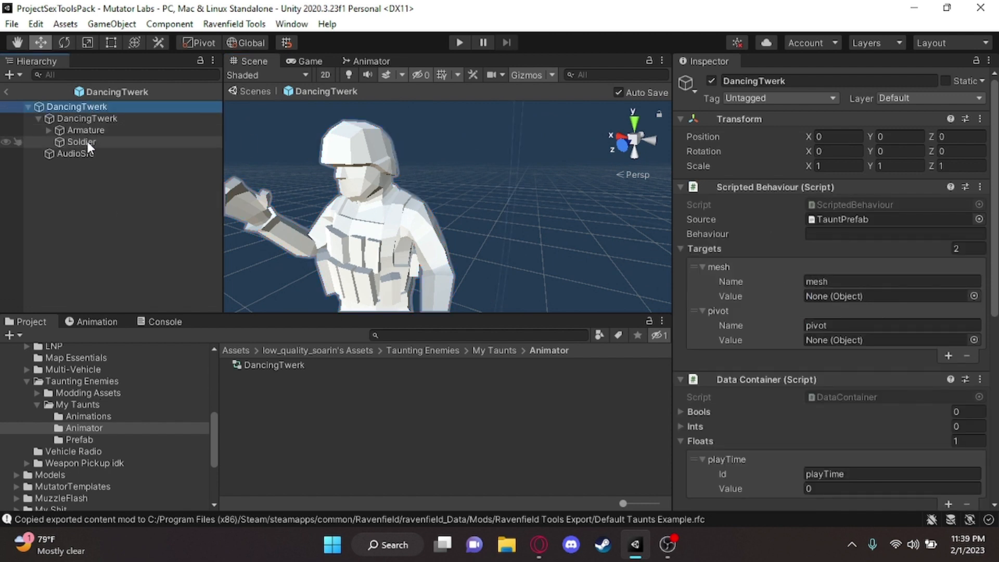
drag(83, 142, 864, 295)
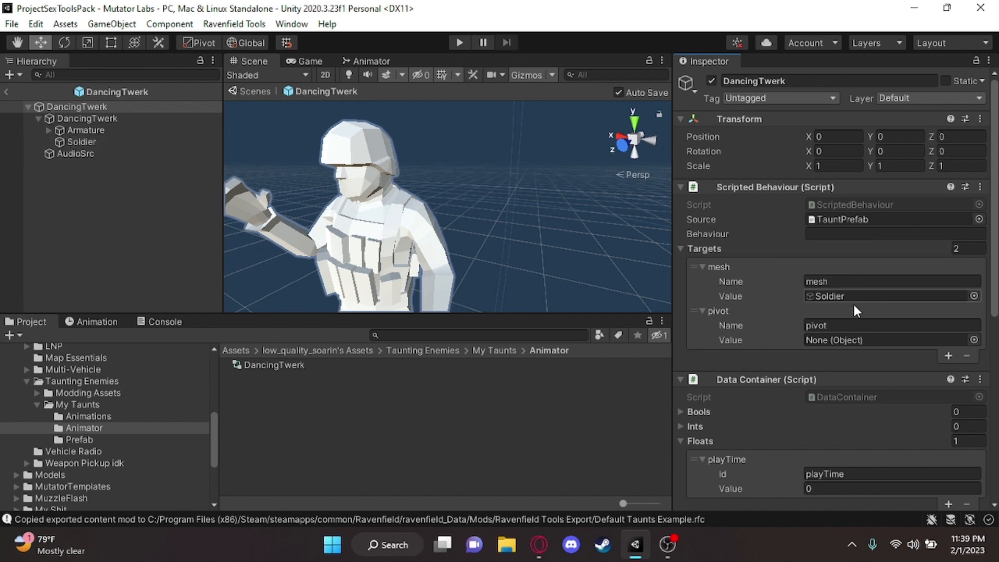
scroll(587, 219, down, 5)
Expand Armature and Bone in the hierarchy and examine where Bone.001 sits on the soldier
right_drag(588, 220, 446, 194)
key(w)
key(s)
key(w)
key(s)
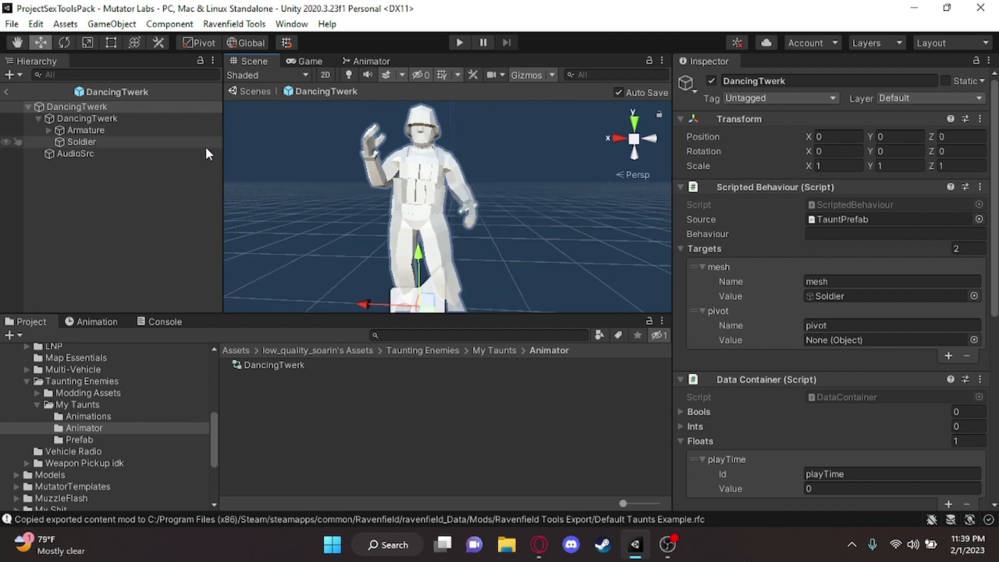
click(49, 131)
click(75, 139)
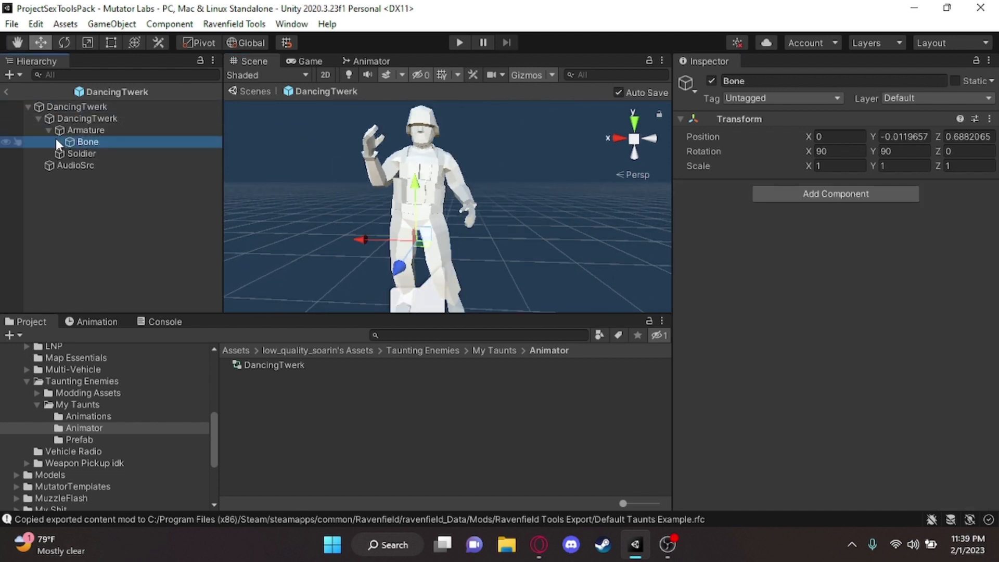
click(58, 141)
click(104, 152)
right_drag(467, 207, 429, 224)
key(w)
key(s)
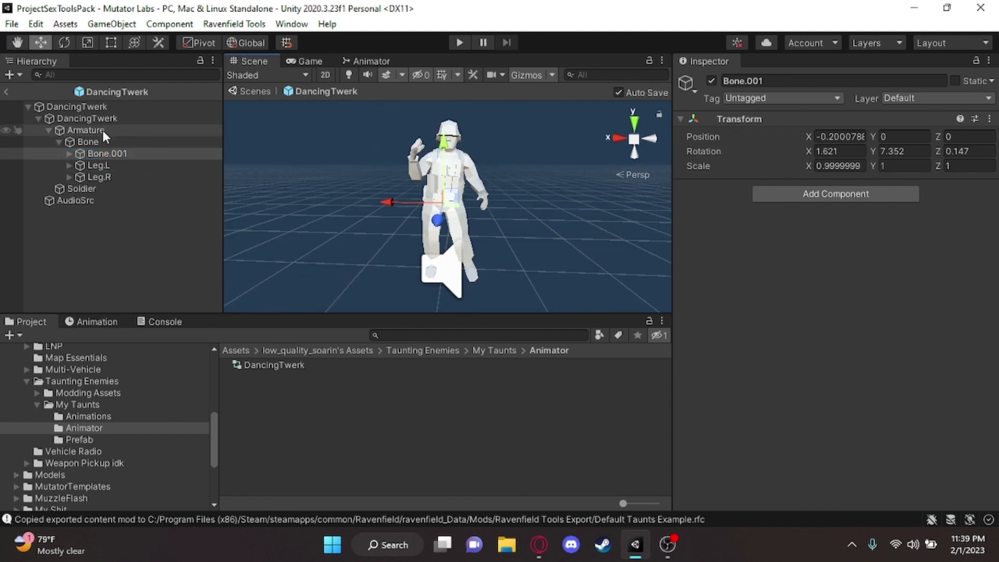
Assign Bone.001 as the value of the pivot target in the root DancingTwerk object's Scripted Behaviour
click(98, 107)
click(116, 156)
drag(124, 159, 862, 340)
right_drag(551, 216, 447, 211)
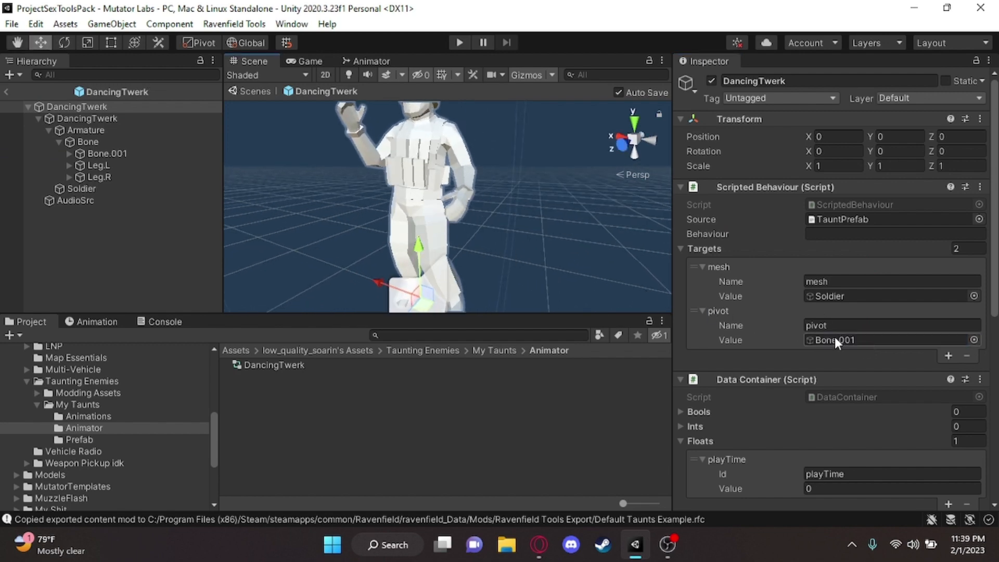
Examine the playTime float in the root object's Data Container
scroll(866, 341, down, 5)
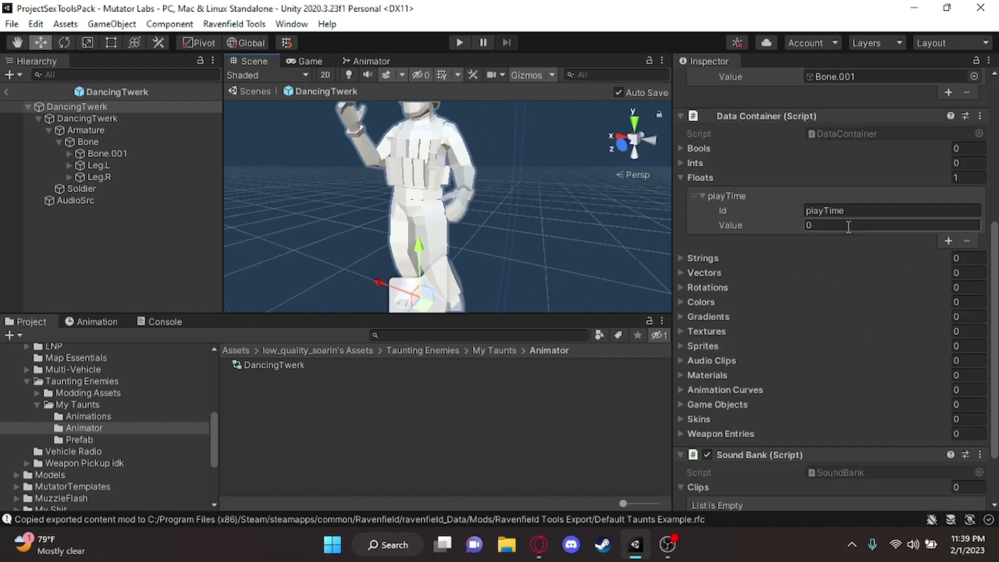
right_drag(468, 190, 493, 228)
key(w)
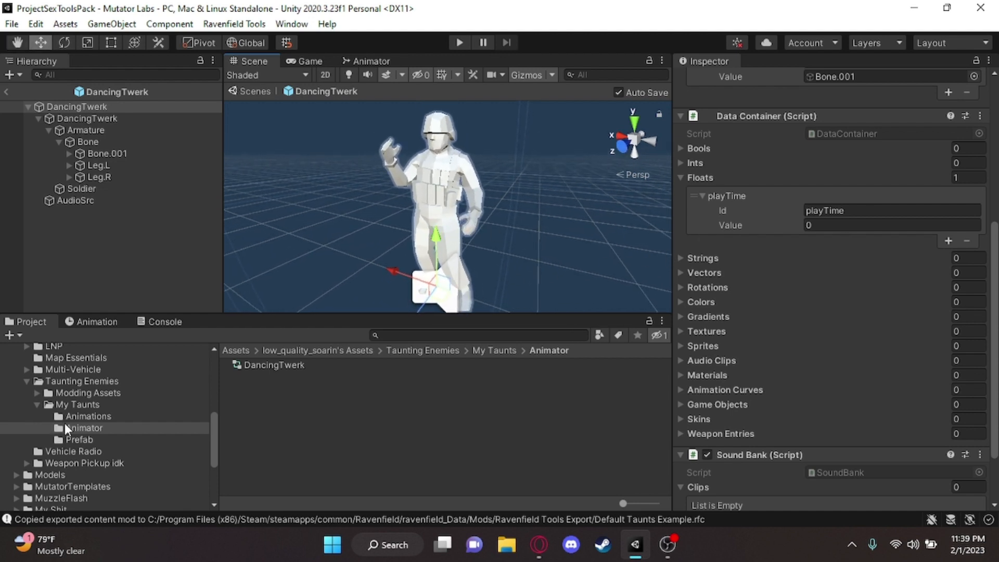
Scrub the preview of the DancingTwerk clip in the My Taunts Animations folder to its last frame to examine its length
click(78, 404)
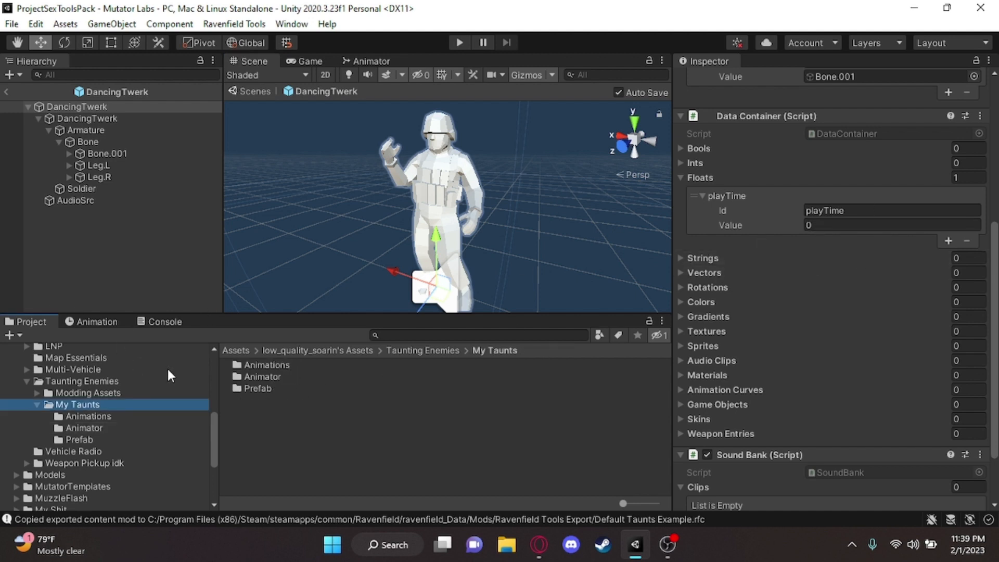
click(85, 431)
click(94, 417)
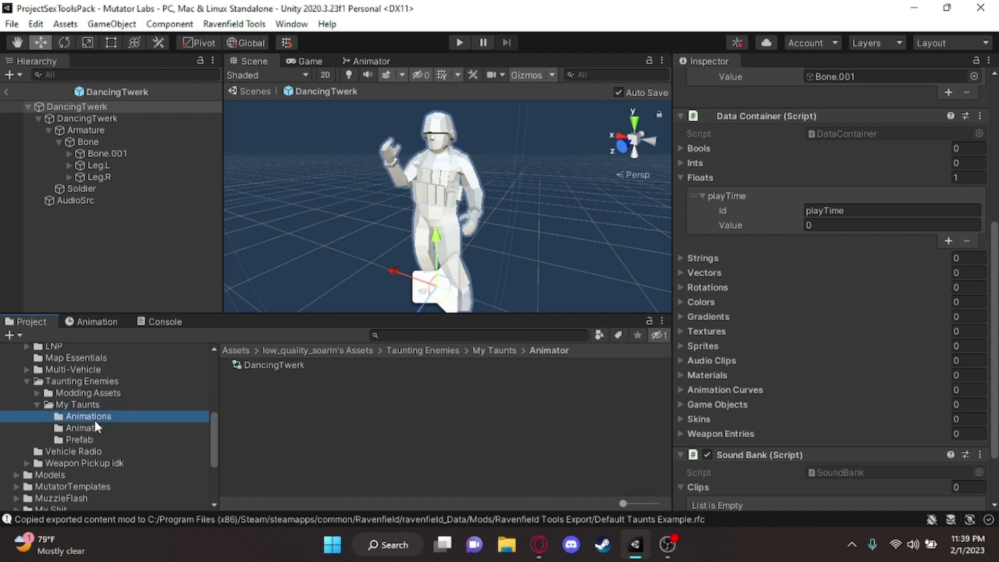
click(271, 367)
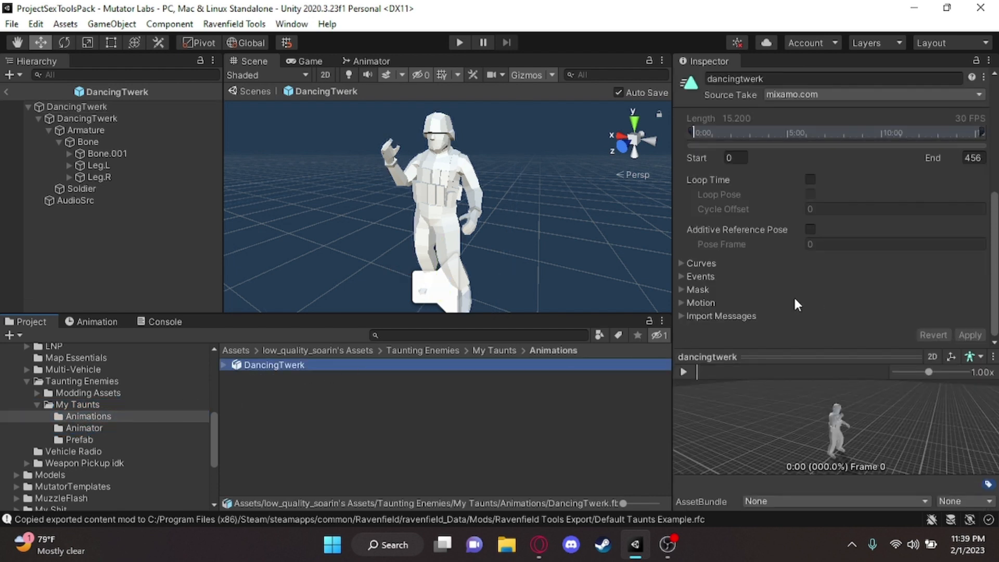
scroll(791, 329, up, 5)
scroll(791, 330, down, 5)
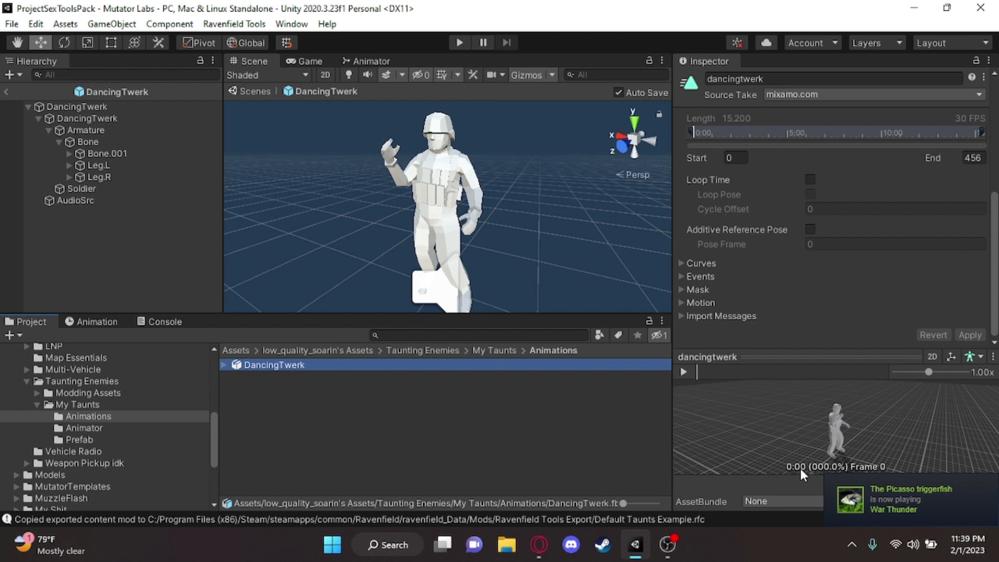
drag(697, 373, 889, 386)
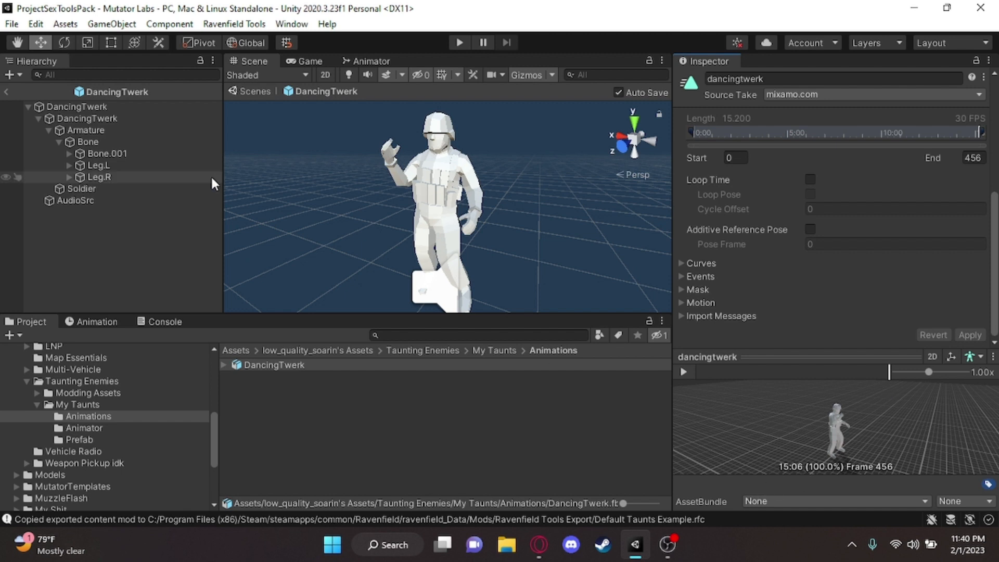
Set the playTime float in the root DancingTwerk object's Data Container to 15.06
scroll(159, 425, up, 3)
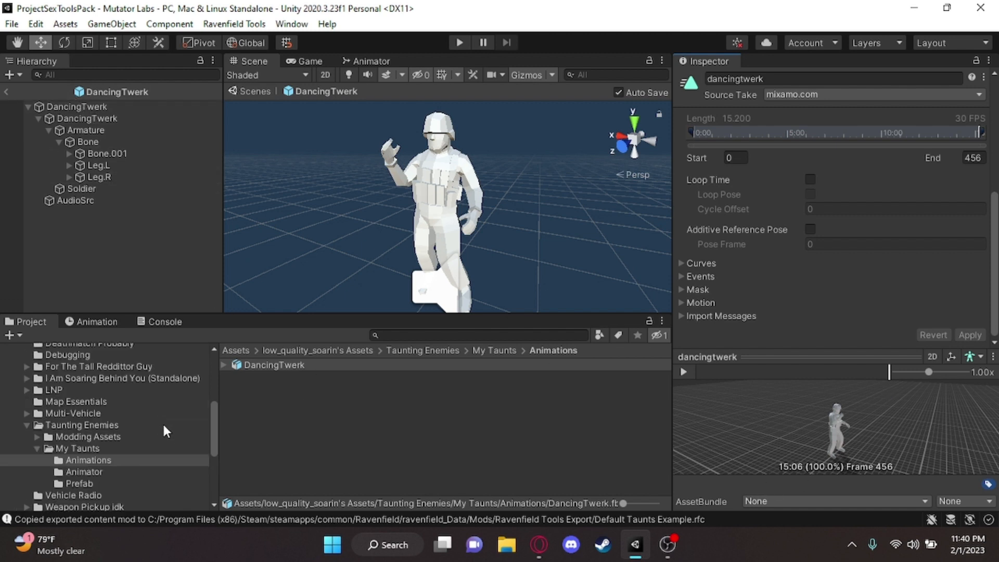
click(105, 436)
click(93, 108)
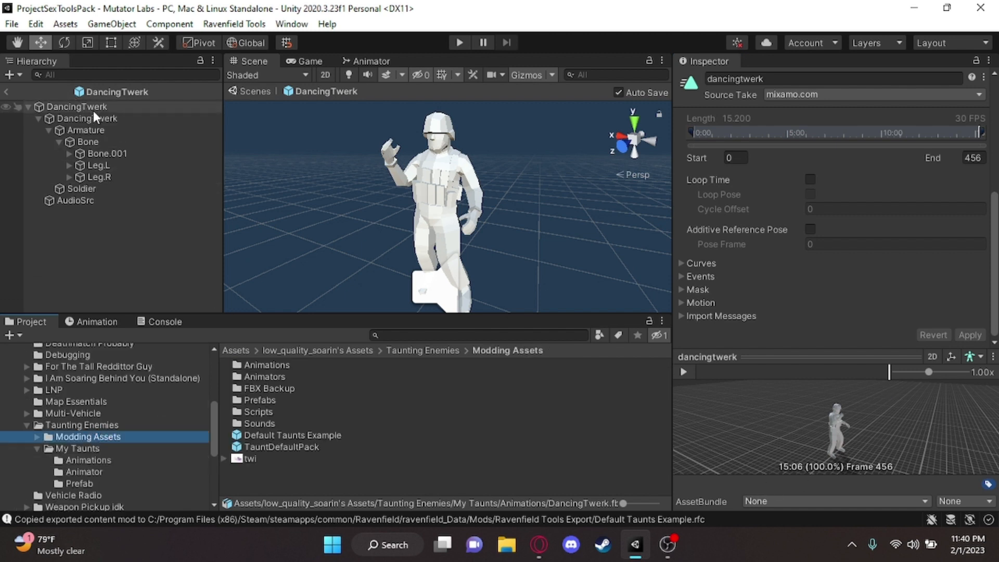
click(835, 271)
text(15.)
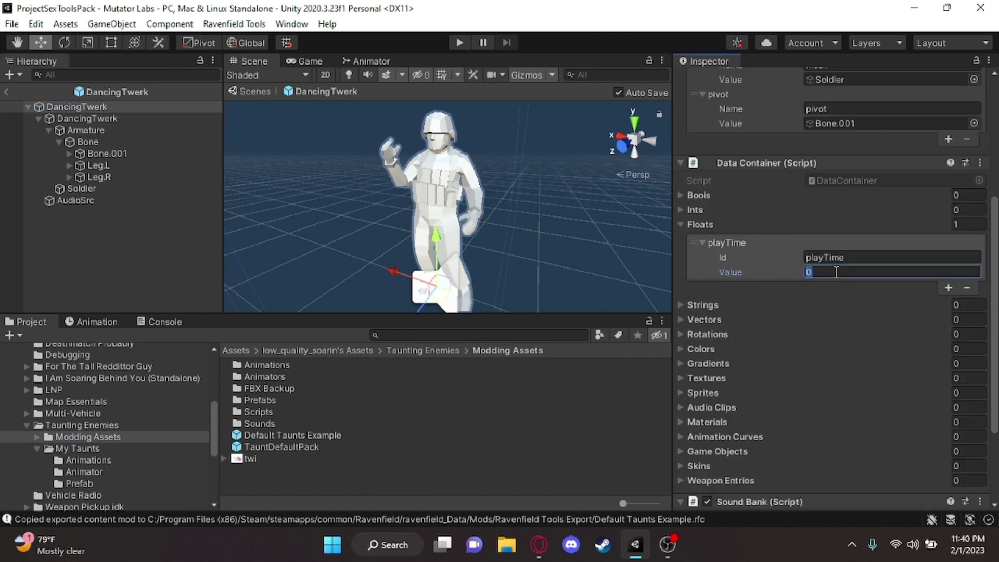
text(06)
key(Return)
scroll(849, 285, down, 3)
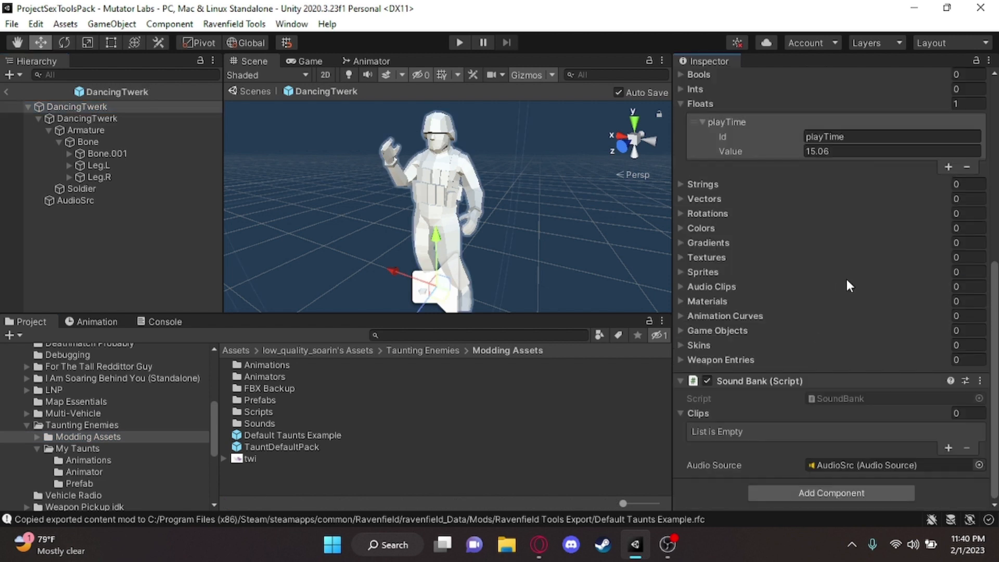
key(s)
right_drag(359, 208, 366, 179)
key(w)
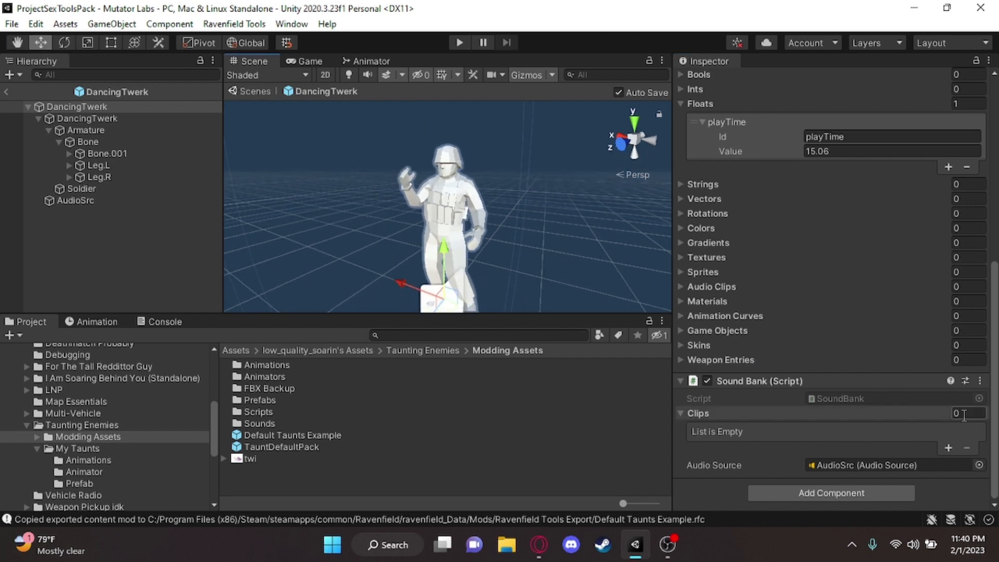
key(w)
right_drag(472, 210, 625, 262)
key(s)
key(w)
key(a)
right_drag(562, 235, 593, 234)
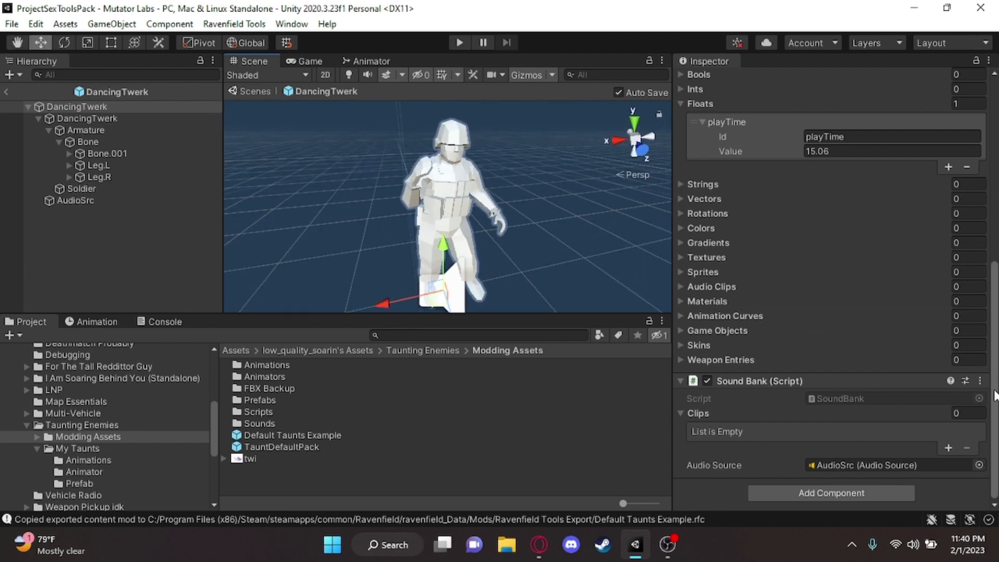
Set the array size of Clips in the root object's Sound Bank to 5
click(983, 418)
text(5)
key(Return)
scroll(950, 383, down, 2)
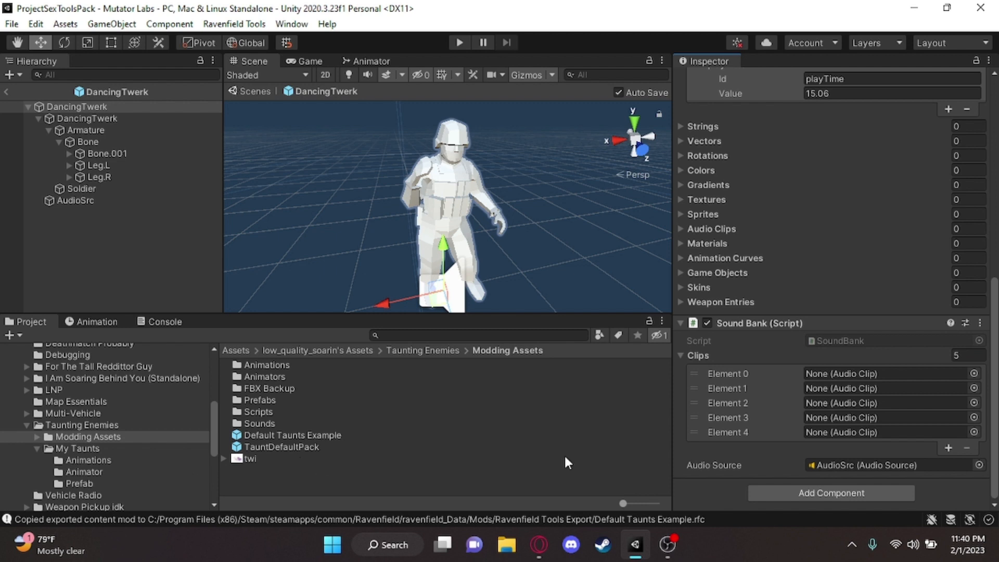
Set the array size of Clips in the root object's Sound Bank to 1
click(976, 355)
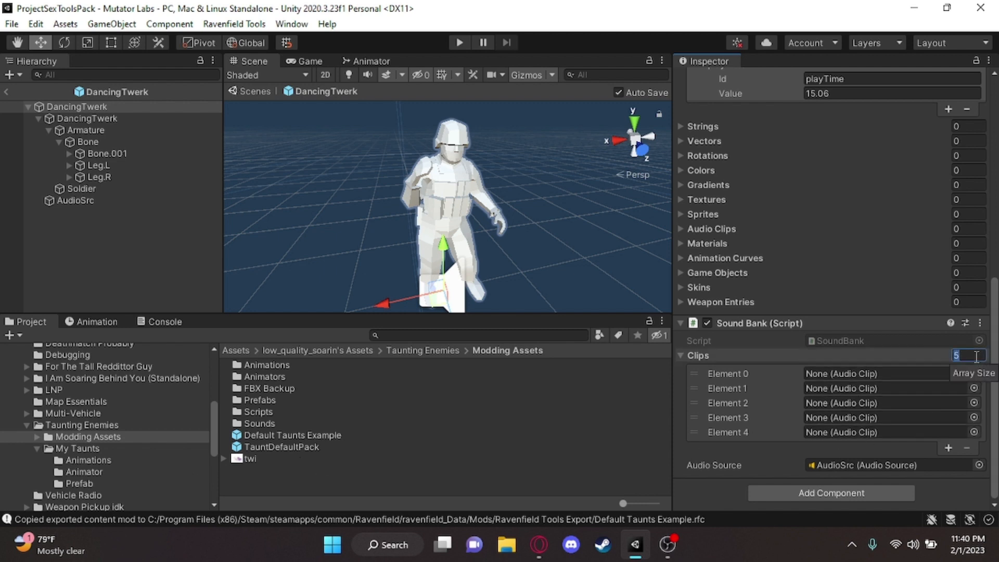
text(1)
key(Return)
scroll(87, 469, down, 4)
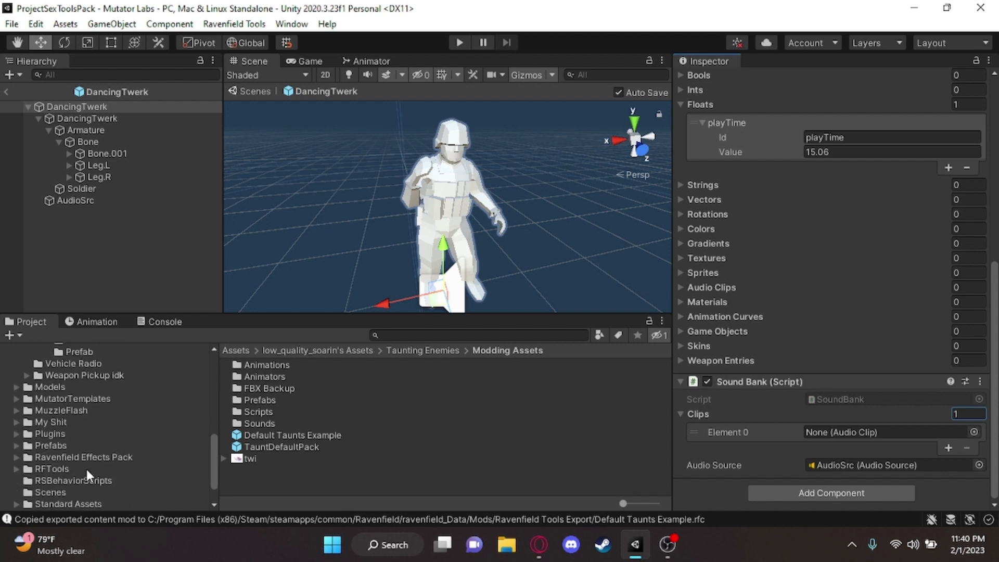
Expand the Sounds folder inside Modding Assets and open its Akira Nishikiyama subfolder of audio clips
scroll(87, 469, up, 4)
scroll(41, 464, down, 4)
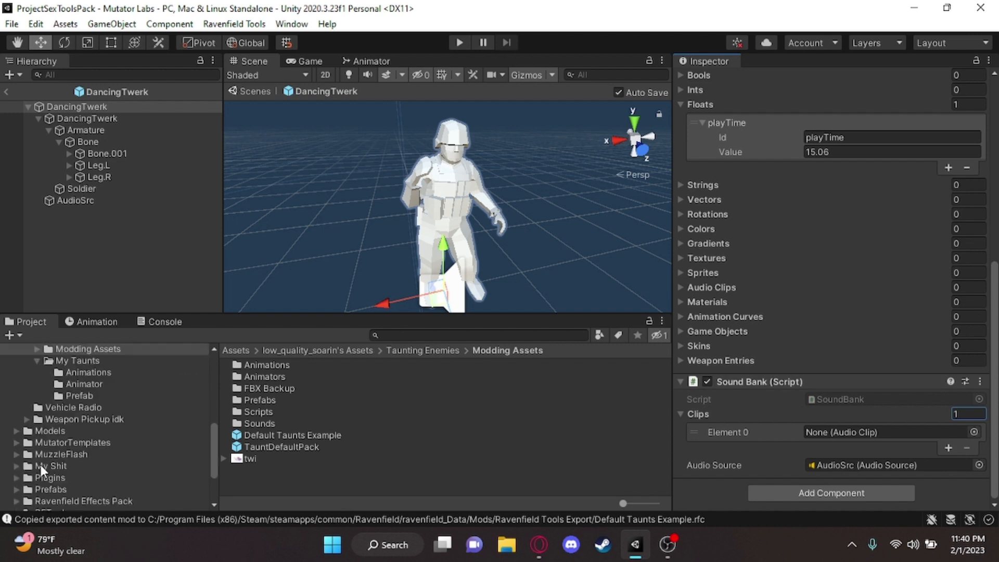
scroll(35, 424, up, 4)
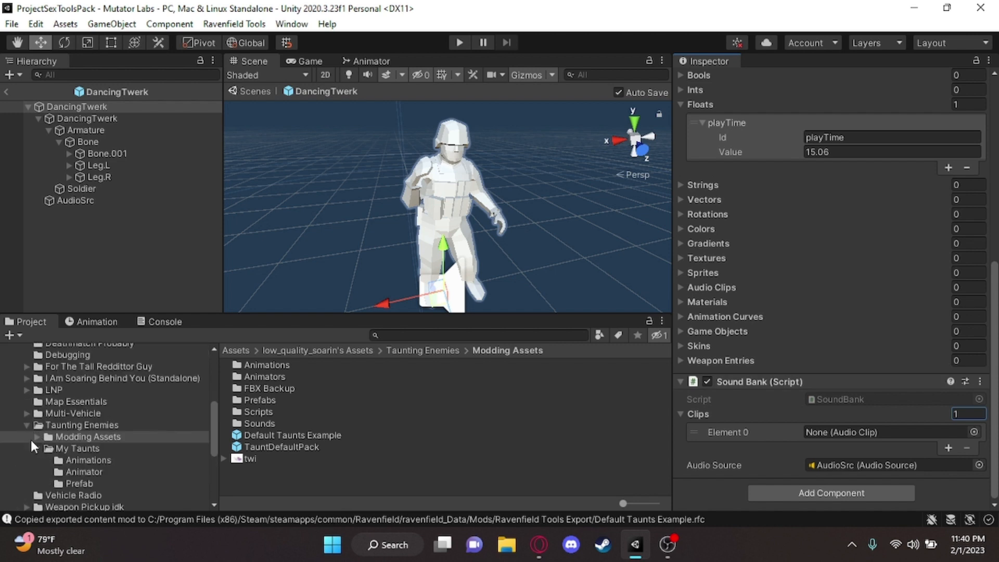
click(36, 437)
scroll(120, 418, down, 3)
scroll(40, 371, up, 1)
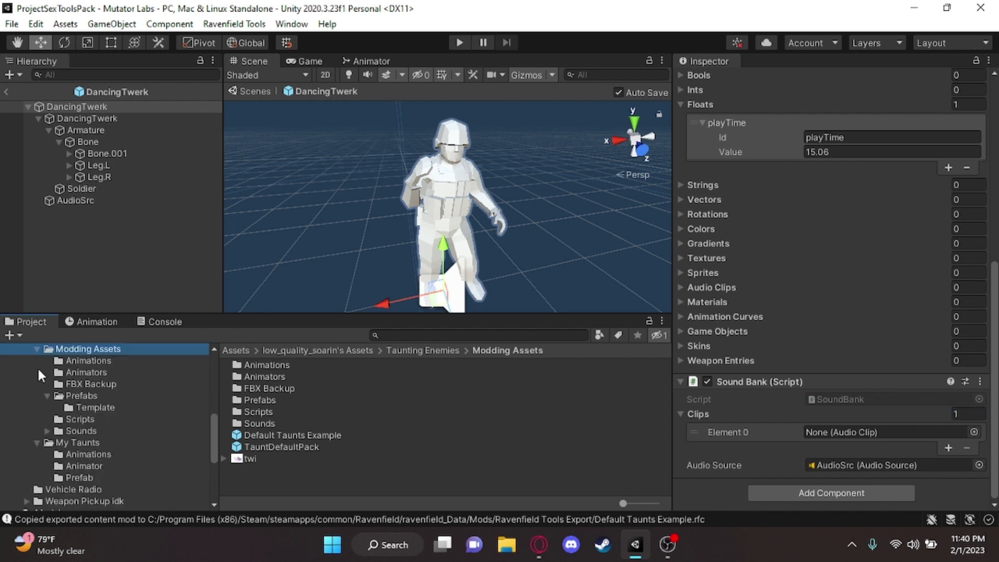
click(46, 396)
click(46, 419)
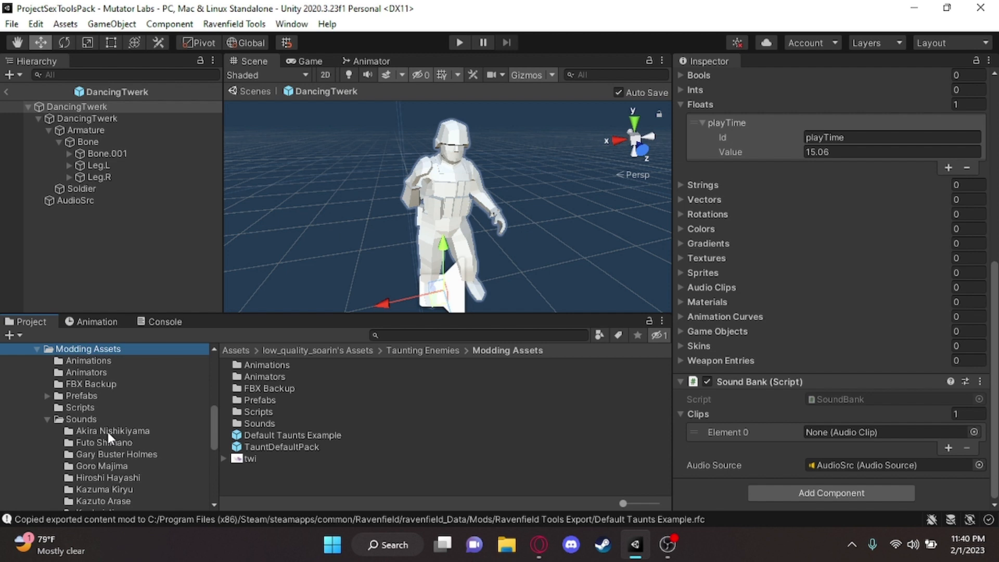
click(108, 432)
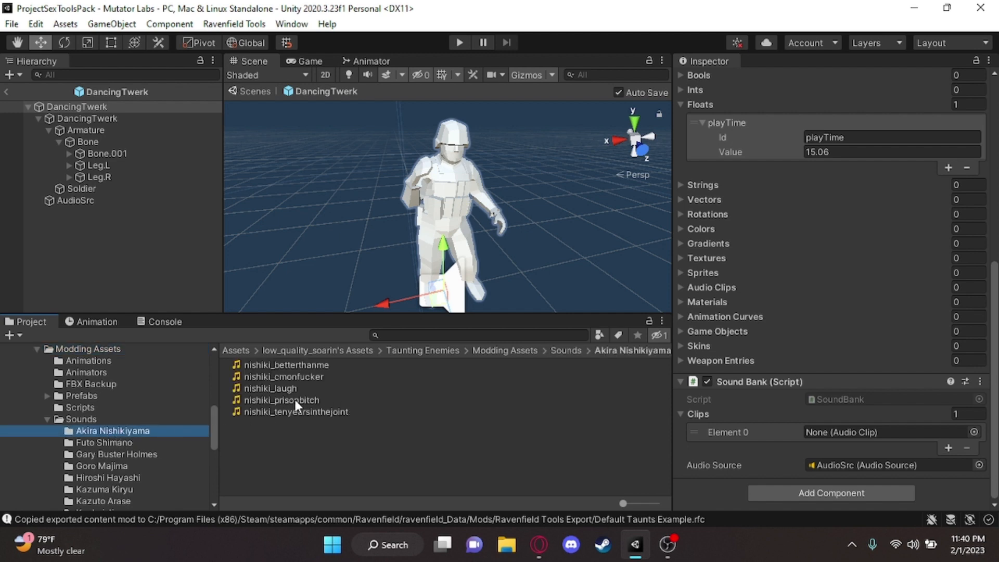
scroll(89, 421, down, 3)
scroll(81, 418, up, 3)
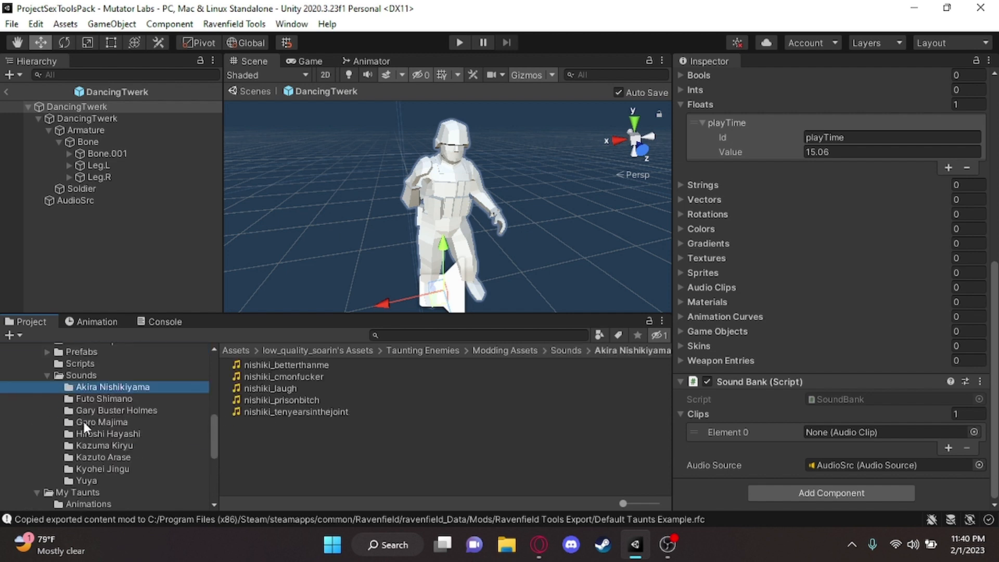
scroll(114, 438, up, 3)
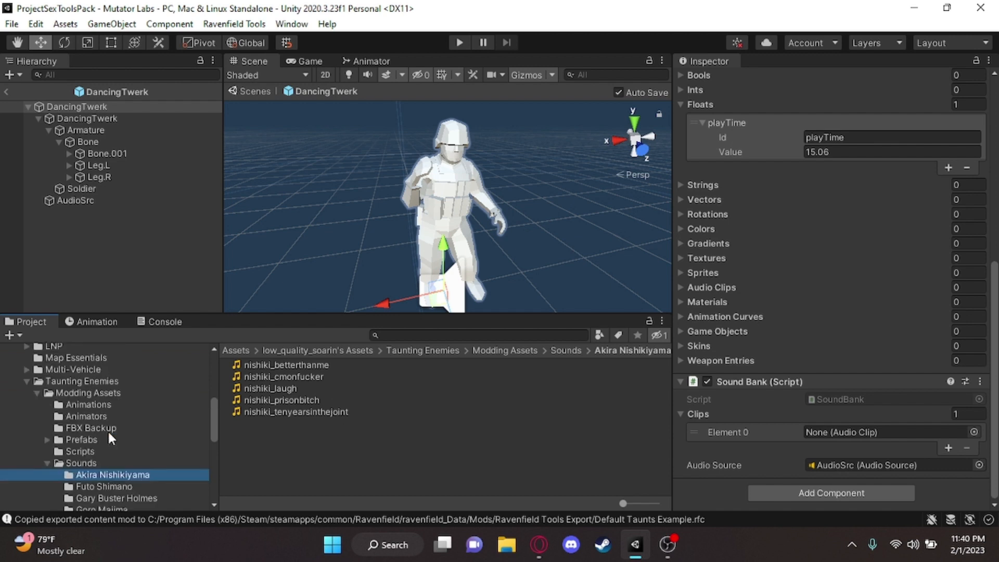
scroll(135, 431, down, 6)
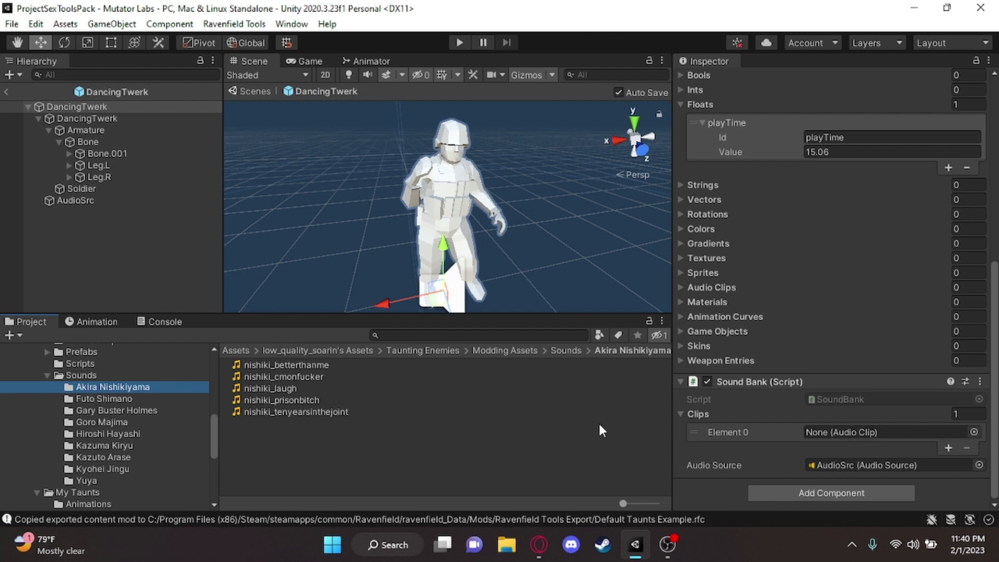
Assign the nishiki_tenyearsinthejoint audio clip to Element 0 of the Sound Bank's Clips
alt+drag(384, 279, 320, 215)
key(w)
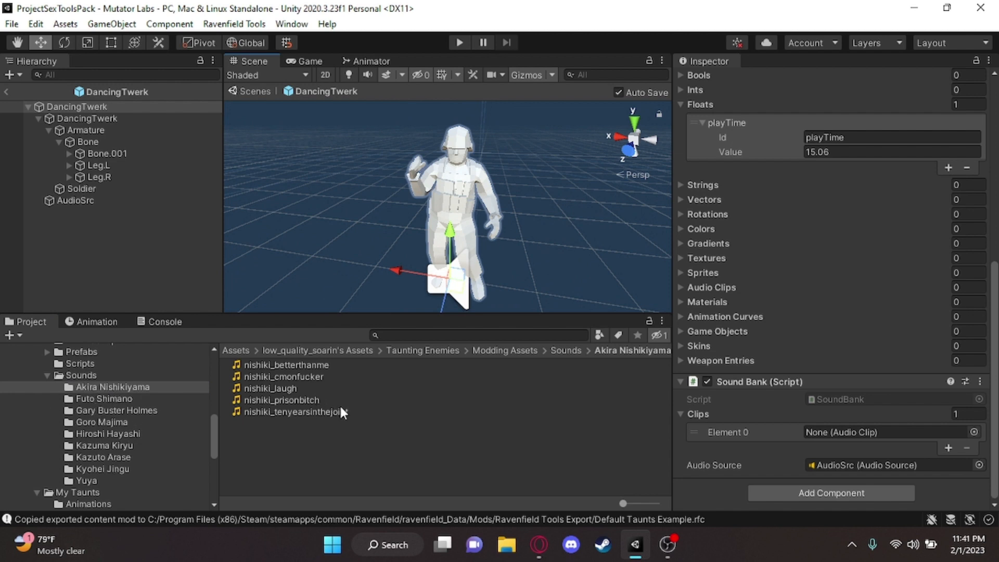
key(s)
mouse_move(510, 238)
right_down()
mouse_move(508, 252)
mouse_move(499, 228)
mouse_move(499, 237)
right_up()
key(w)
key(s)
key(w)
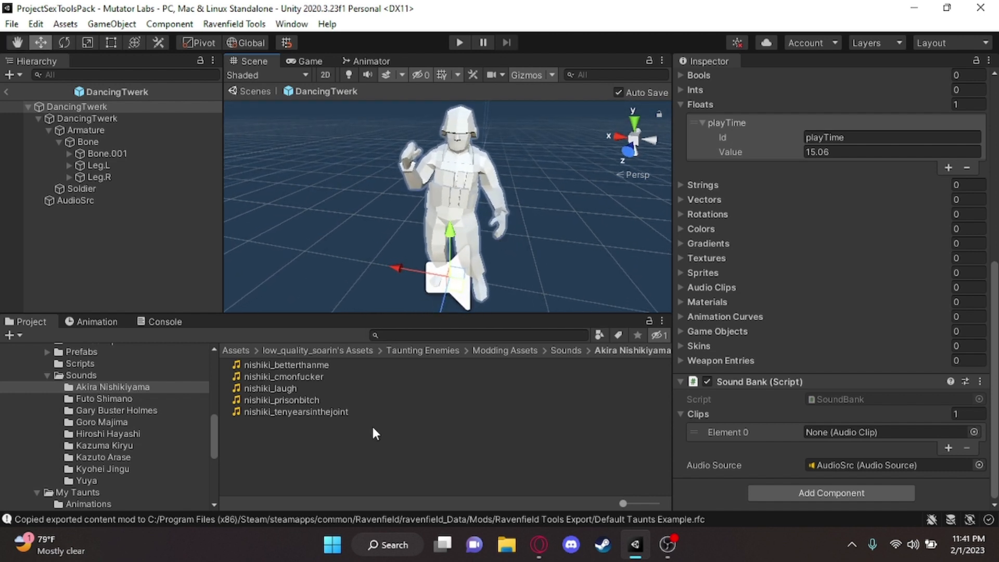
drag(327, 413, 878, 428)
right_drag(408, 226, 432, 234)
key(s)
key(w)
key(s)
key(w)
key(s)
key(w)
key(d)
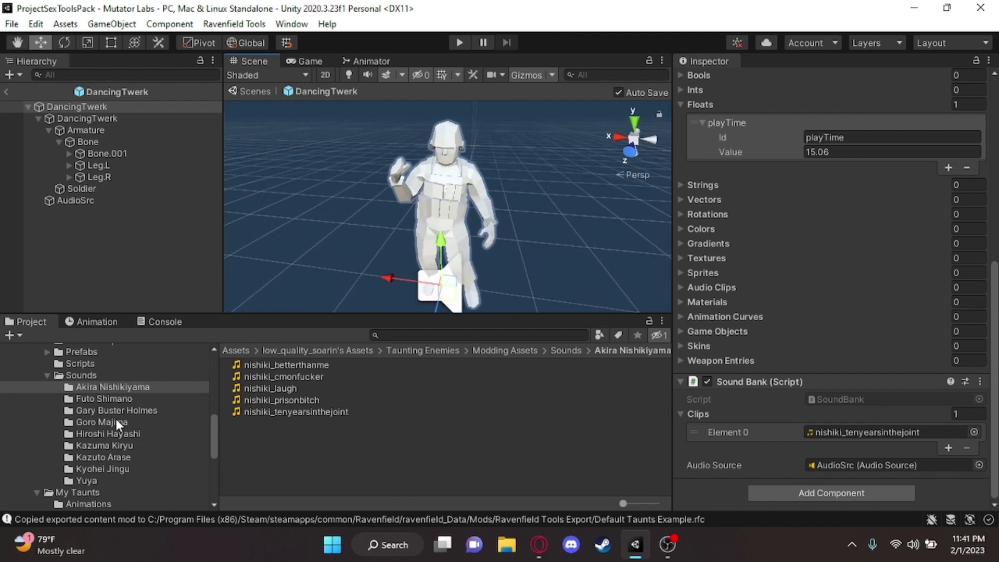
Collapse the Sounds and Modding Assets folders in the project tree and the child DancingTwerk object in the hierarchy
click(46, 375)
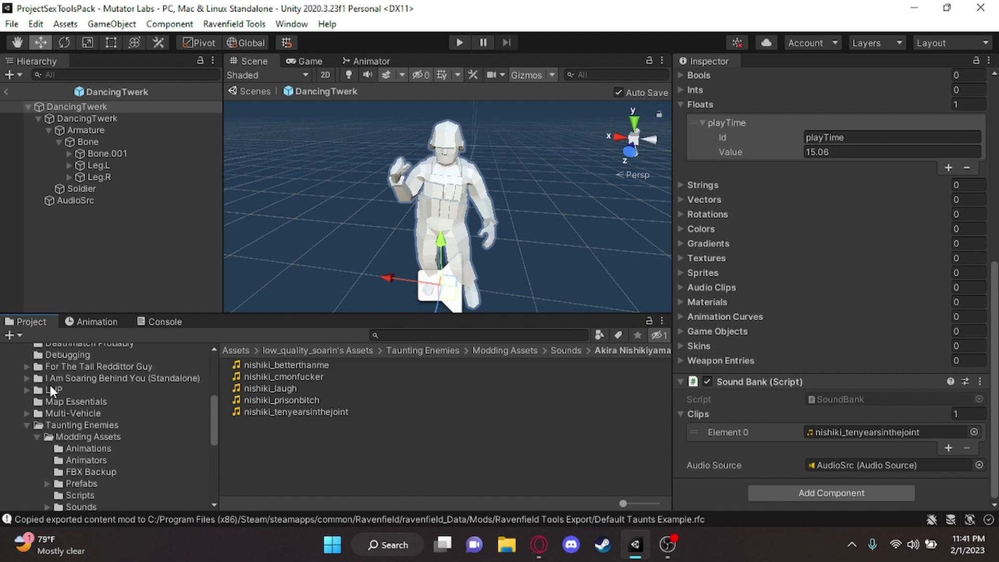
click(38, 436)
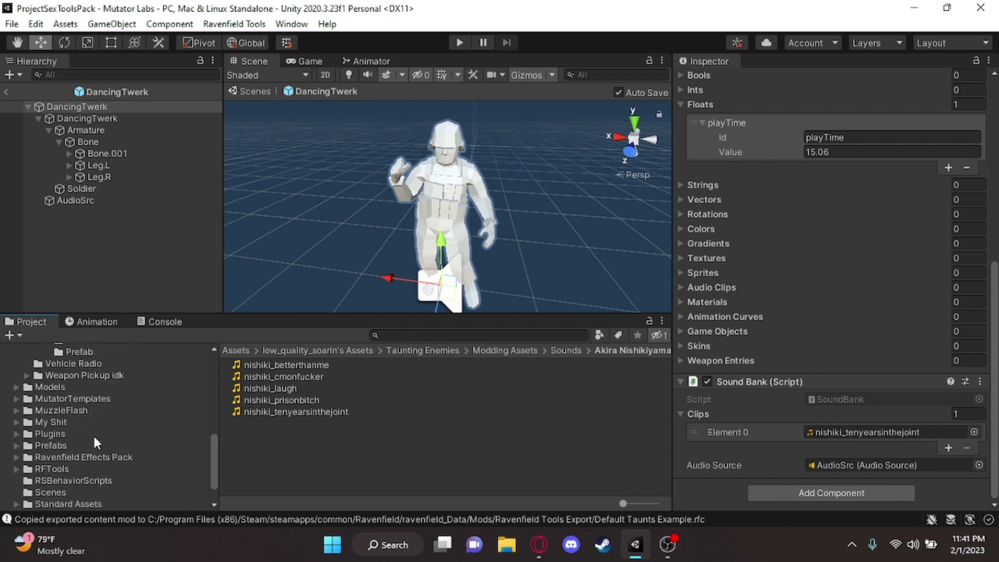
right_drag(438, 262, 546, 203)
scroll(67, 444, up, 2)
scroll(873, 244, up, 6)
scroll(872, 243, down, 6)
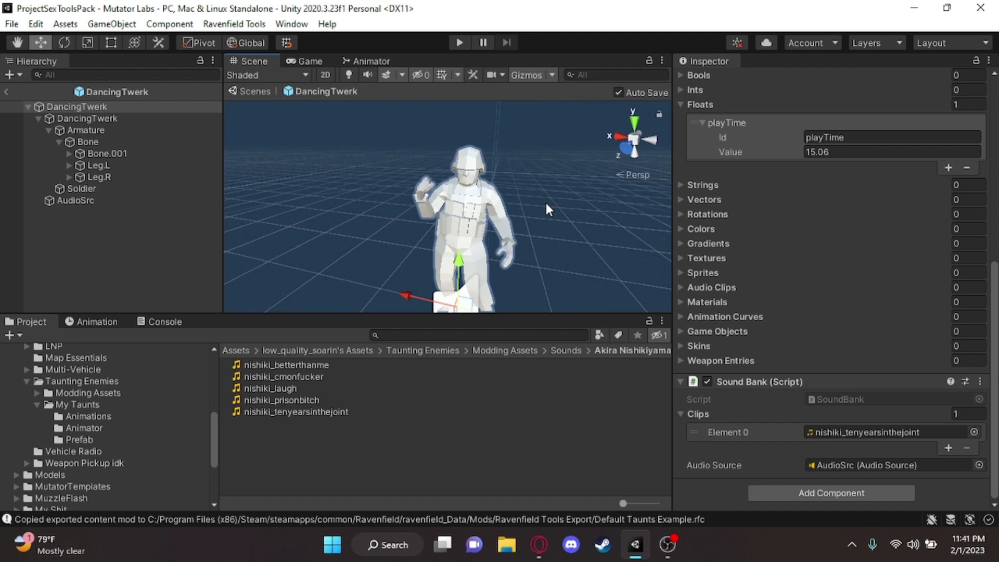
click(38, 118)
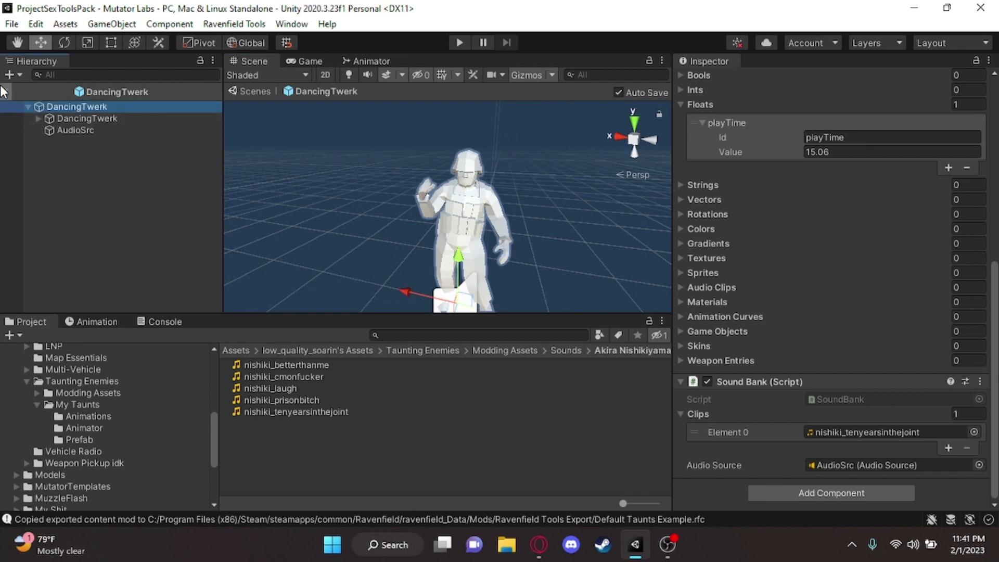
Copy the Default Taunts Example and TauntDefaultPack prefabs from Modding Assets into the My Taunts folder
click(85, 406)
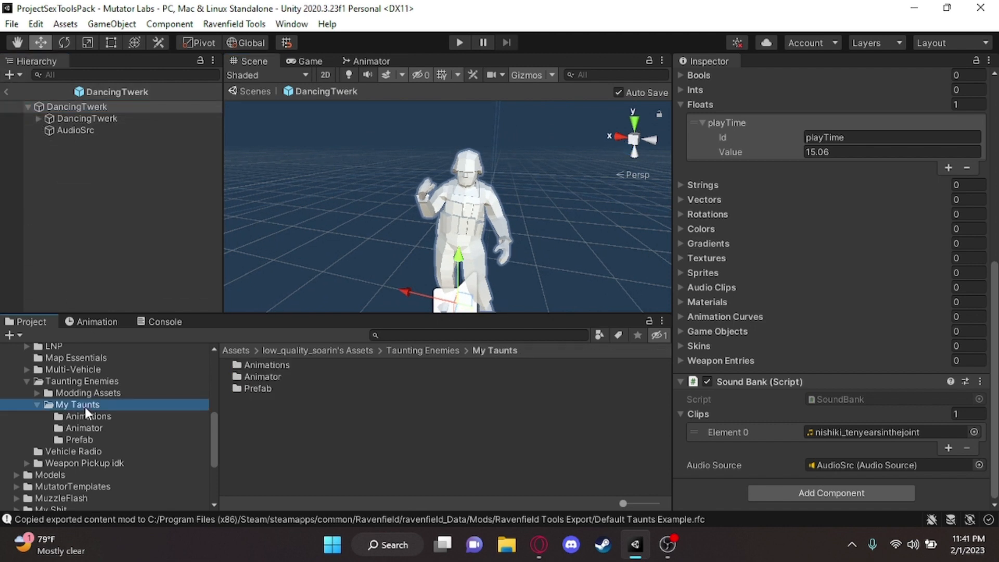
click(94, 394)
click(297, 433)
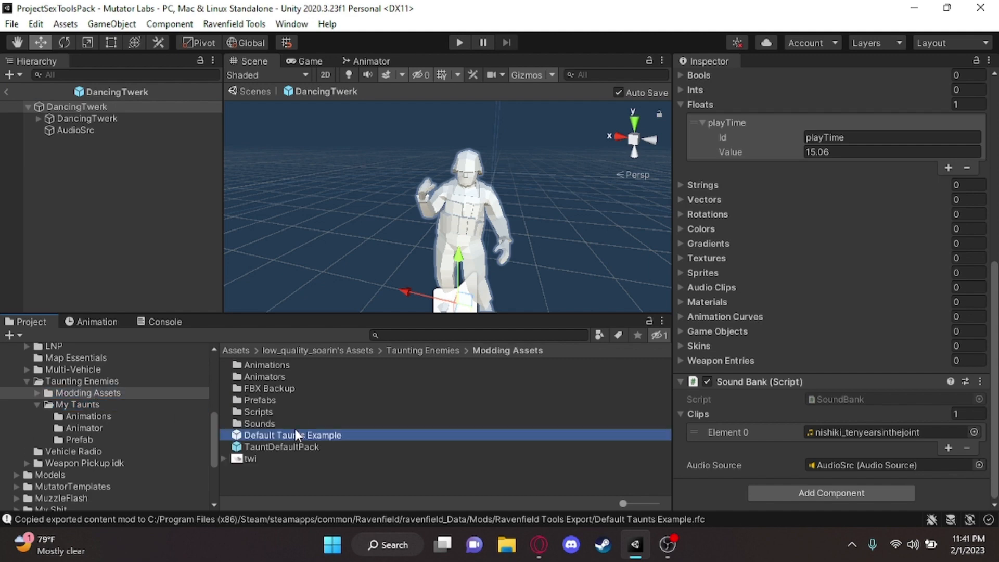
click(303, 448)
click(304, 439)
click(304, 446)
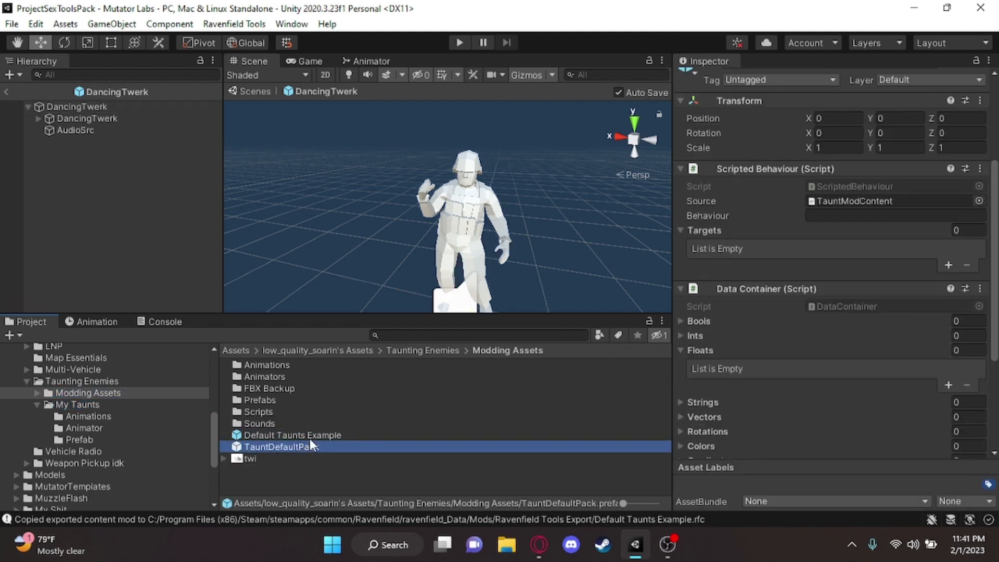
shift+click(310, 438)
drag(319, 439, 86, 407)
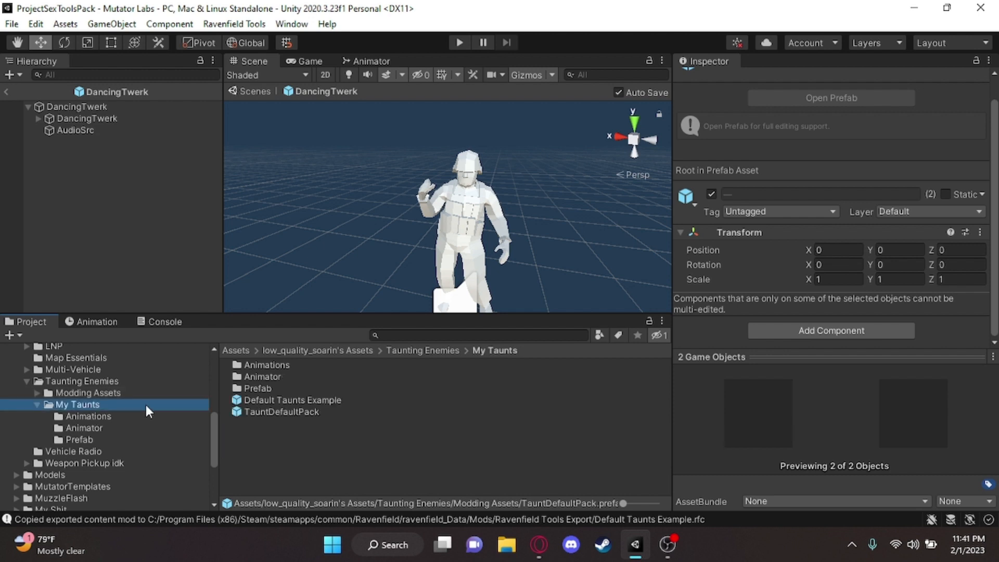
Rename the Default Taunts Example prefab in My Taunts as MyTauntMod
click(333, 402)
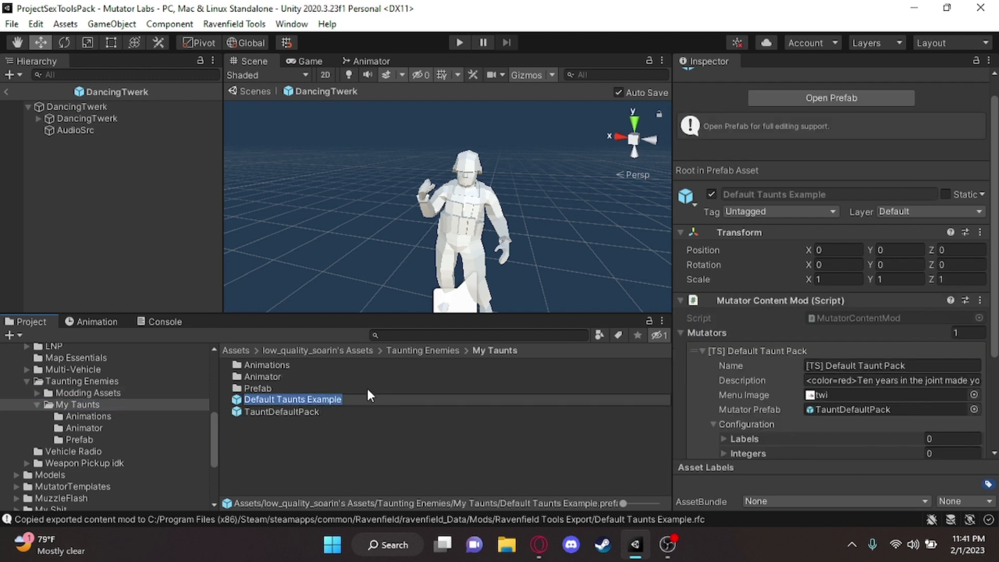
text(MyTaun)
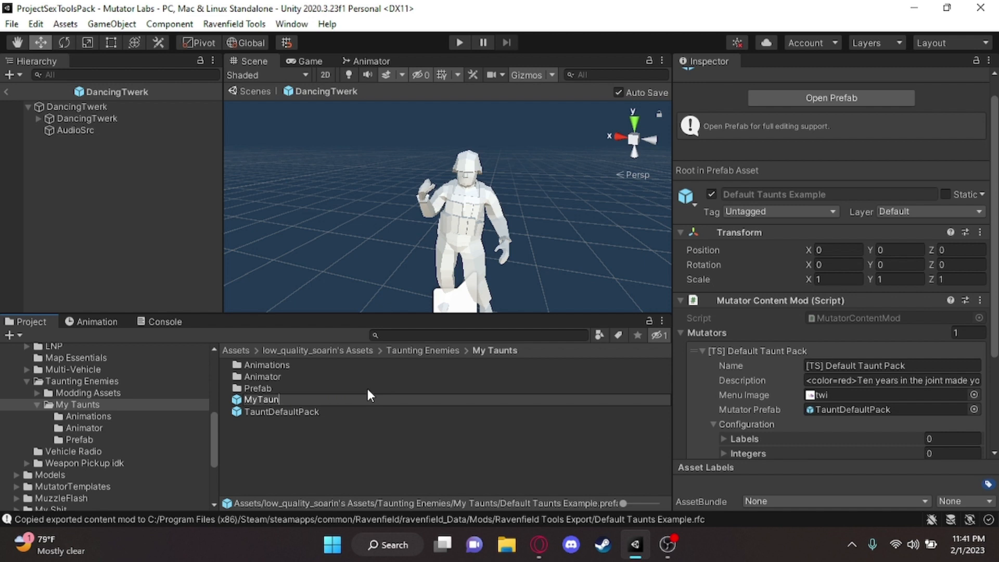
text(tMod)
key(Return)
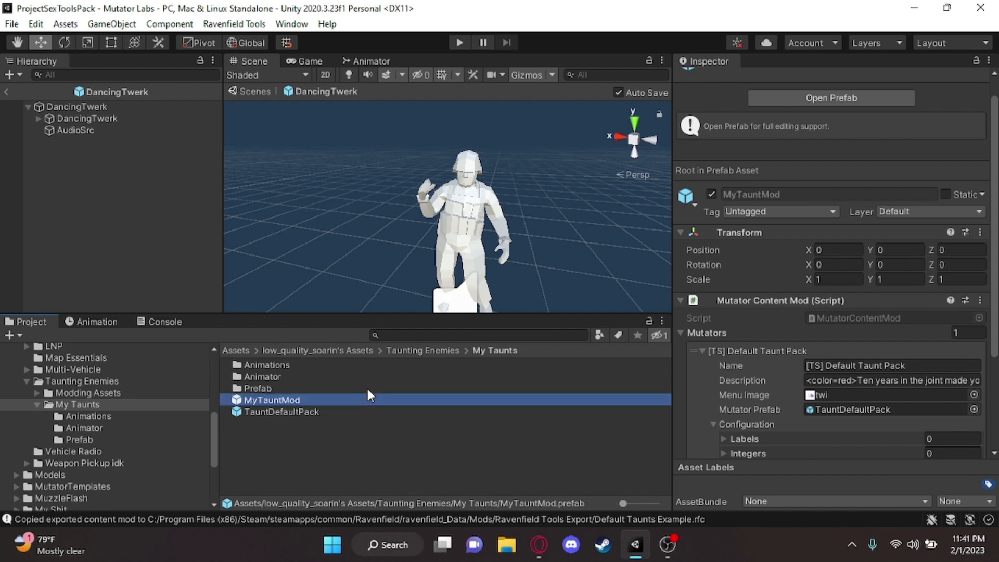
Rename the TauntDefaultPack prefab in My Taunts as MyTauntContent
click(307, 415)
click(292, 413)
text(My)
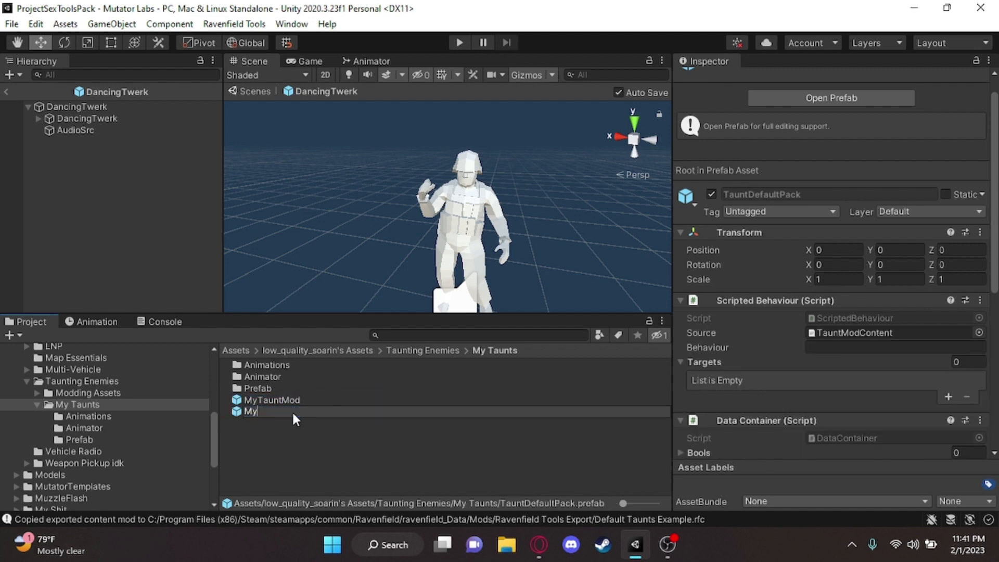
text(TauntContent)
key(Return)
Collapse Floats and expand the Game Objects list in MyTauntContent's Data Container
scroll(884, 297, down, 6)
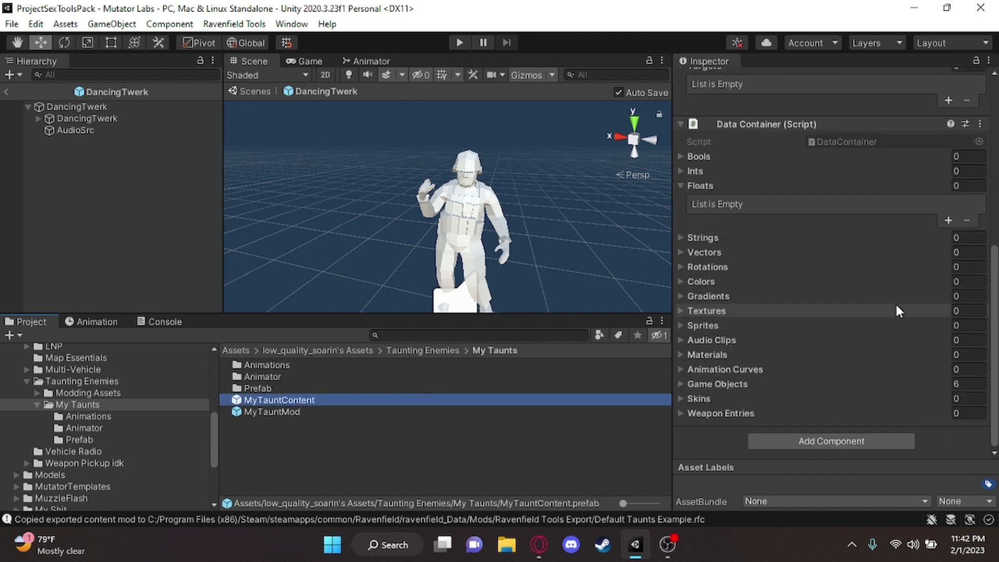
click(767, 185)
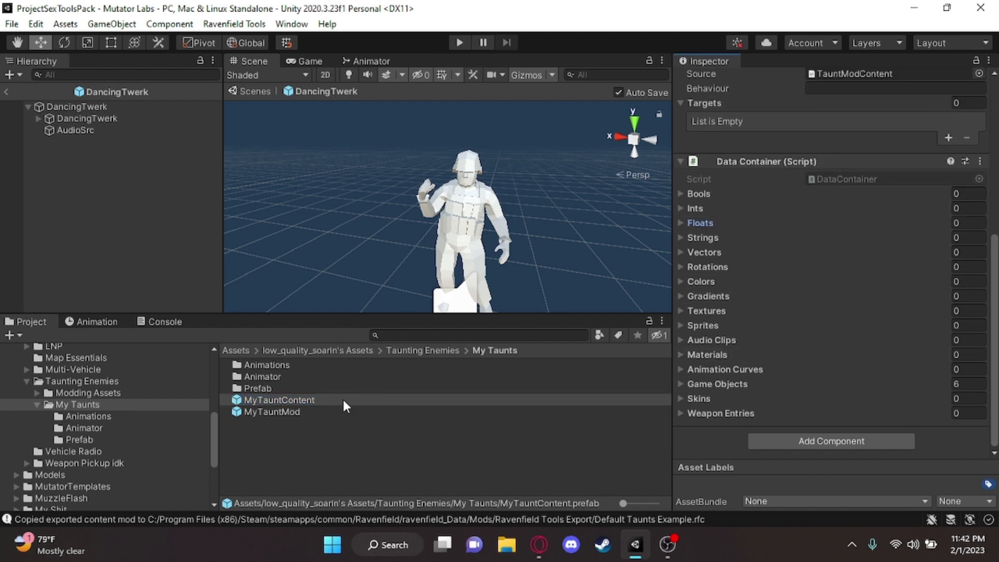
scroll(810, 259, up, 2)
scroll(822, 236, down, 1)
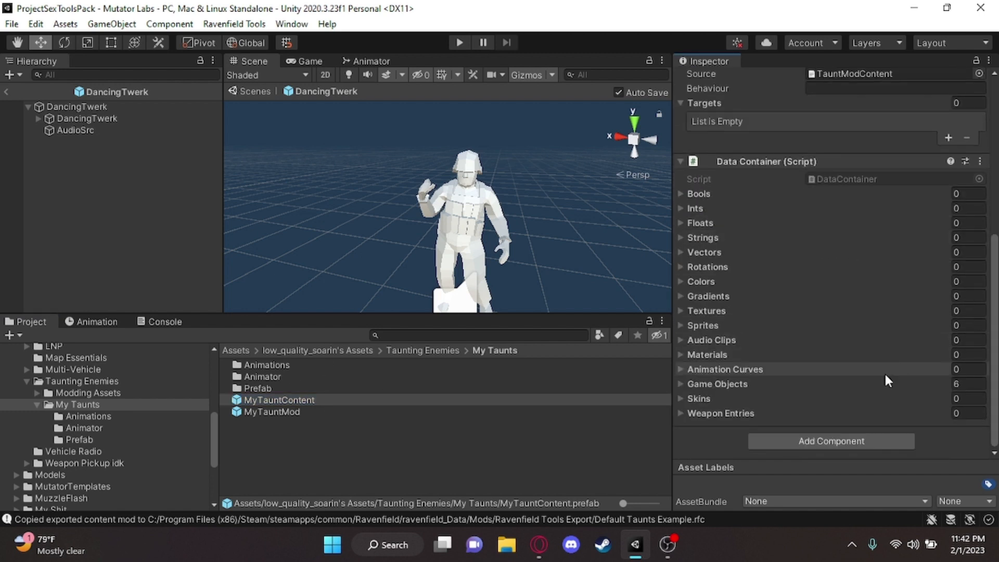
click(891, 388)
scroll(884, 353, down, 5)
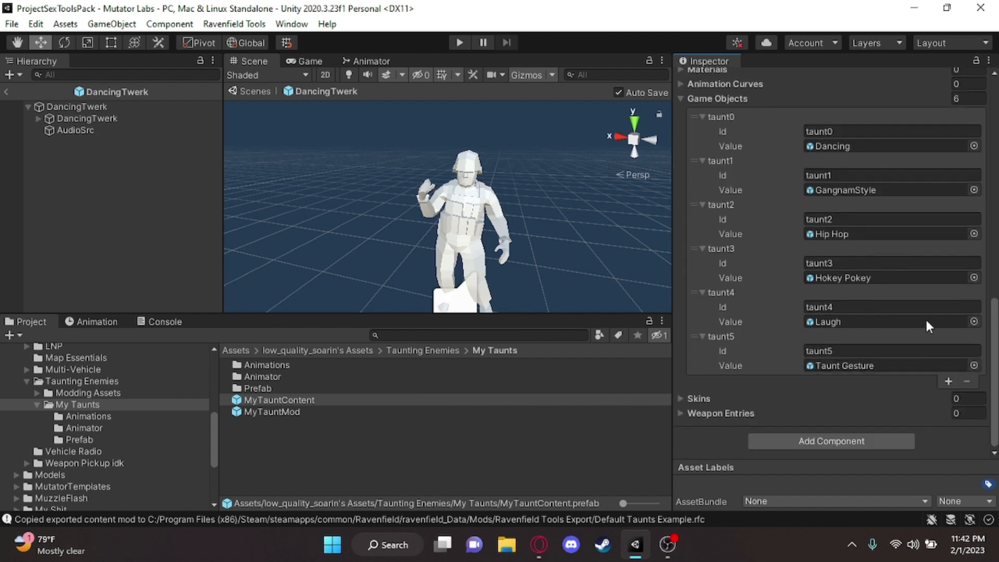
Assign the DancingTwerk prefab from the My Taunts Prefab folder as the value of taunt0
scroll(942, 234, up, 3)
scroll(956, 177, down, 5)
scroll(788, 306, up, 5)
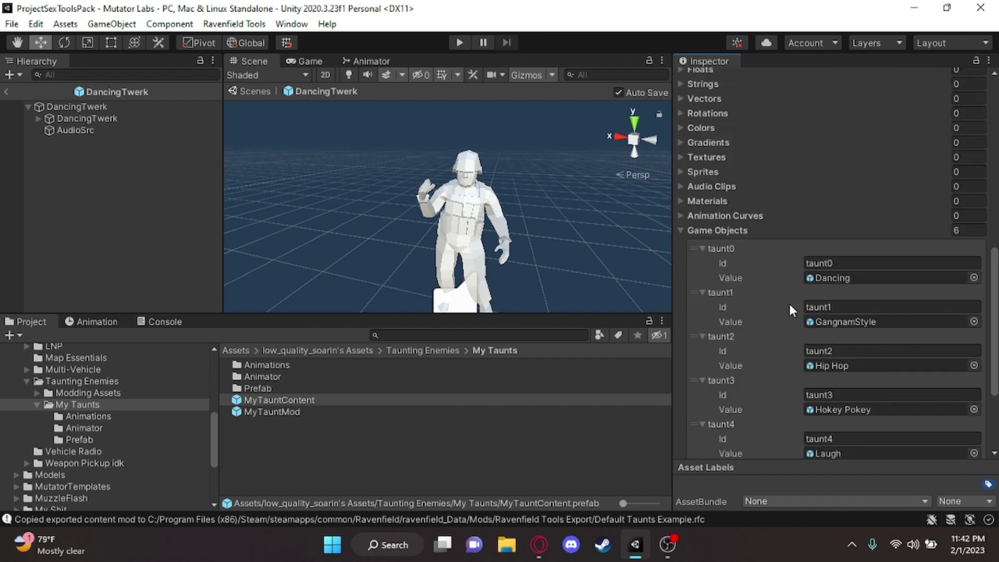
scroll(885, 245, down, 4)
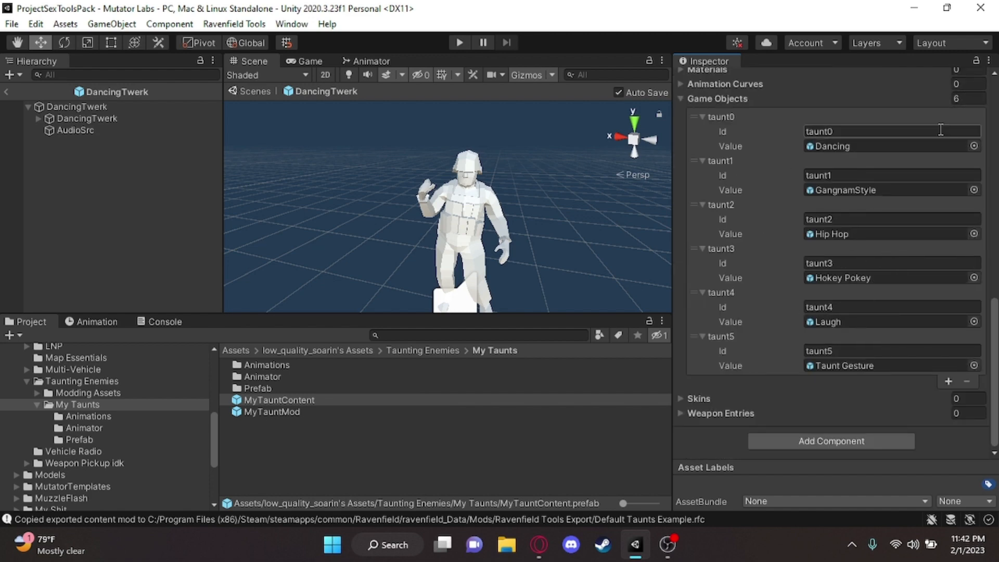
click(79, 440)
drag(298, 369, 916, 147)
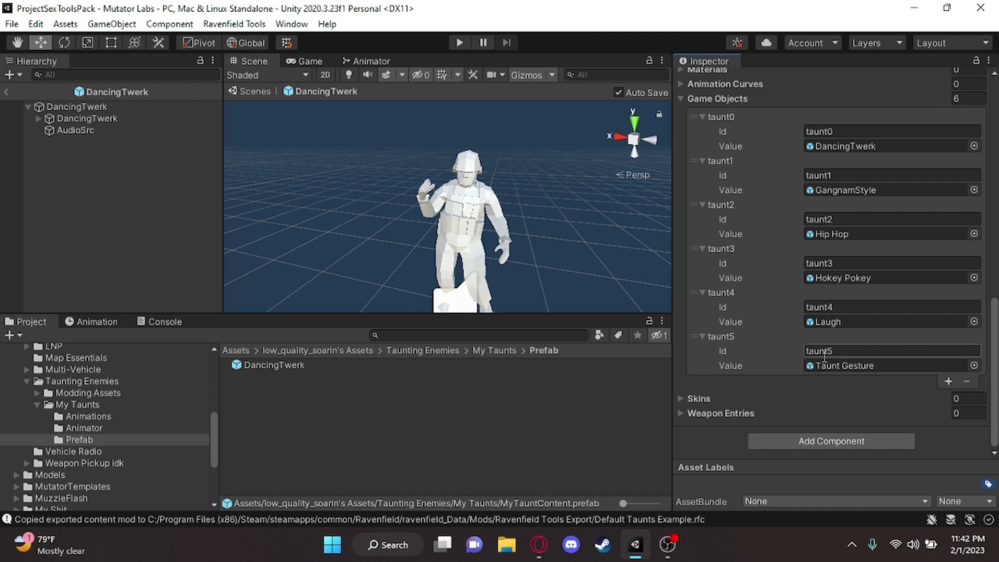
Set the Game Objects list size to 10 and look through the added taunt entries
click(975, 103)
text(10)
key(Return)
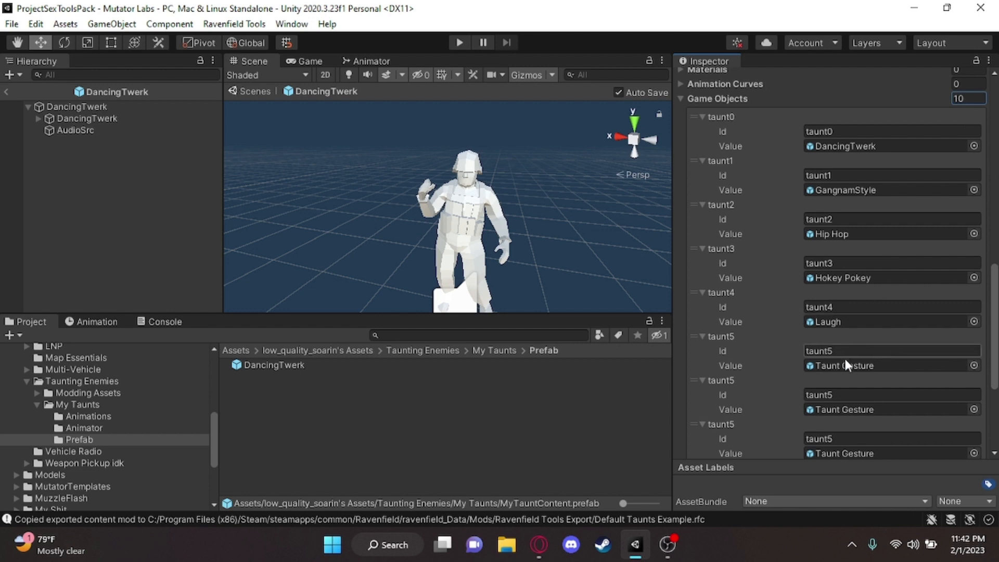
scroll(855, 344, down, 4)
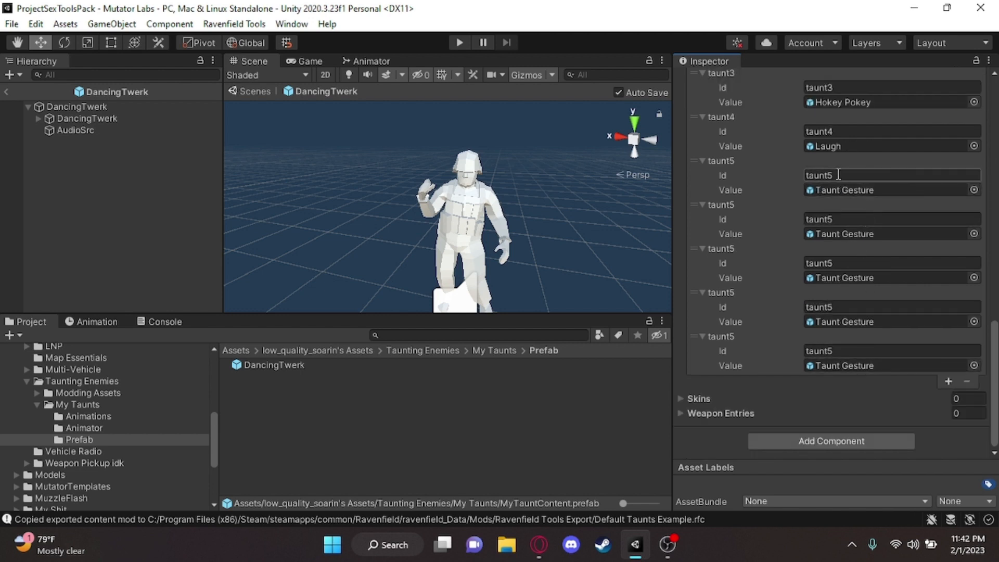
scroll(864, 167, up, 8)
scroll(895, 328, down, 5)
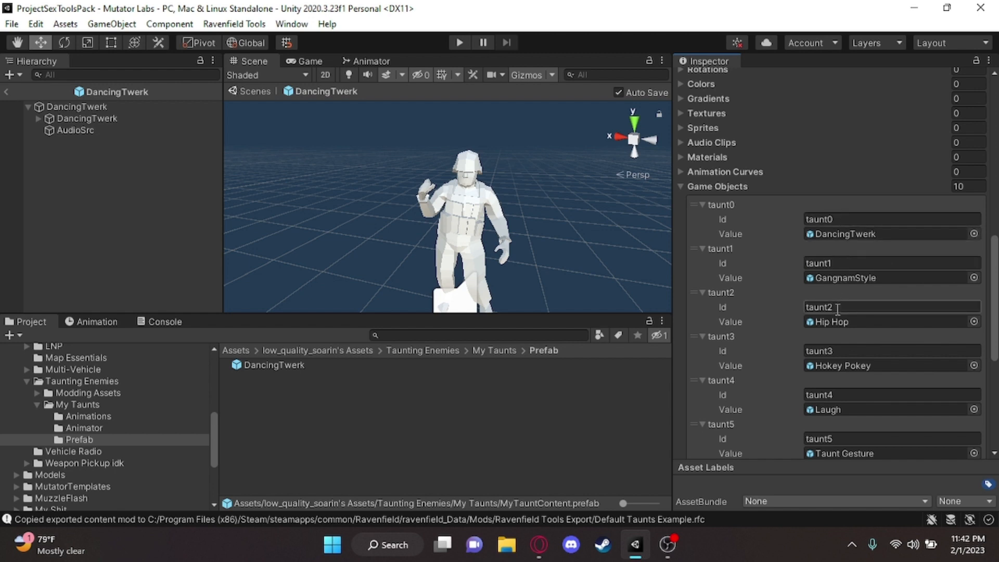
scroll(843, 333, down, 3)
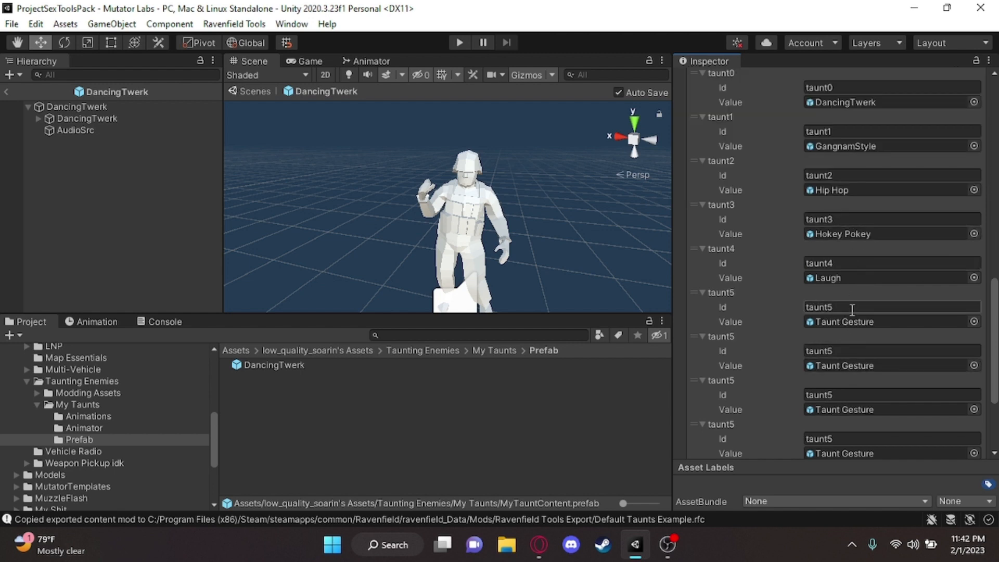
scroll(850, 401, down, 3)
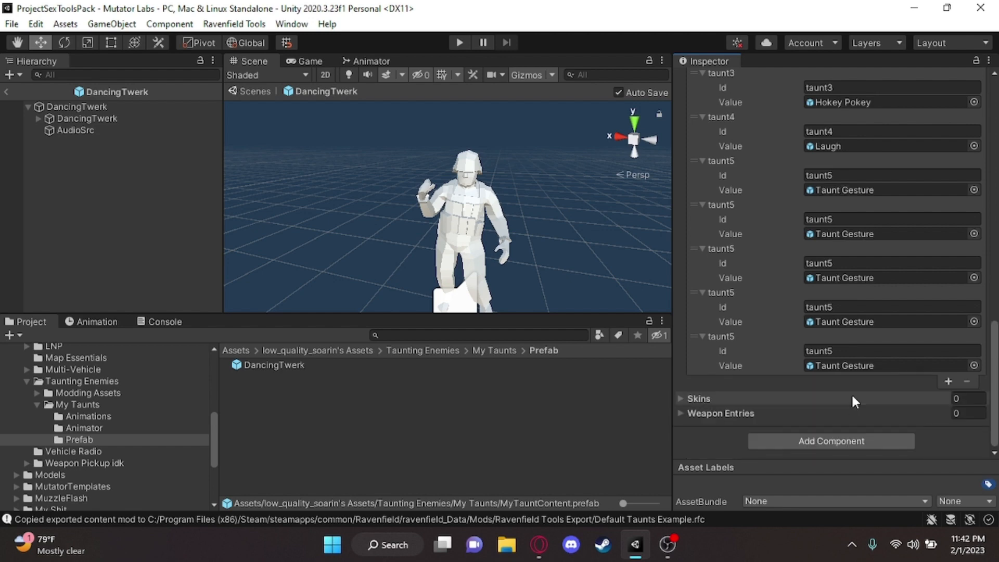
scroll(849, 354, up, 15)
scroll(957, 369, down, 5)
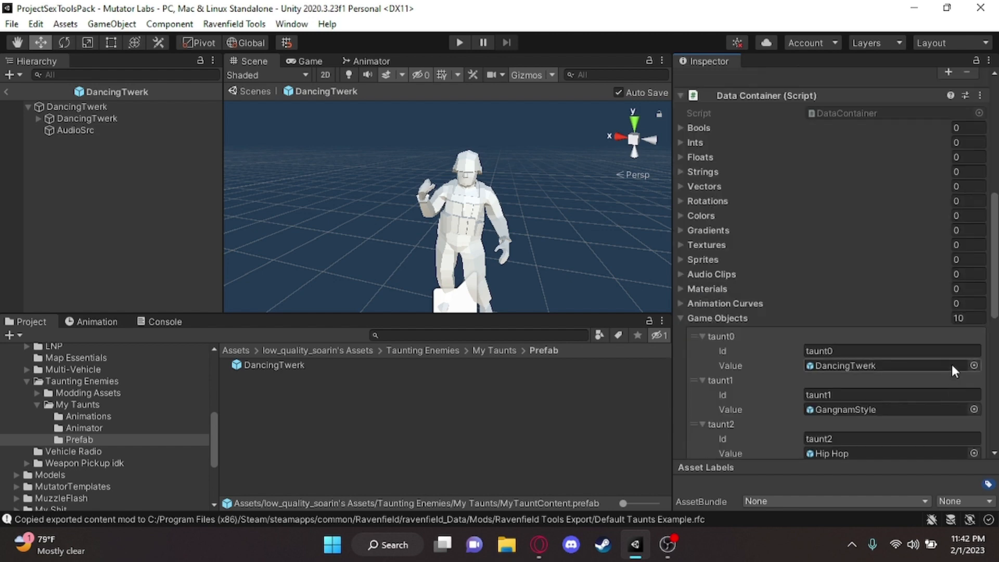
Set the Game Objects list size to 1, keeping only the taunt0 entry
click(968, 318)
text(1)
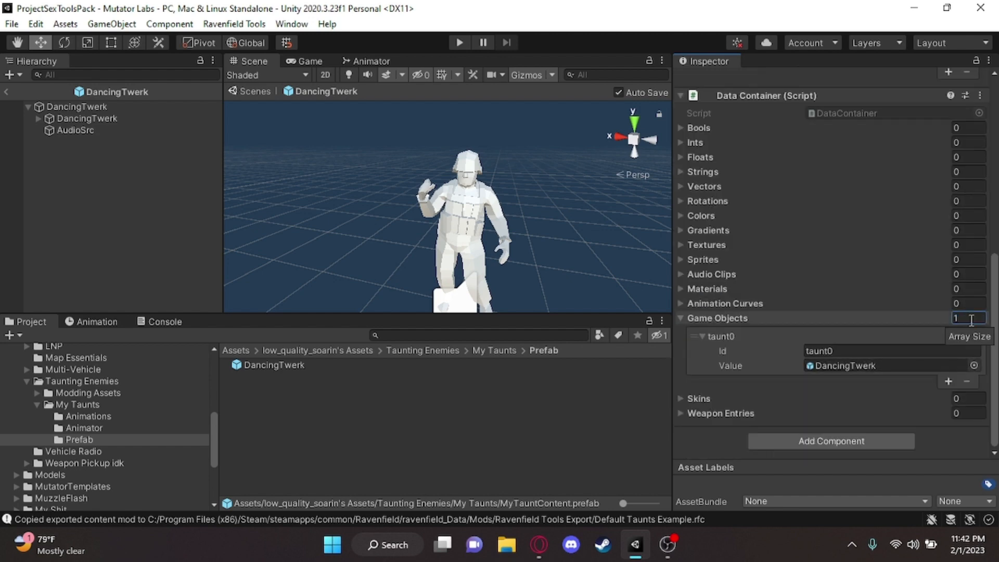
alt+drag(536, 219, 390, 230)
scroll(406, 237, up, 2)
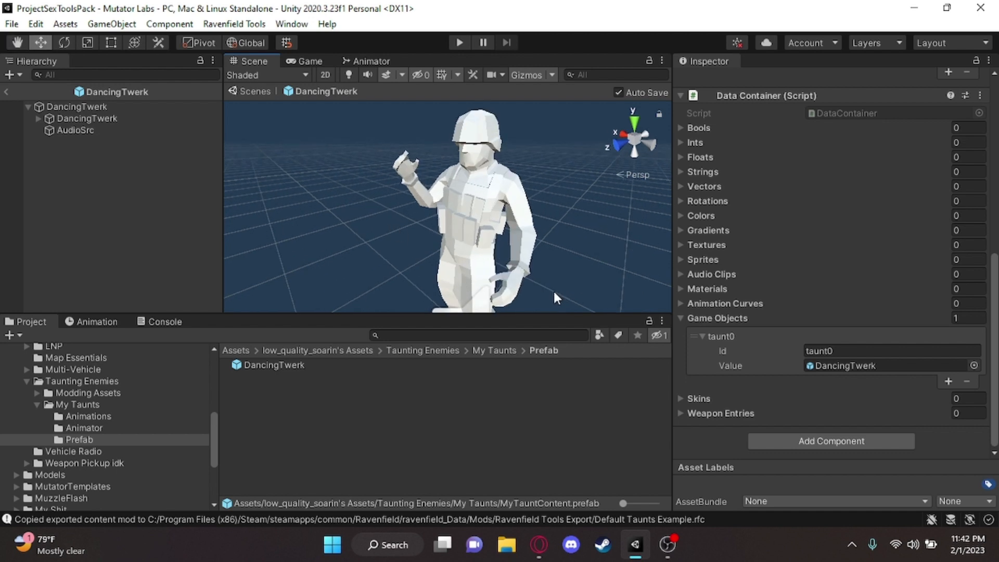
Select MyTauntMod in the My Taunts folder and set its mutator's Name to My Taunt Mod
click(80, 413)
click(80, 404)
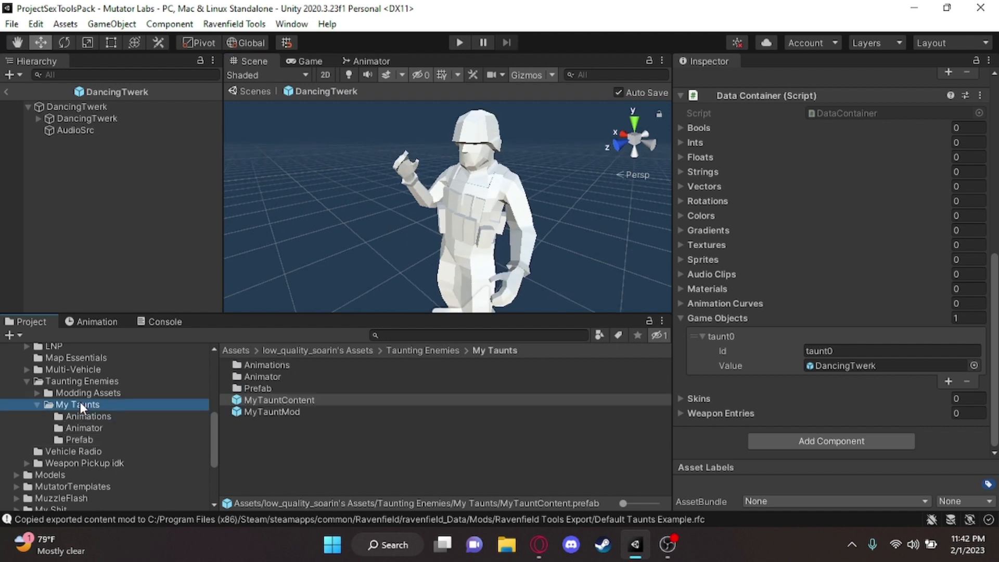
click(345, 412)
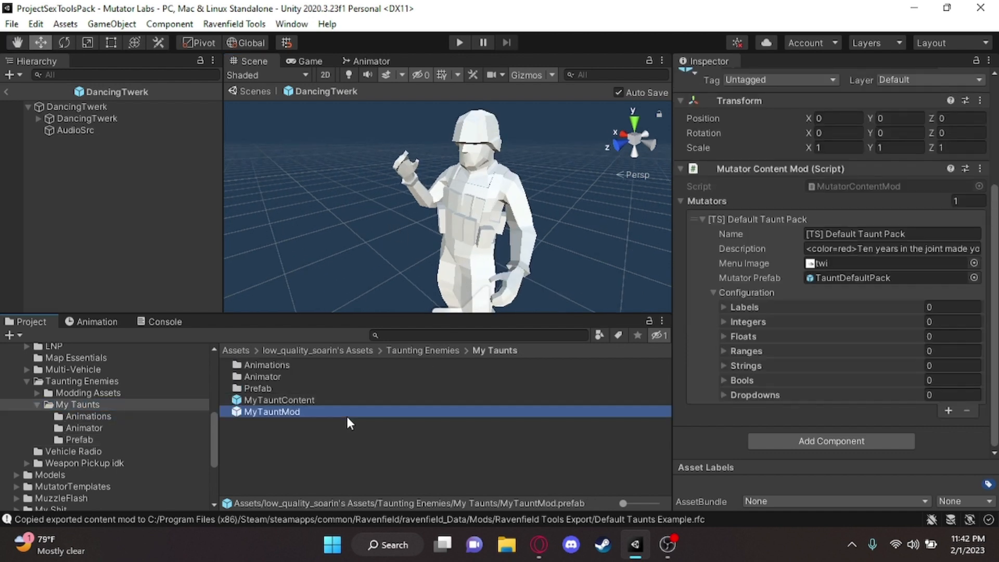
click(895, 234)
text(My Taun)
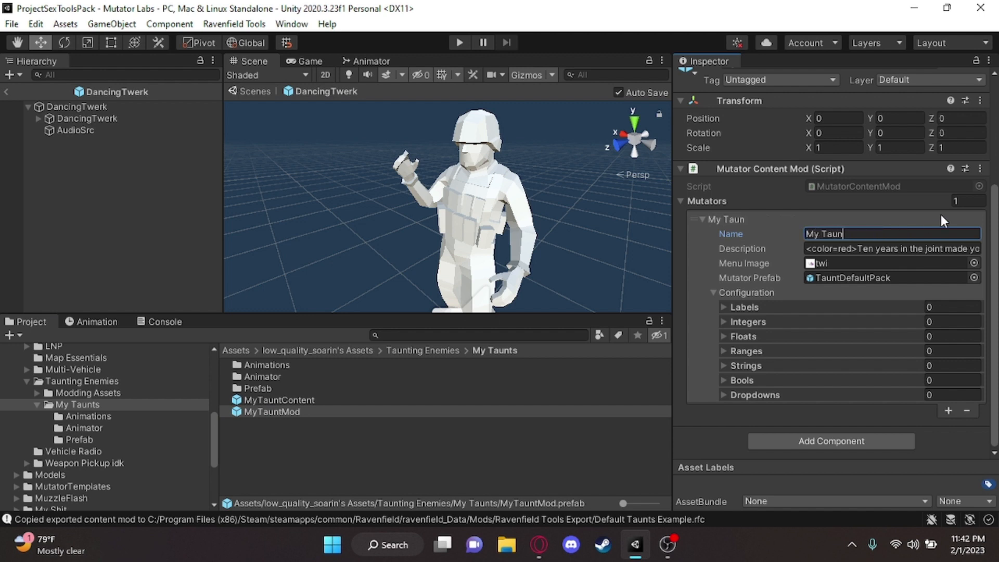
text(t Mod)
Set the mutator's Description to "Its coollll" and assign MyTauntContent as its Mutator Prefab
click(923, 253)
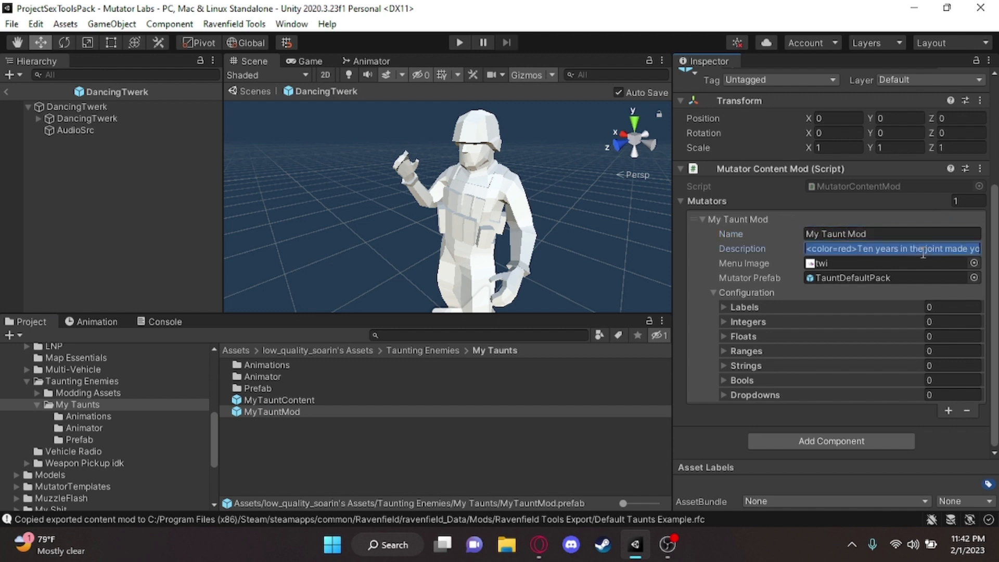
text(Its co)
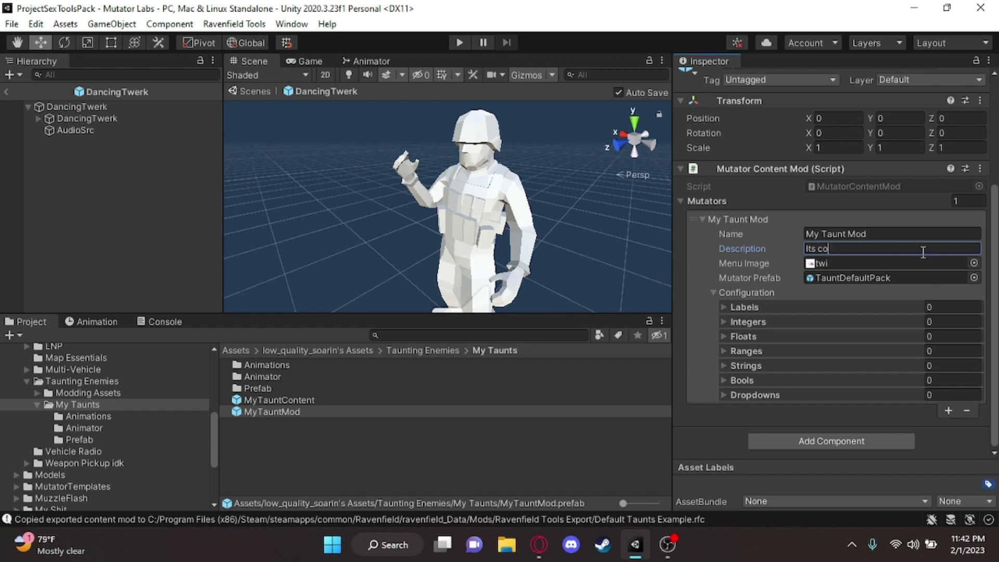
text(olll)
drag(291, 400, 864, 282)
alt+drag(530, 229, 583, 219)
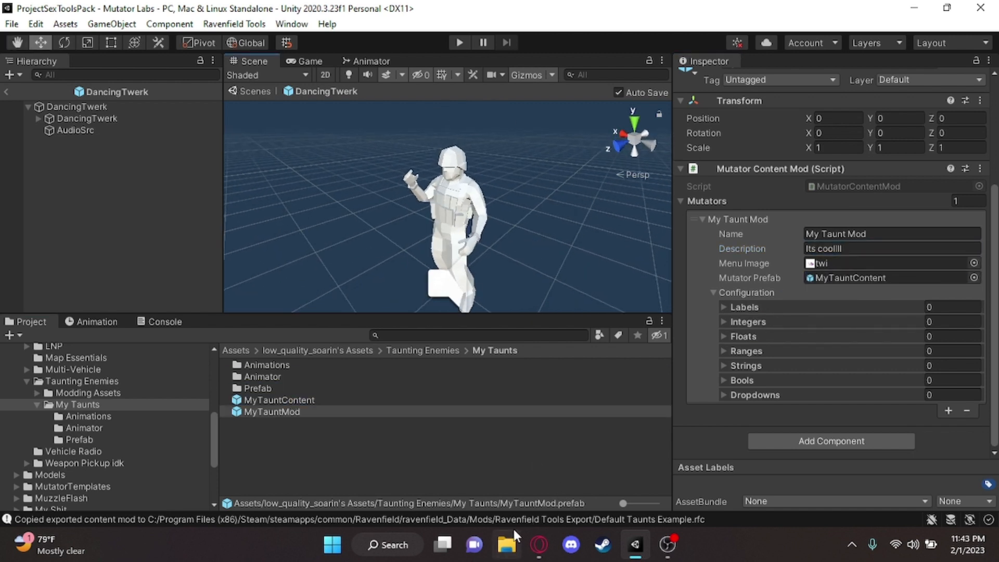
Look through the Videos folder in File Explorer, then return to Unity
click(507, 543)
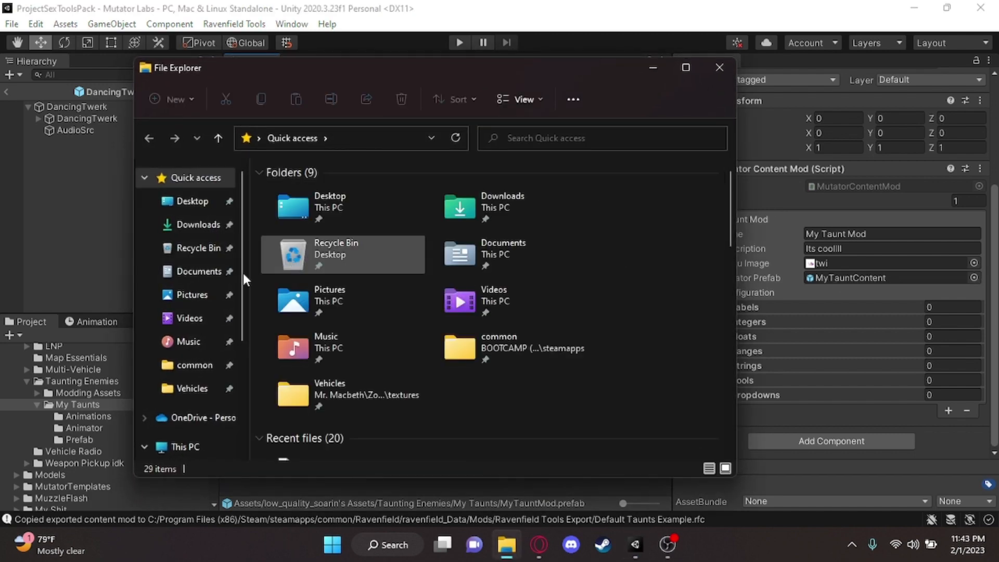
click(189, 318)
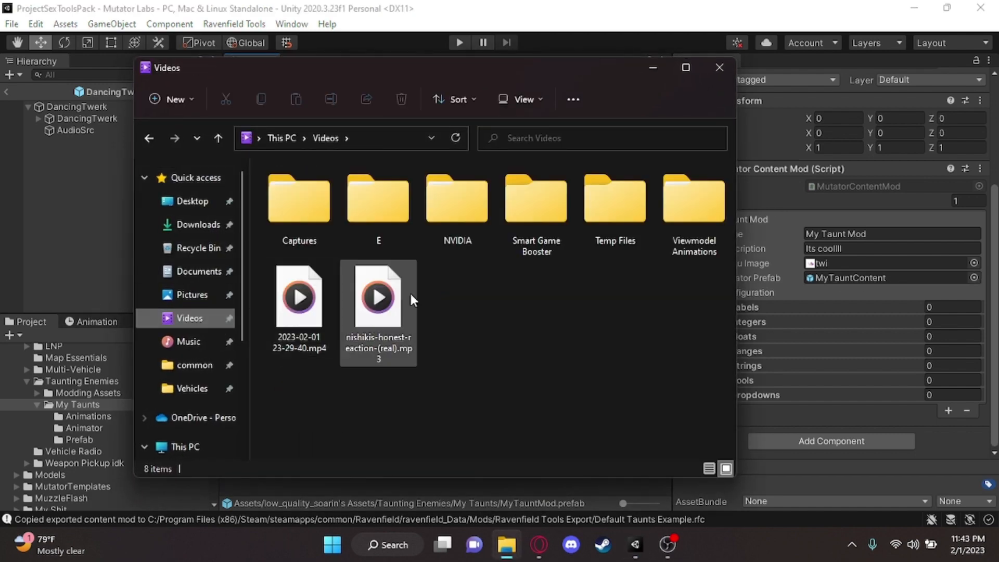
click(61, 410)
Find the Mutator Preview Thumbnail image in the Scripts folder of SudoName Assets and preview it
scroll(61, 410, down, 5)
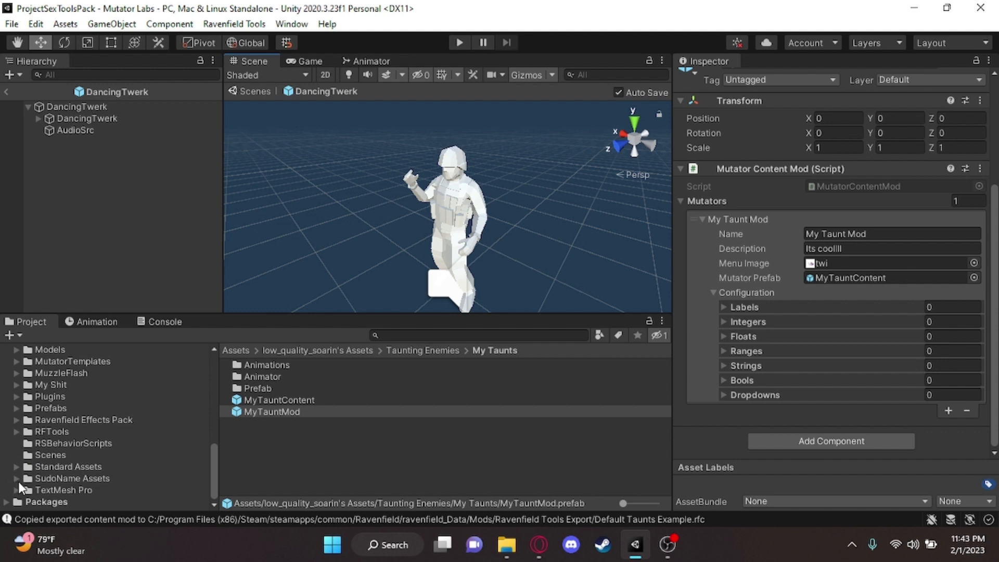
scroll(111, 451, up, 5)
scroll(111, 451, down, 5)
click(16, 479)
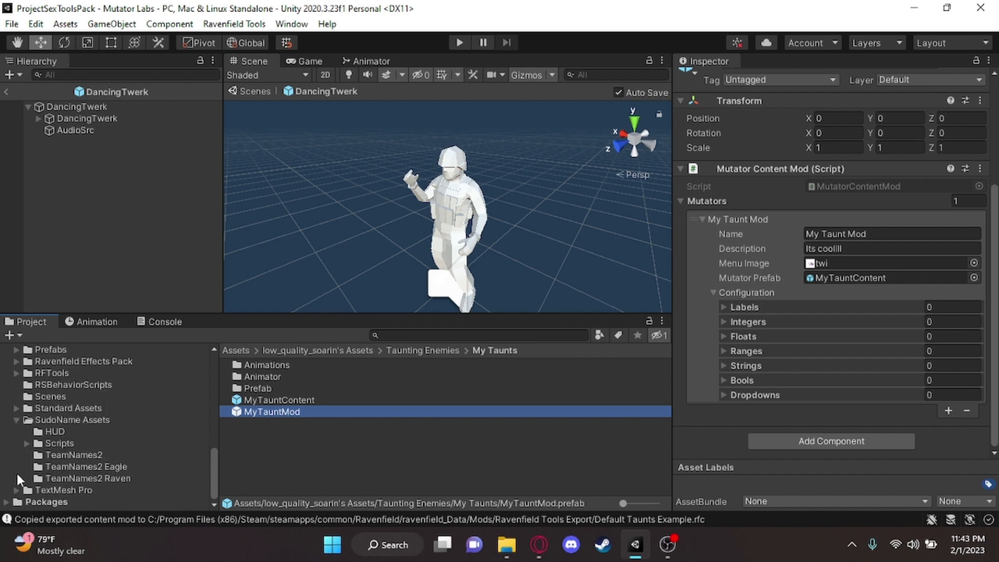
click(72, 455)
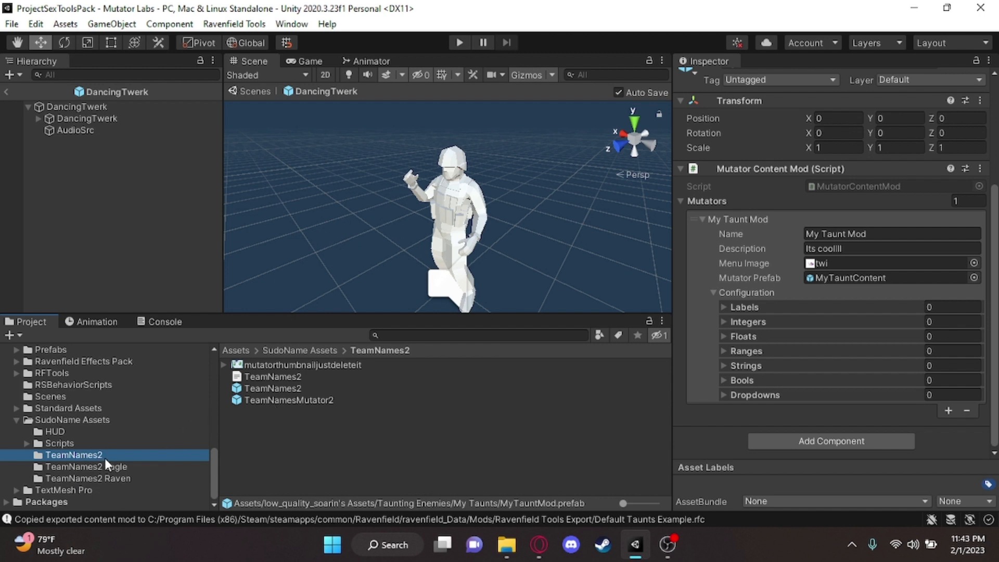
click(82, 432)
click(80, 443)
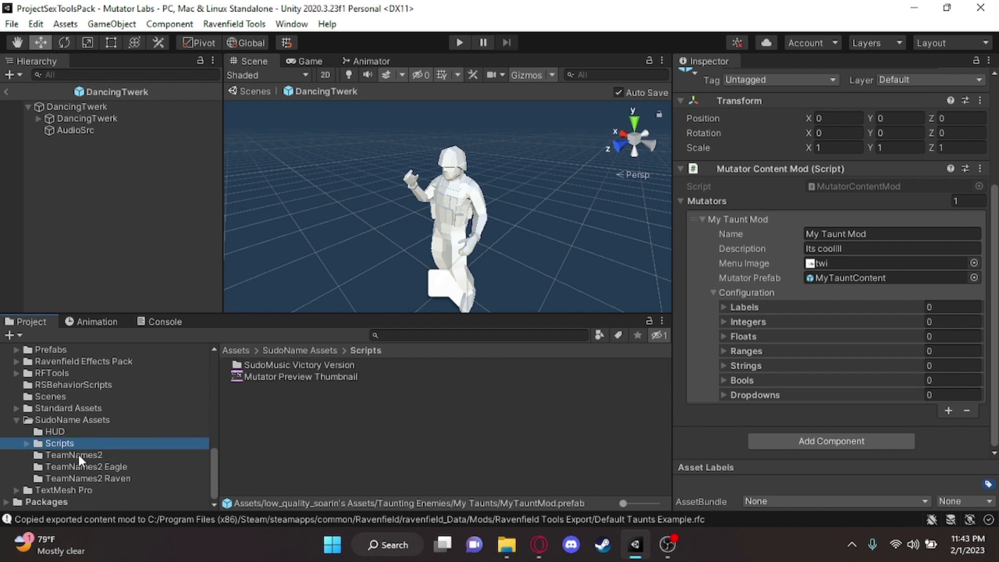
click(353, 376)
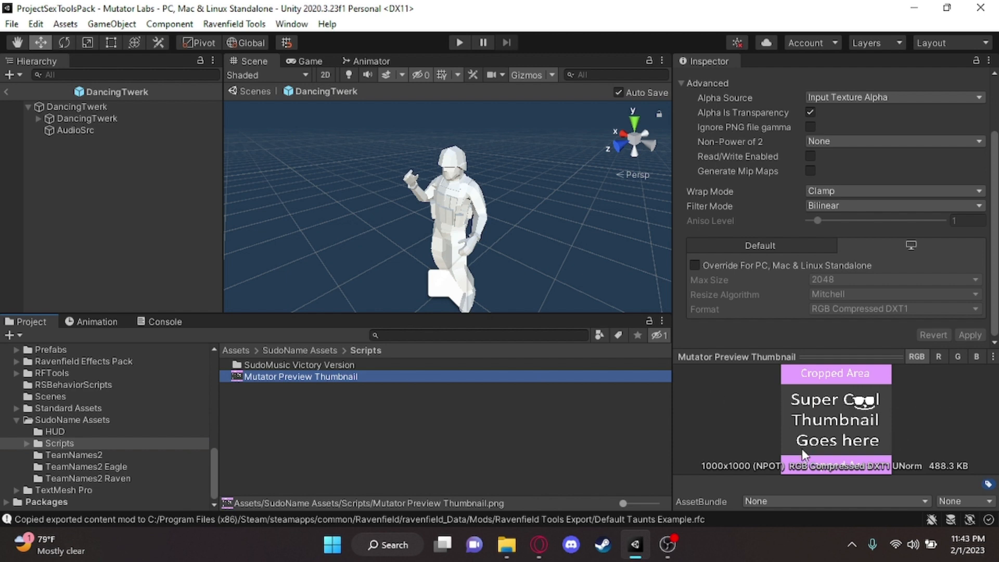
Return to the My Taunts folder and inspect the MyTauntContent prefab's components
scroll(151, 446, up, 5)
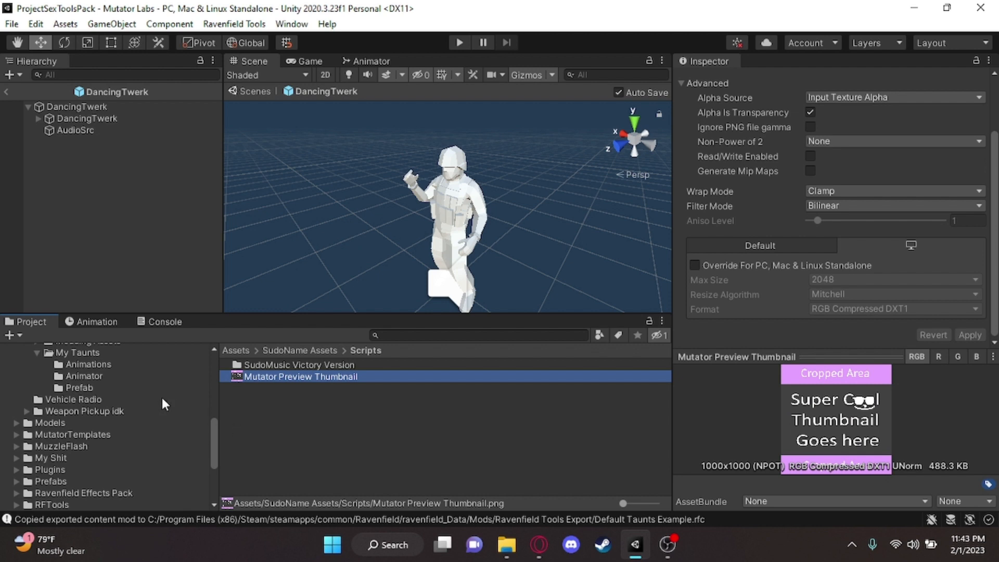
click(89, 353)
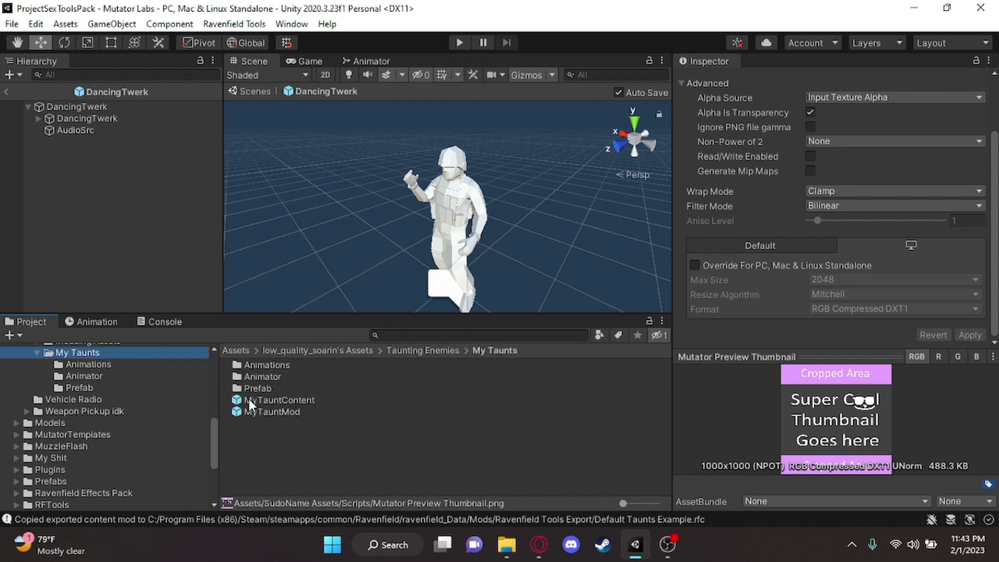
click(277, 399)
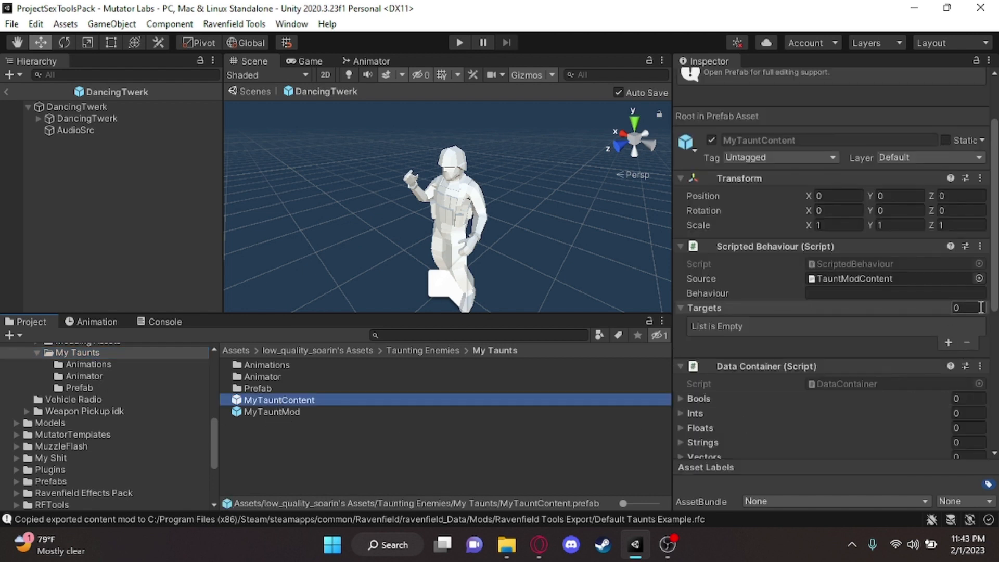
Review the MyTauntContent and MyTauntMod prefabs, and preview the Mutator Preview Thumbnail in the SudoName Assets Scripts folder
scroll(935, 313, down, 5)
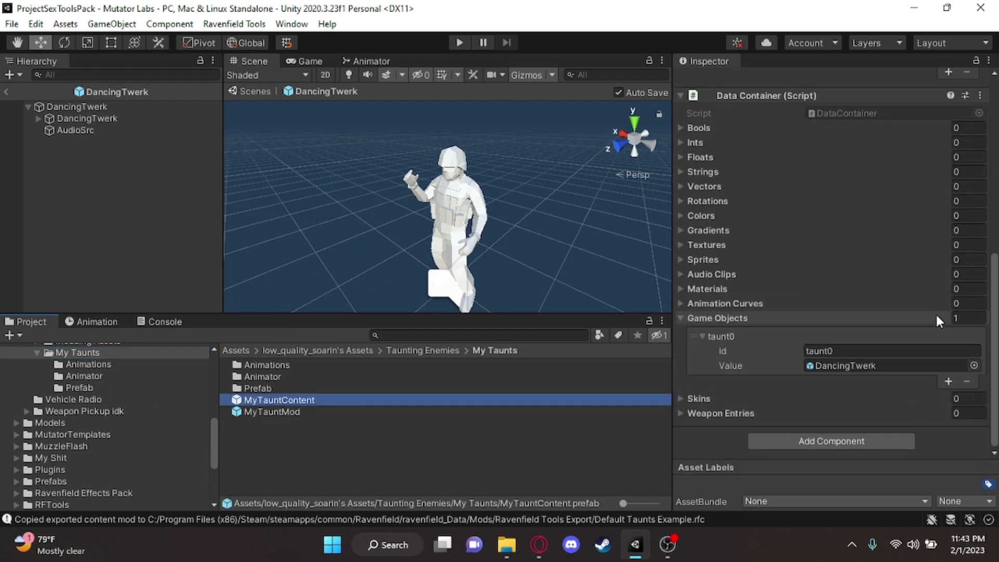
click(320, 411)
scroll(80, 443, down, 5)
click(68, 466)
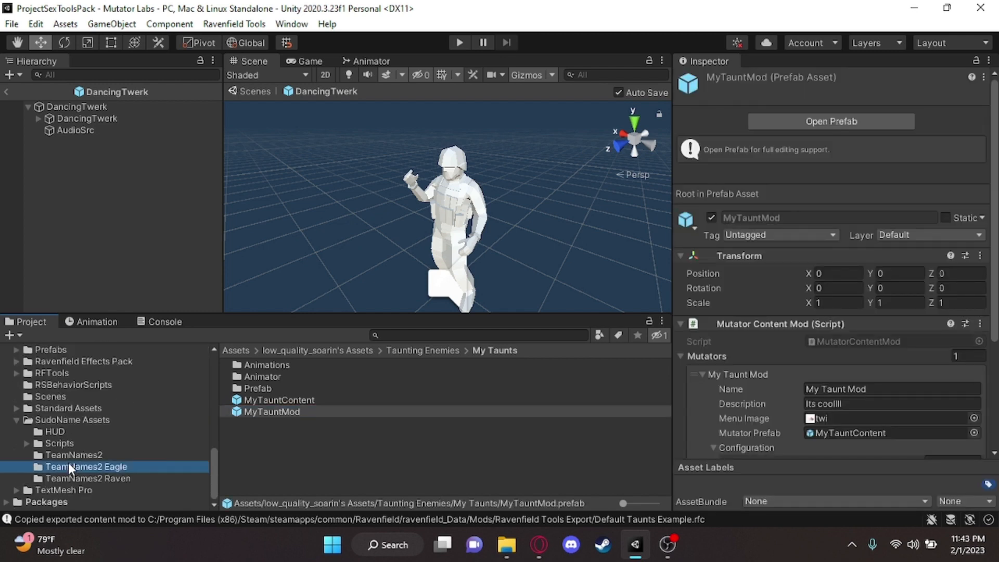
click(66, 430)
click(109, 444)
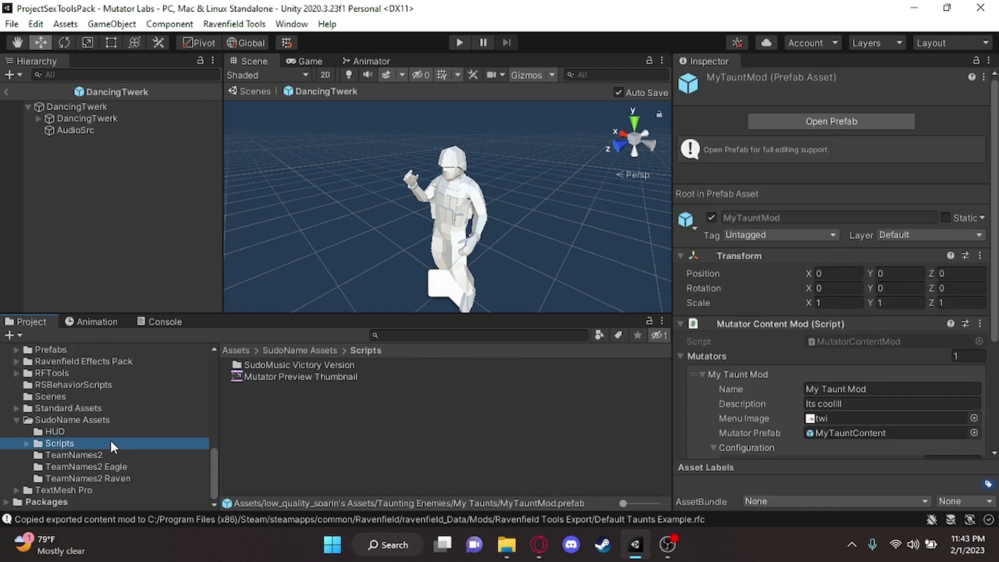
click(277, 376)
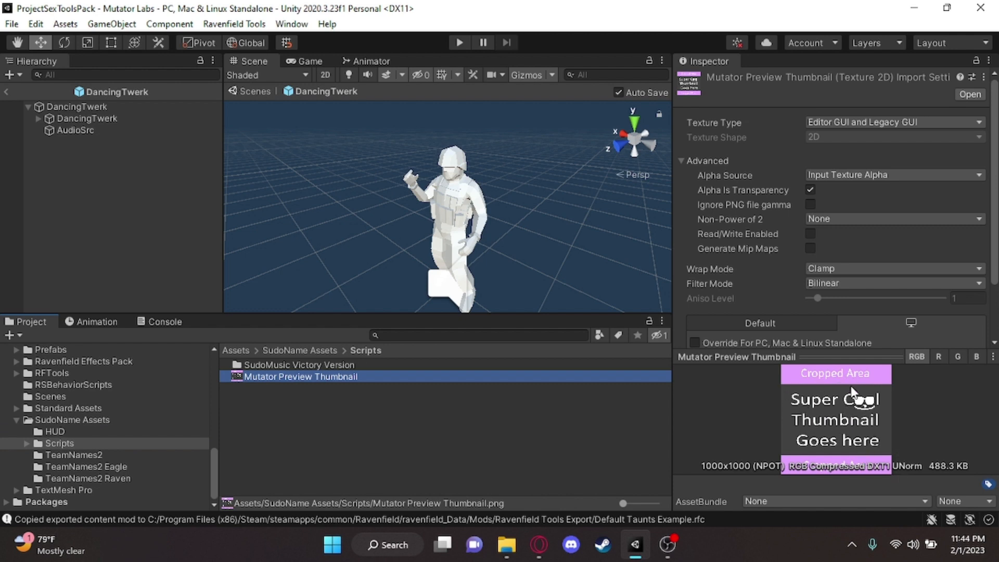
Import the image 20220821_154551-1-1.jpg from the Pictures folder in File Explorer into Unity's My Taunts folder
scroll(116, 424, up, 5)
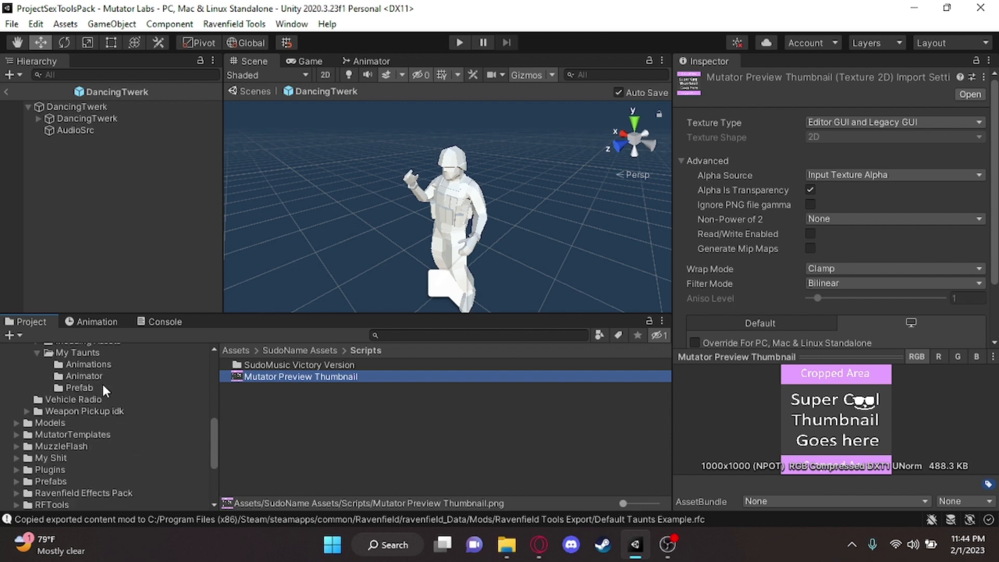
click(100, 353)
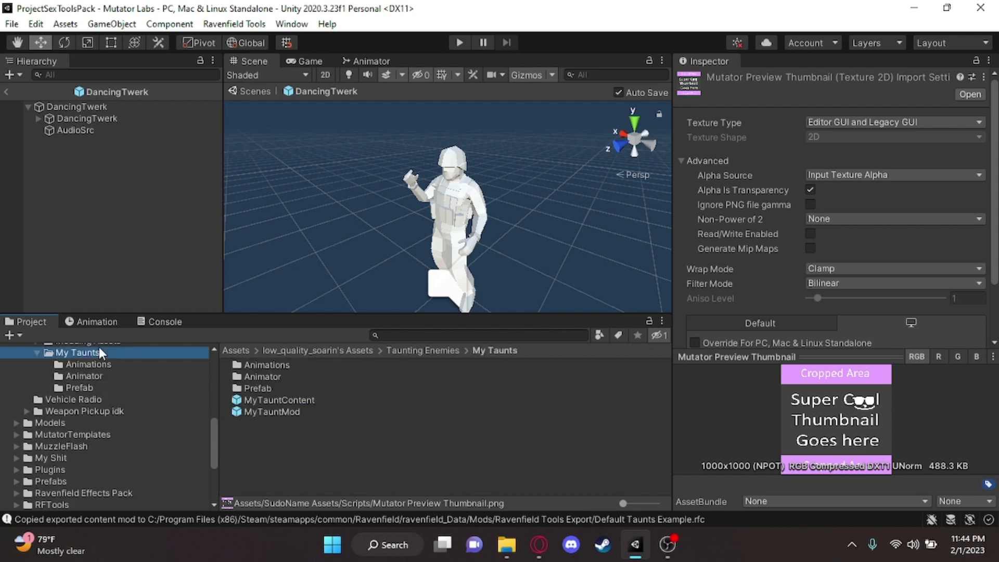
click(360, 435)
click(270, 401)
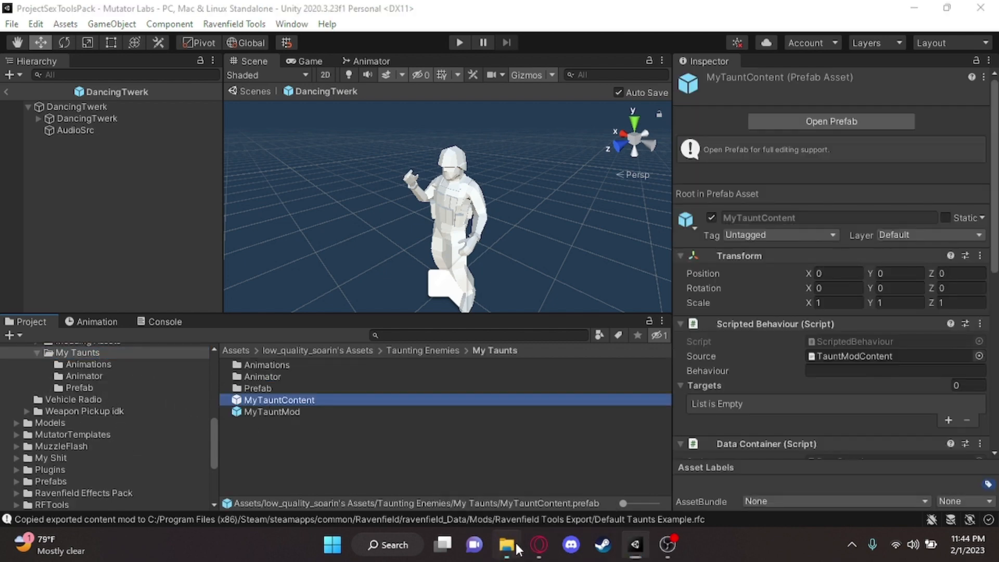
click(506, 544)
click(187, 296)
scroll(423, 289, down, 5)
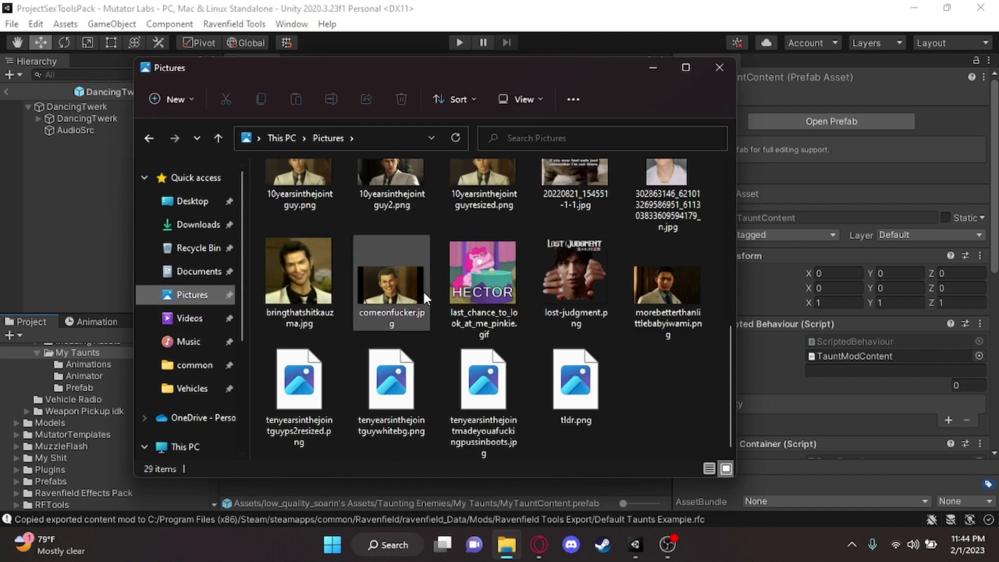
scroll(422, 289, up, 2)
scroll(672, 363, down, 1)
drag(578, 289, 538, 486)
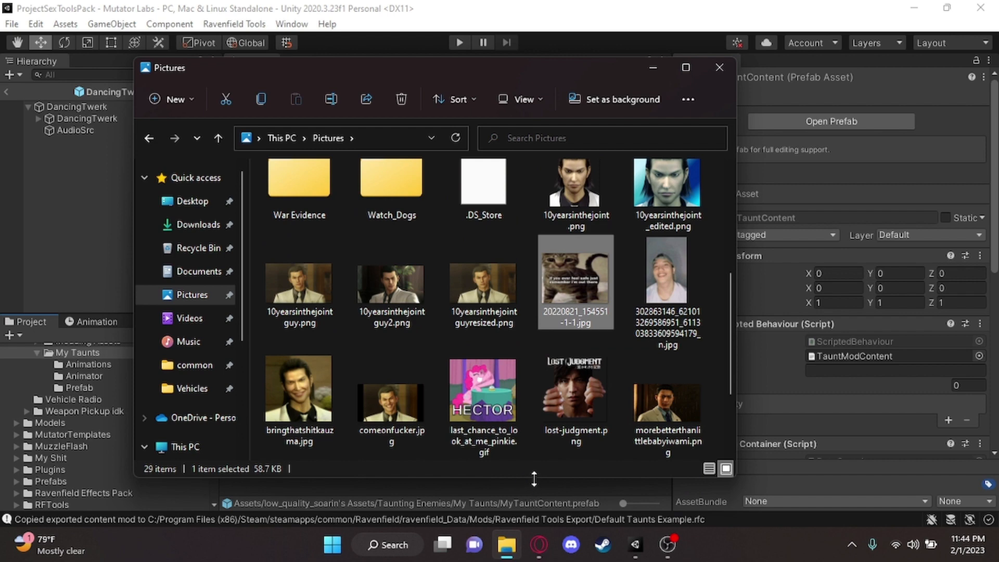
click(719, 68)
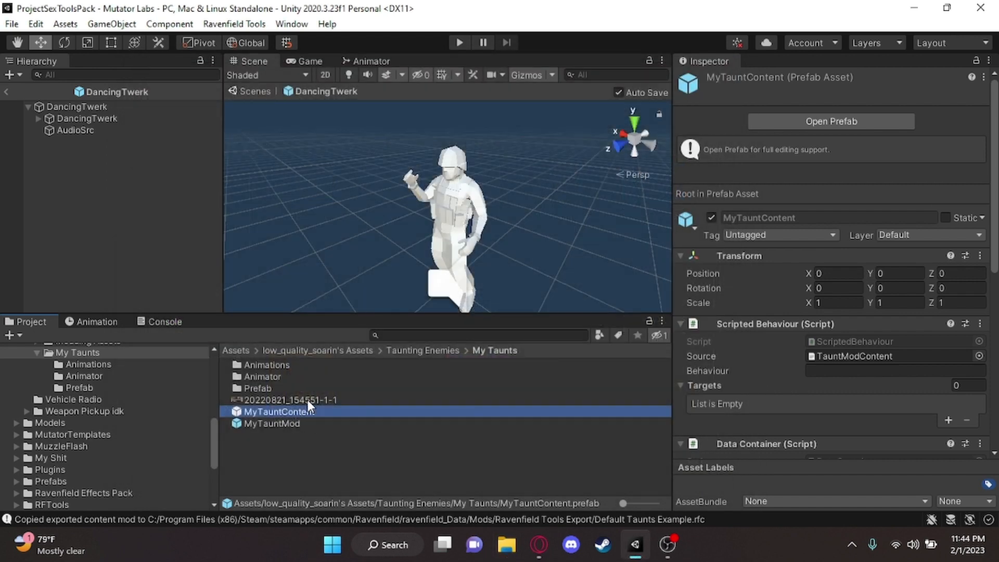
Assign the imported 20220821_154551-1-1 image as the Menu Image of MyTauntMod
click(291, 399)
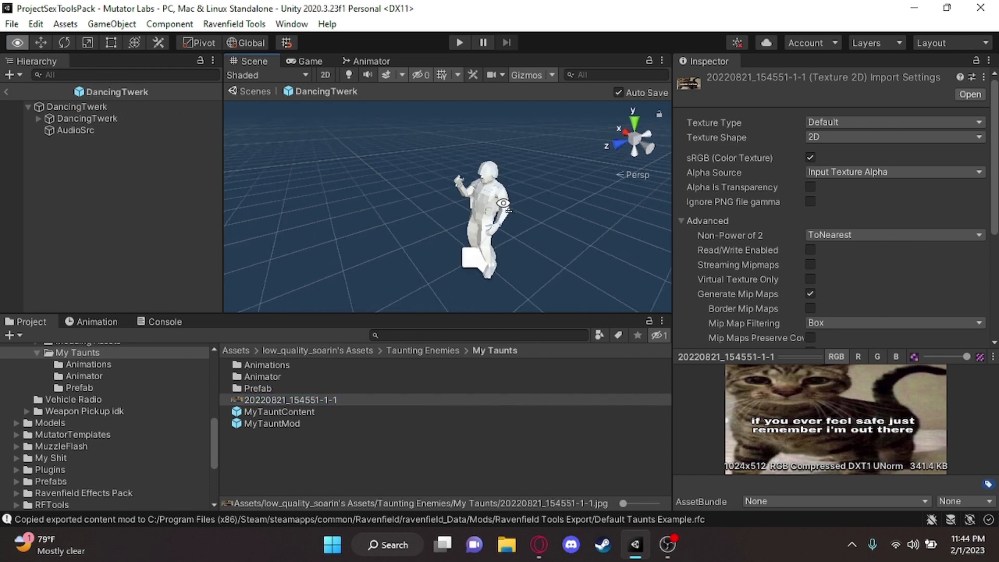
click(285, 424)
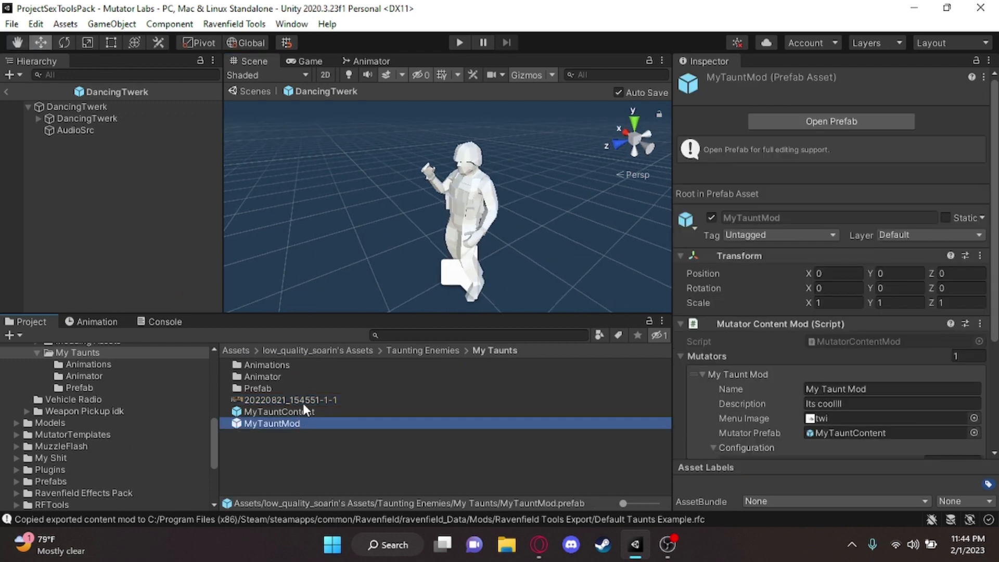
drag(302, 403, 905, 418)
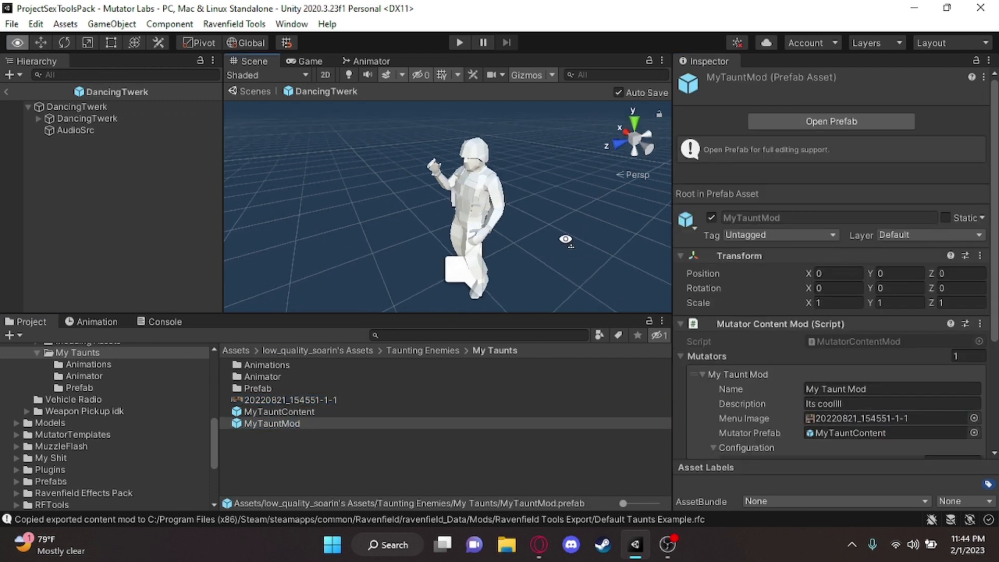
Import the cat image as Sprite (2D and UI) with mip maps generated, Trilinear filtering and Aniso Level 16, and apply the settings
click(304, 399)
click(894, 123)
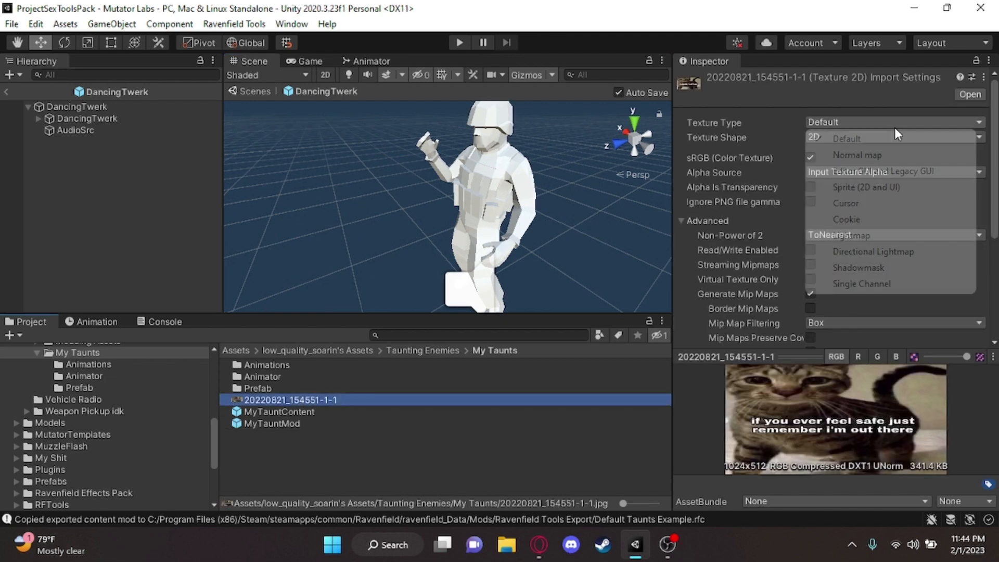
click(866, 187)
scroll(867, 188, down, 5)
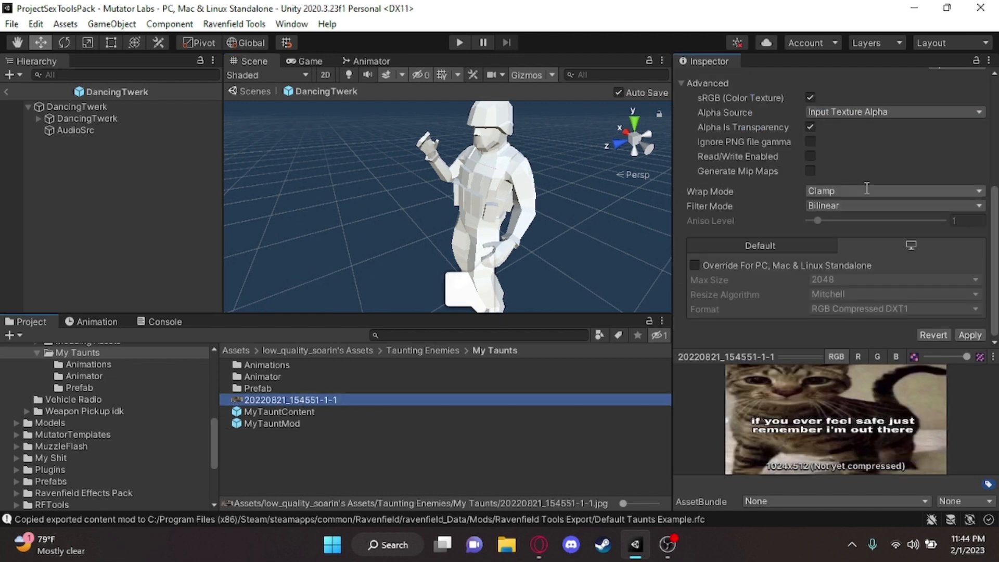
click(809, 170)
click(837, 264)
click(847, 313)
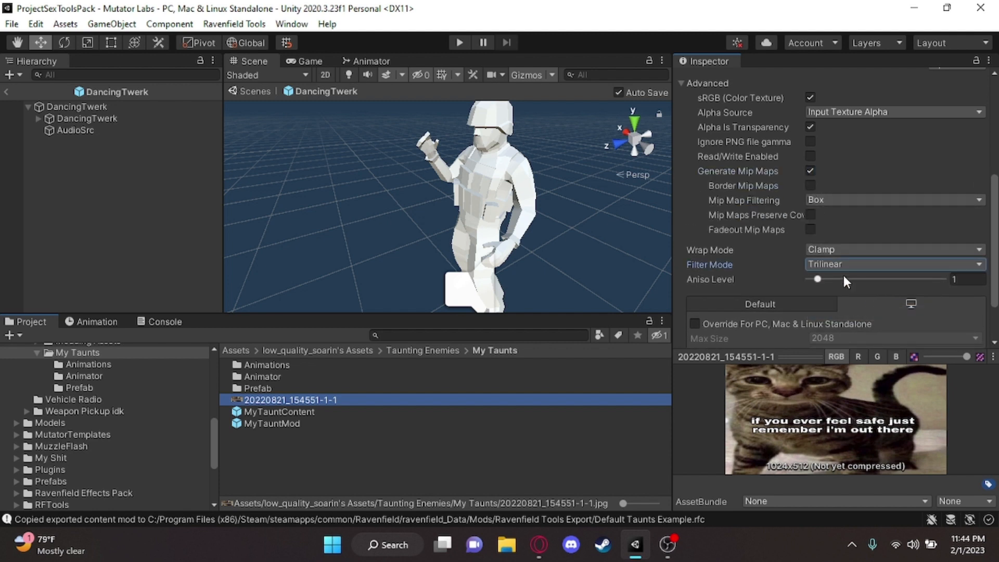
drag(826, 278, 941, 279)
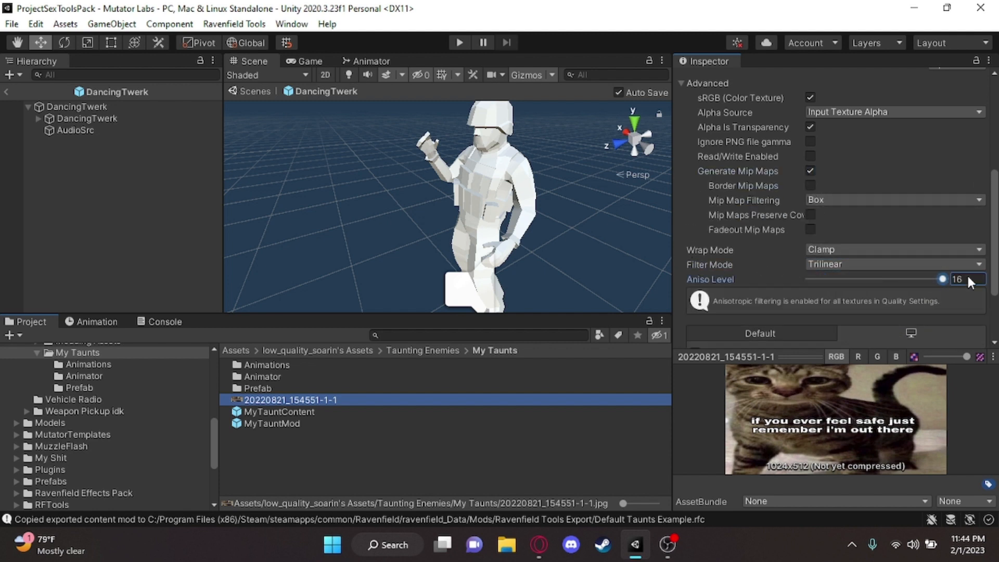
scroll(940, 297, down, 3)
click(967, 334)
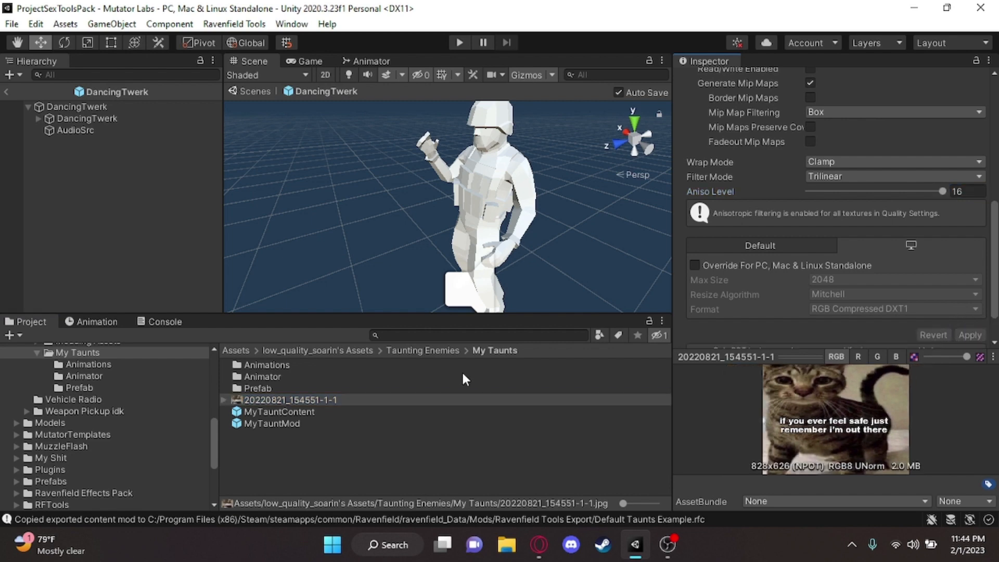
Review MyTauntMod's mutator settings and export the prefab as a content mod
click(287, 423)
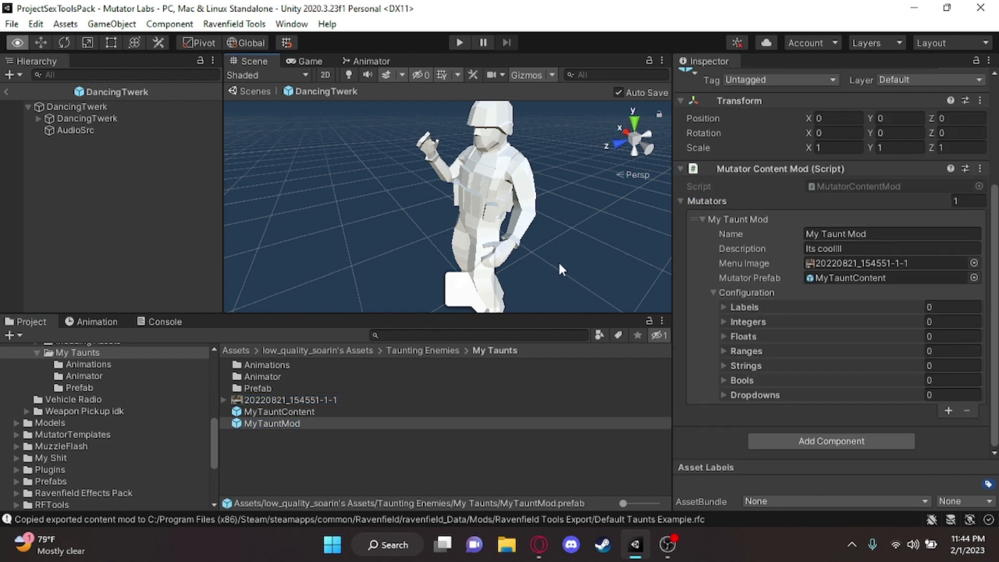
scroll(558, 260, up, 3)
key(s)
right_drag(561, 206, 528, 218)
key(w)
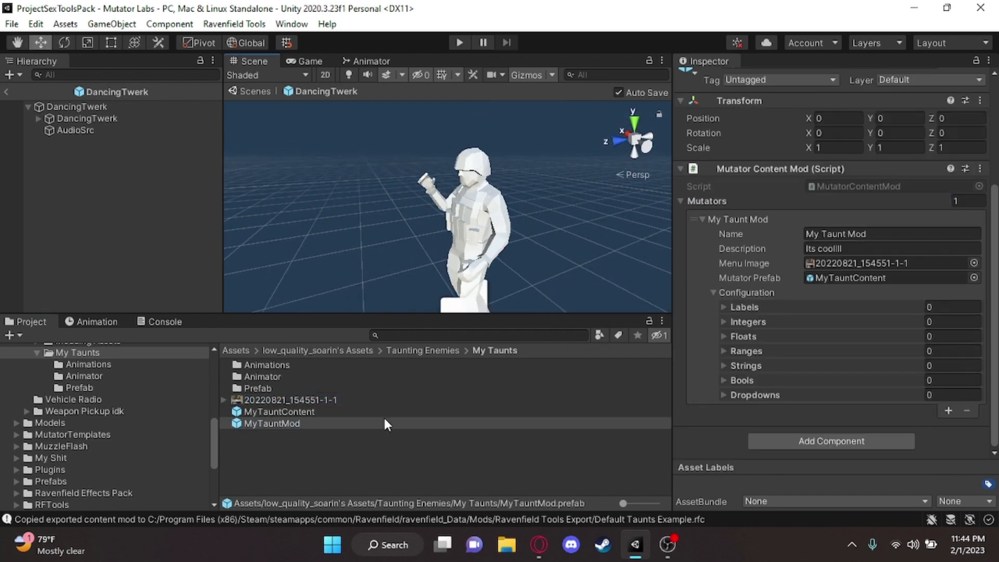
click(306, 441)
click(295, 424)
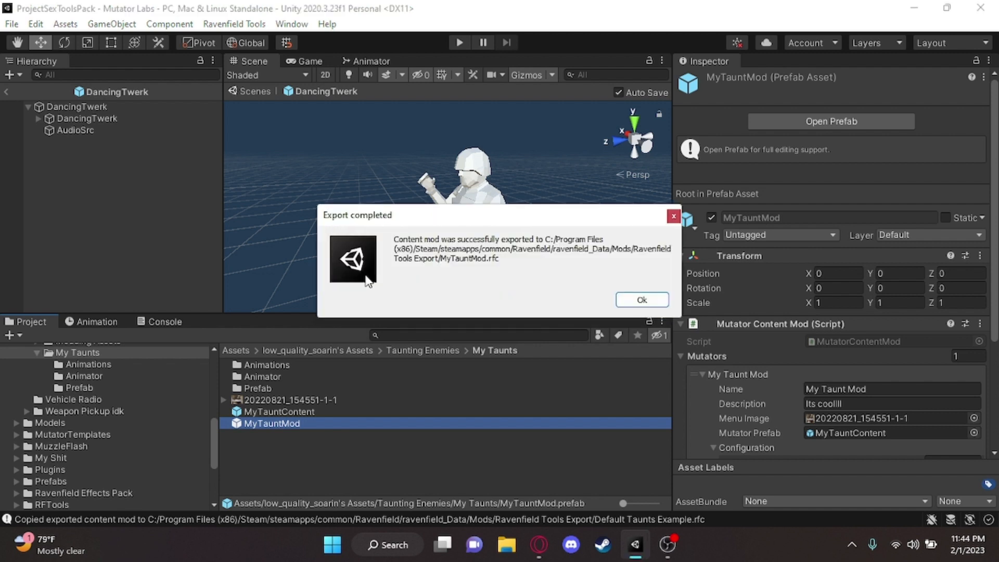
click(639, 297)
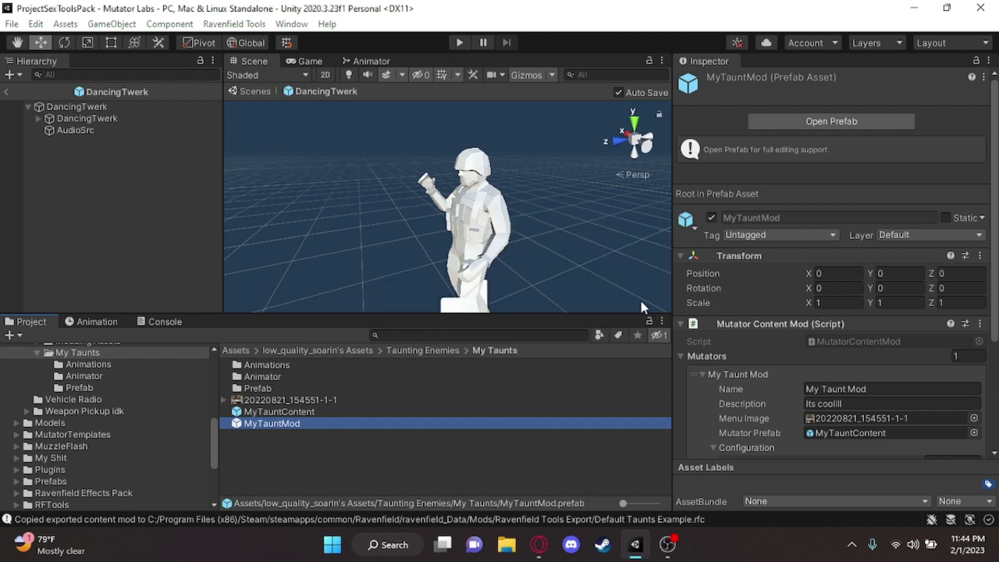
Run a sanity check on the MyTauntMod content mod and dismiss its report
click(243, 24)
mouse_move(270, 104)
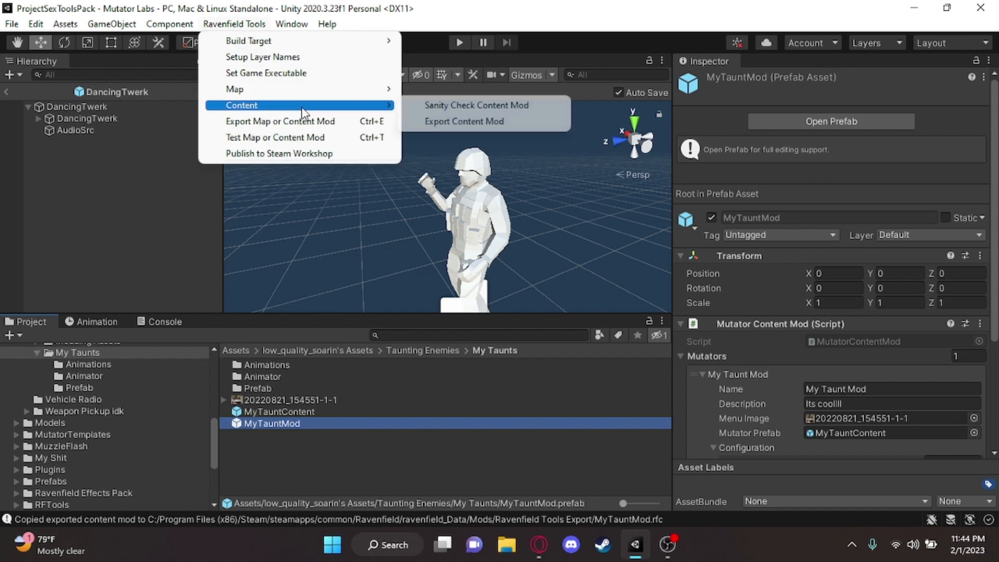
click(438, 105)
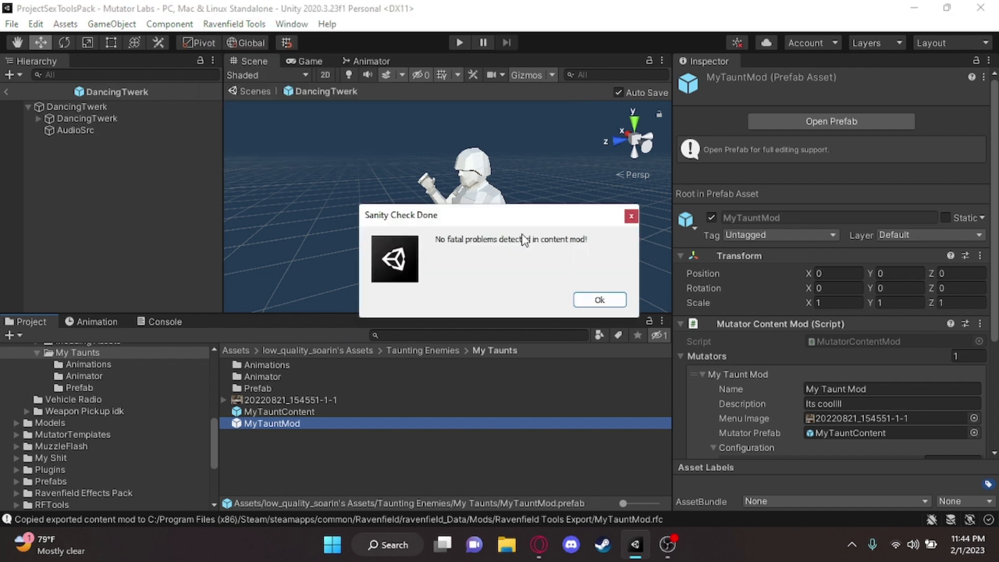
click(593, 299)
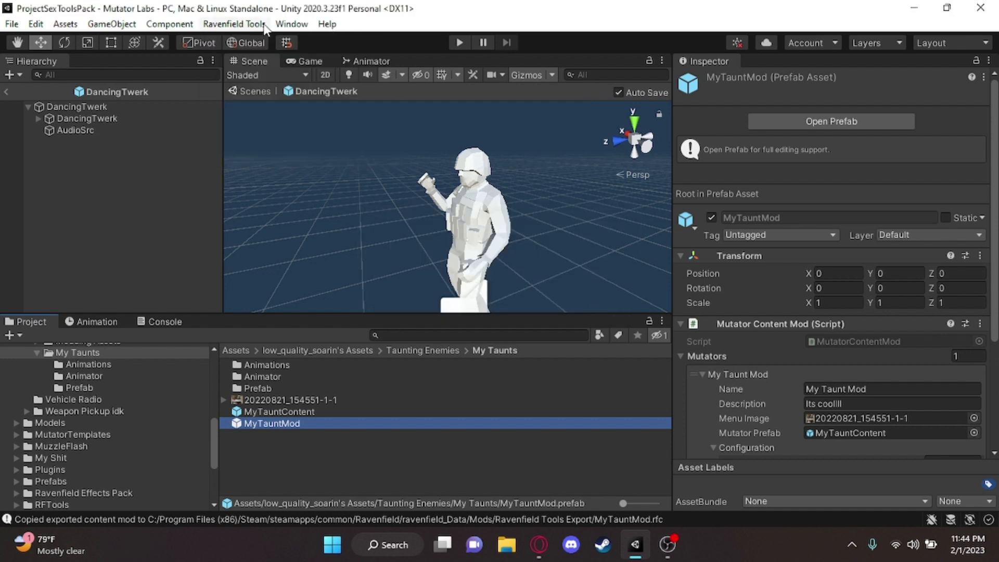
Export MyTauntMod again with the Export Content Mod command and close the completion dialog
click(234, 24)
mouse_move(299, 105)
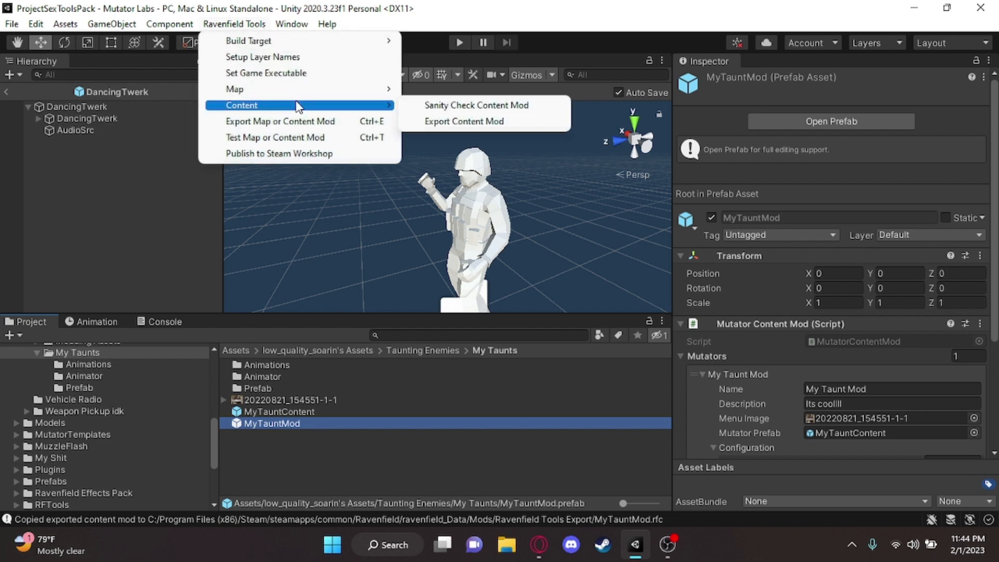
click(442, 123)
click(647, 297)
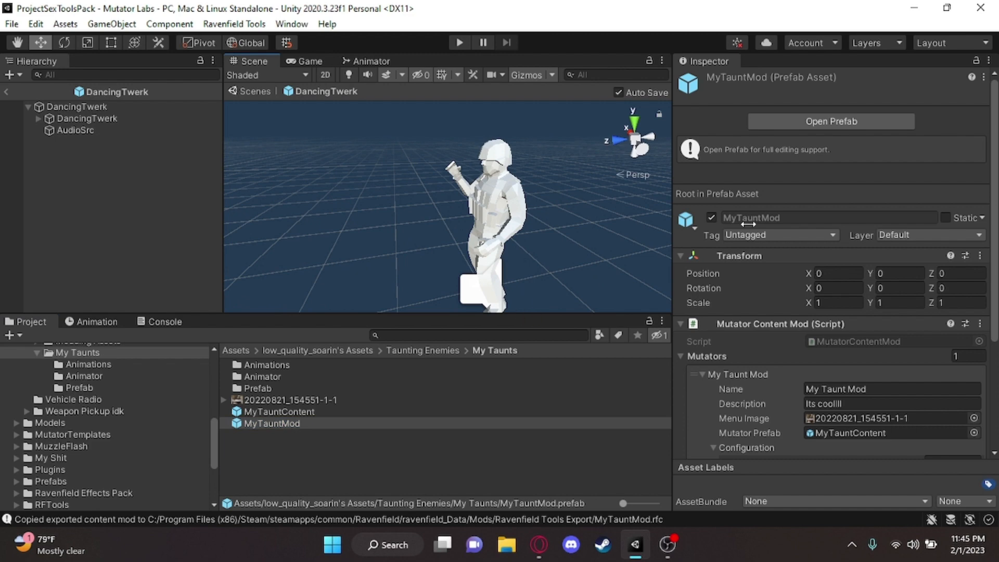
Minimize Unity and launch Ravenfield Mod Testing from the Steam library
click(914, 8)
mouse_move(633, 545)
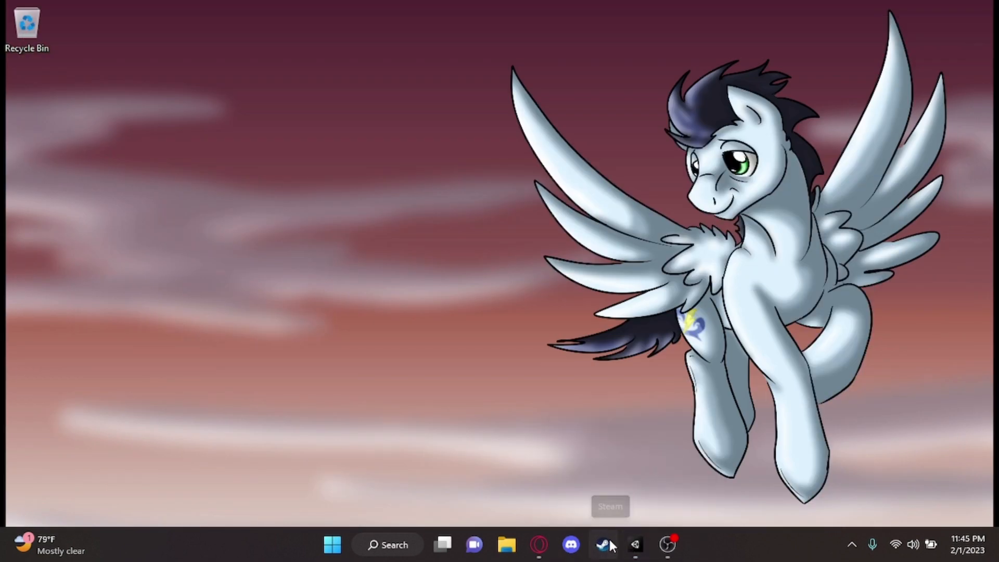
click(603, 545)
click(158, 40)
click(54, 212)
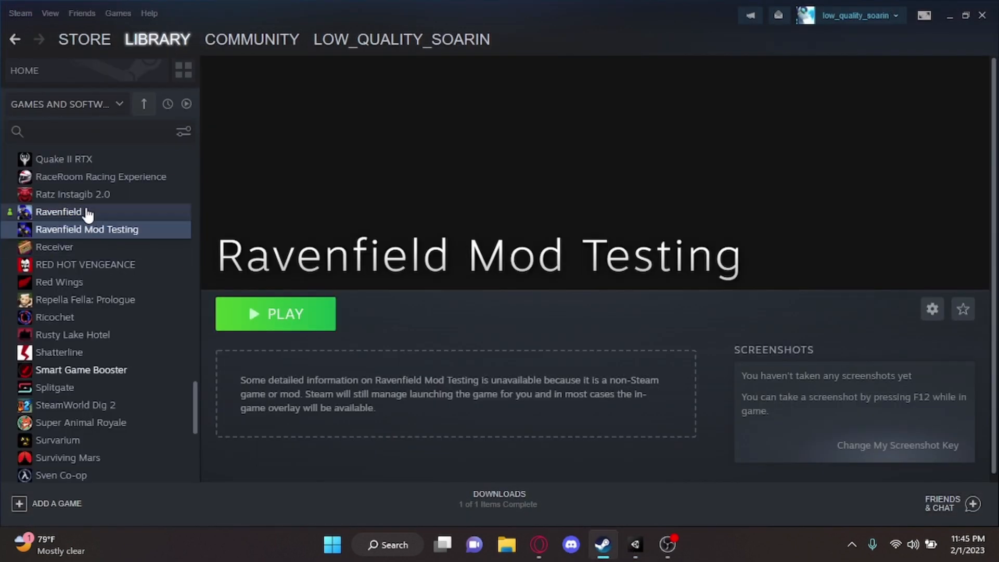
click(101, 230)
click(303, 323)
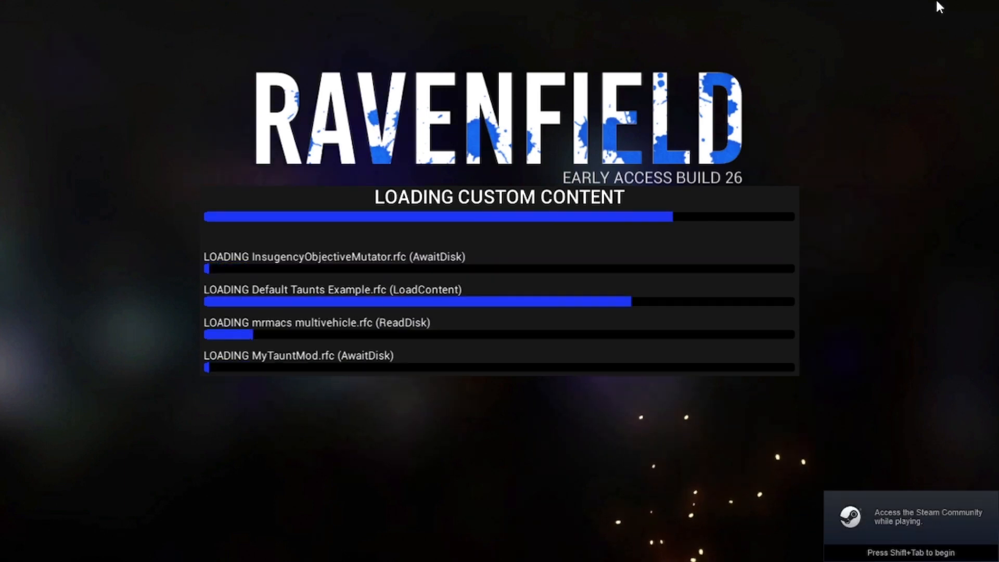
Set up an Instant Action match in Ravenfield with 0 bots and select a map
click(674, 303)
click(536, 265)
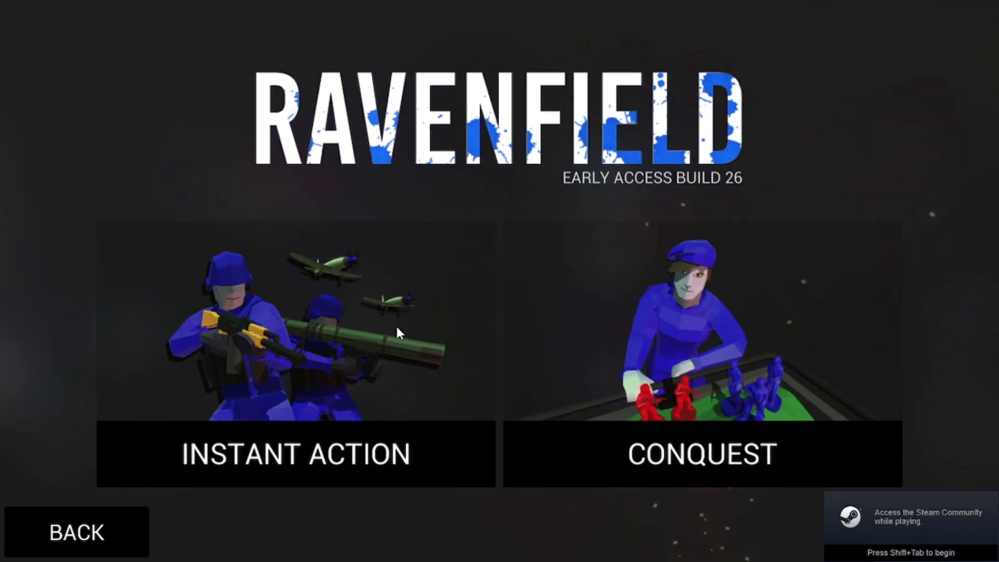
click(396, 327)
click(309, 408)
text(0)
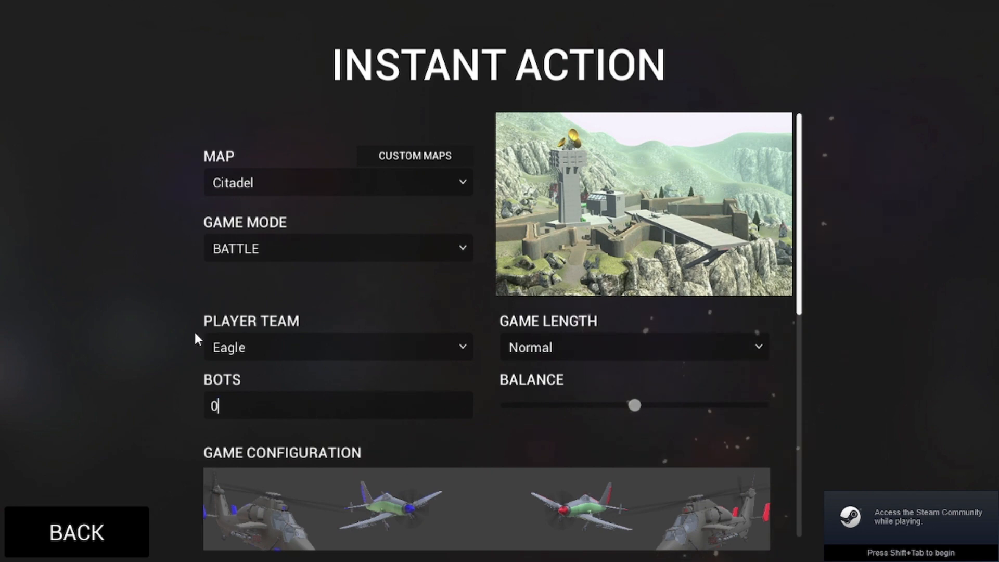
click(255, 183)
click(245, 226)
scroll(341, 492, down, 10)
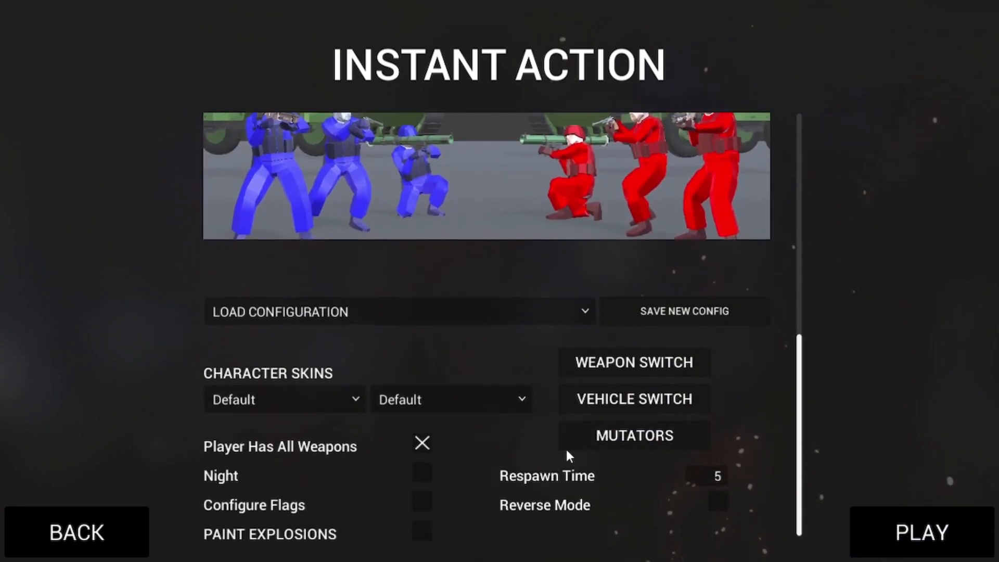
Open the match's mutator list and find My Taunt Mod
click(609, 439)
drag(772, 332, 311, 319)
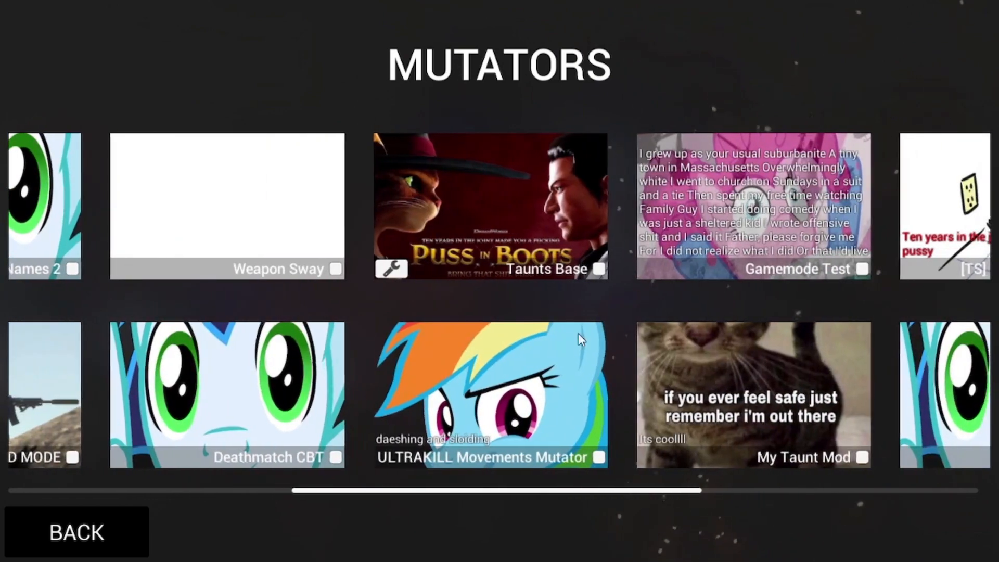
drag(731, 336, 603, 382)
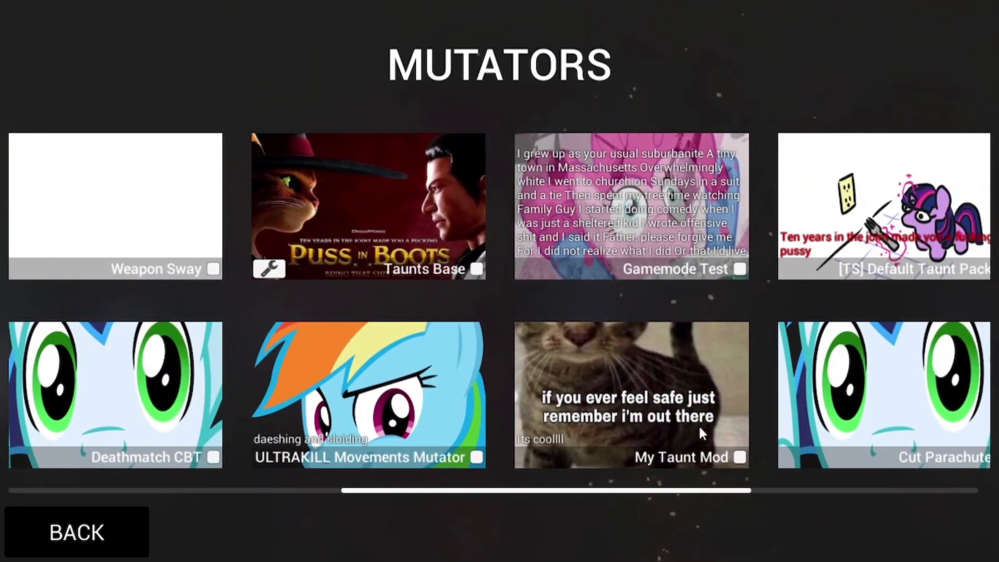
drag(698, 423, 713, 456)
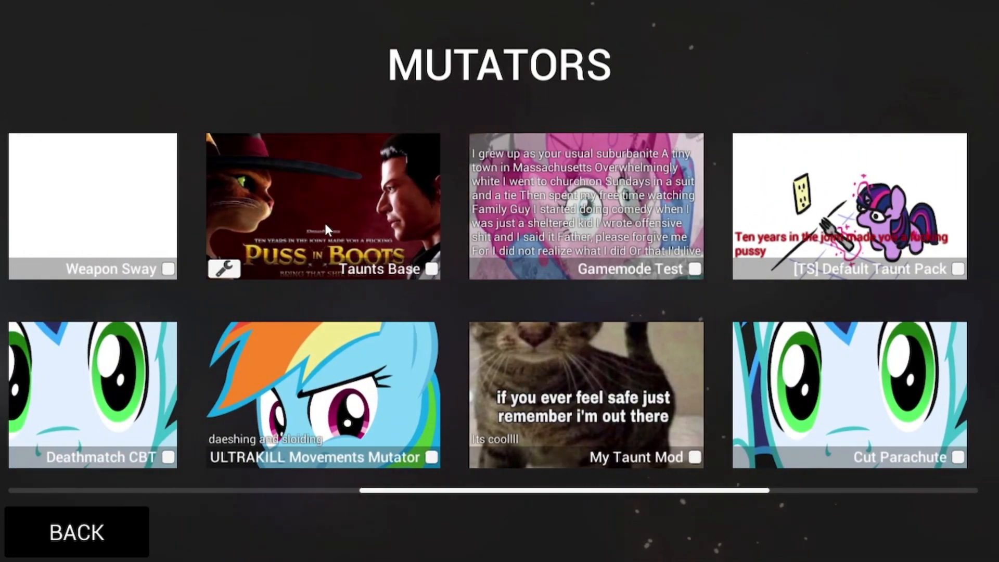
Enable the Taunts Base and My Taunt Mod mutators and start the Battle match on the Rafts map
click(694, 457)
click(133, 531)
scroll(385, 352, up, 10)
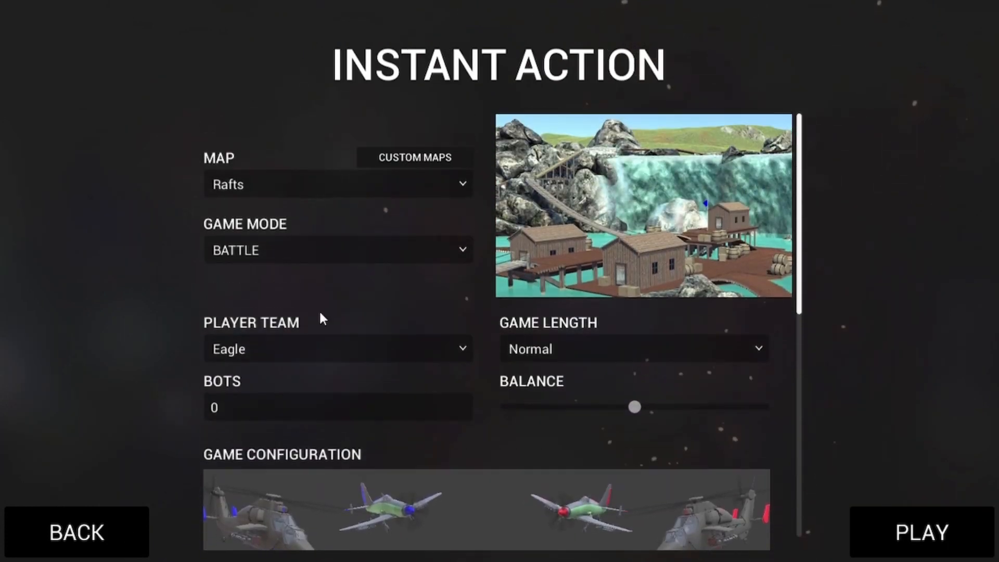
click(967, 536)
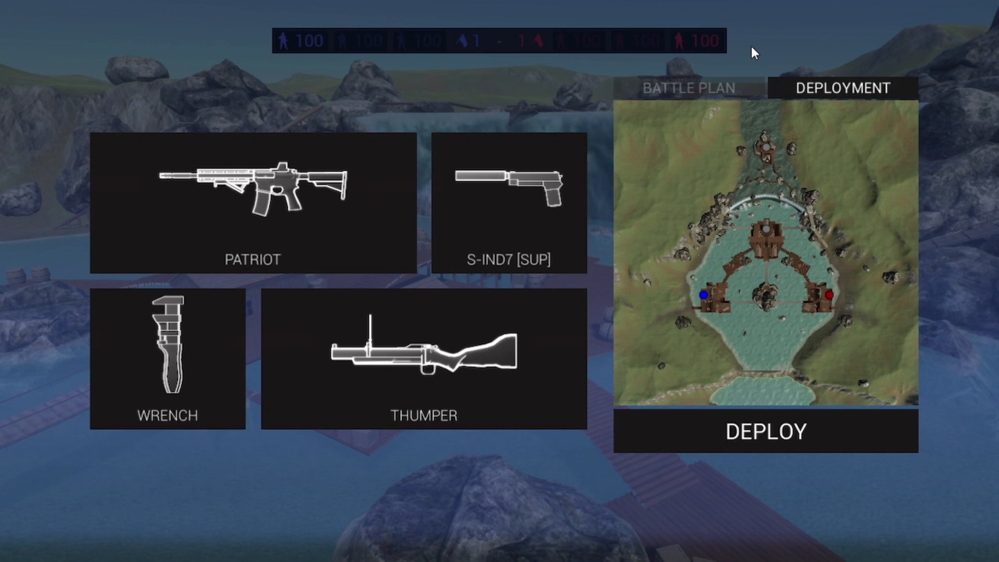
Check the taunt system's loading log in the console, and deploy to play the custom taunt in the match
key(Page_Up)
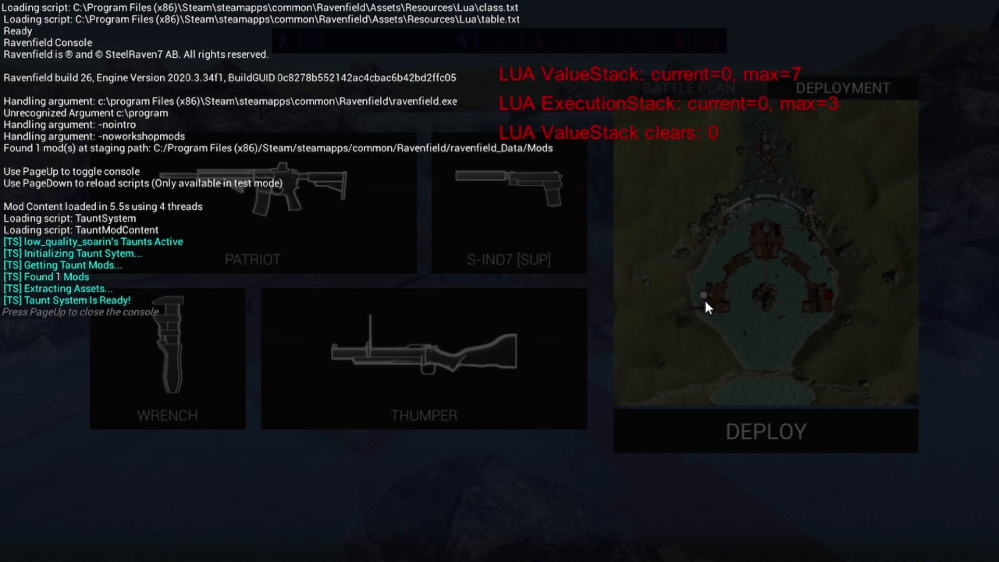
key(Page_Up)
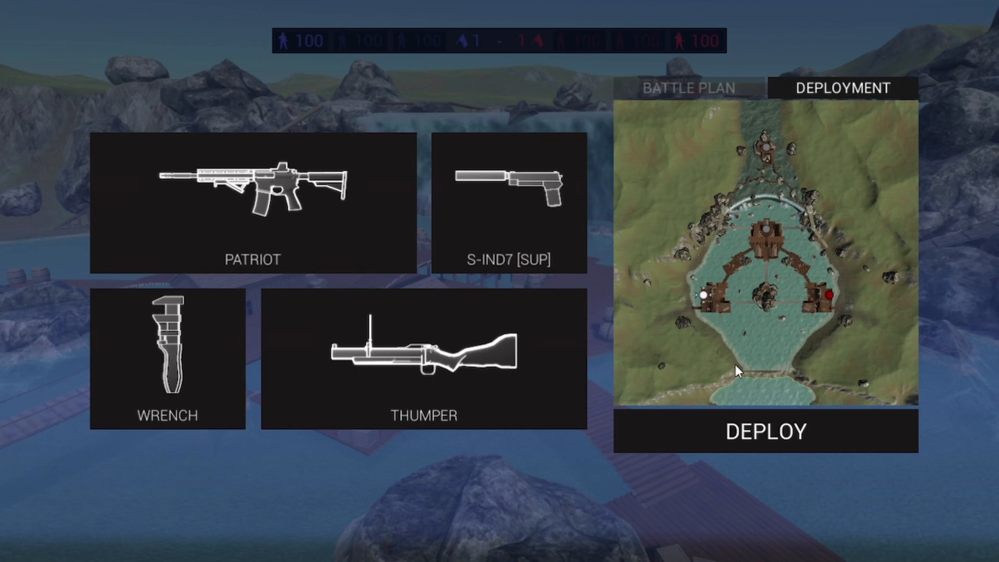
key(Return)
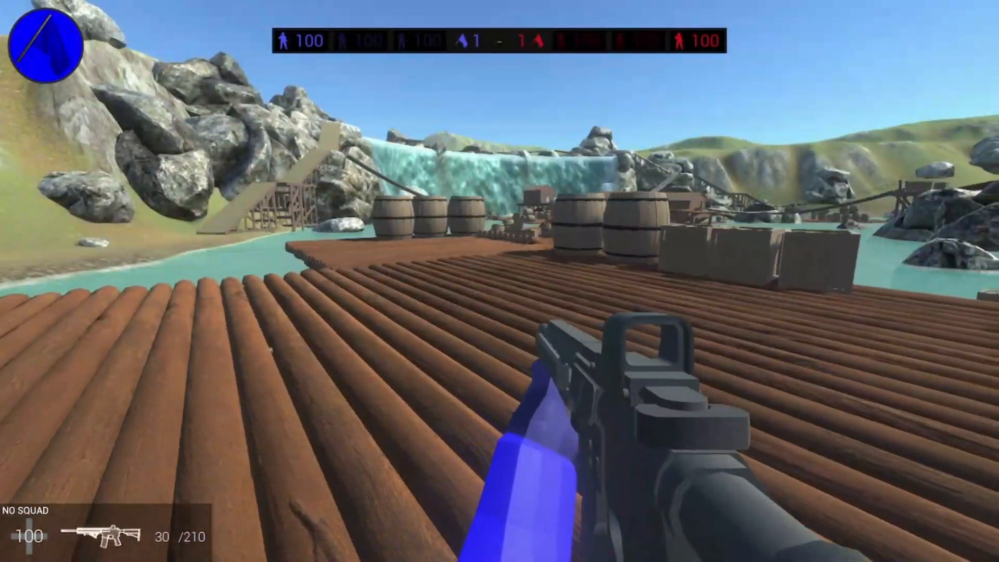
key(p)
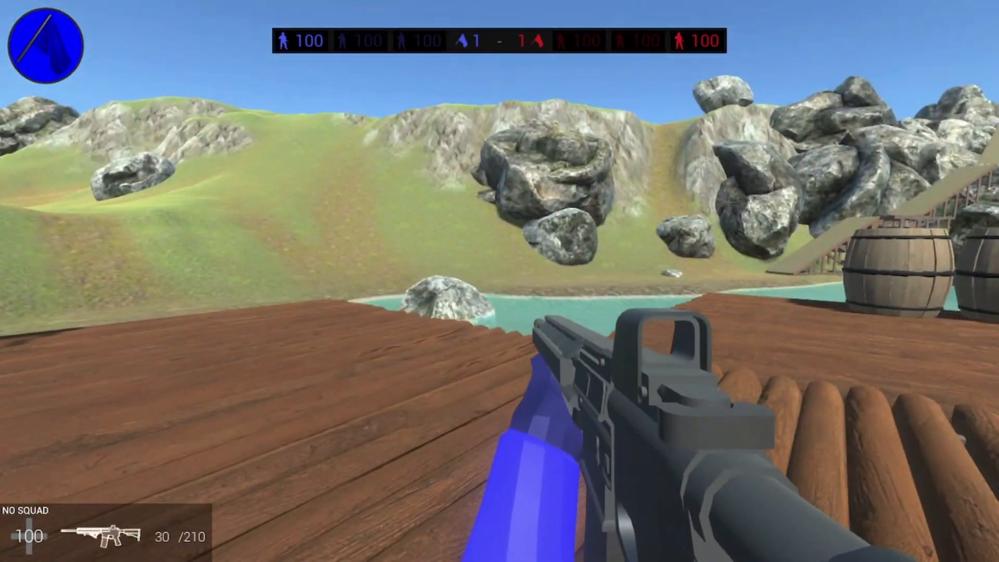
key(v)
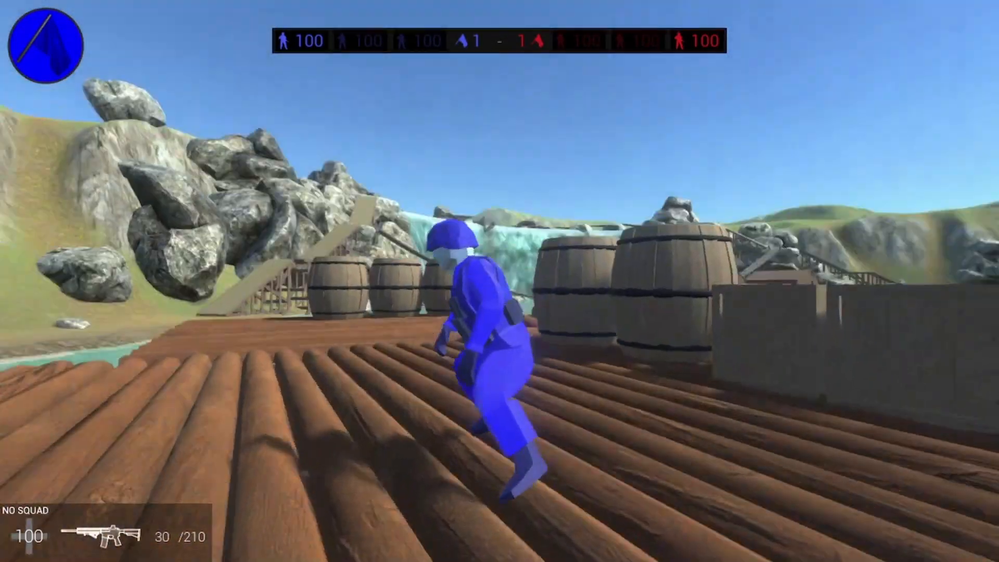
Quit the running match and return to the game mode selection
key(Escape)
click(503, 322)
click(499, 243)
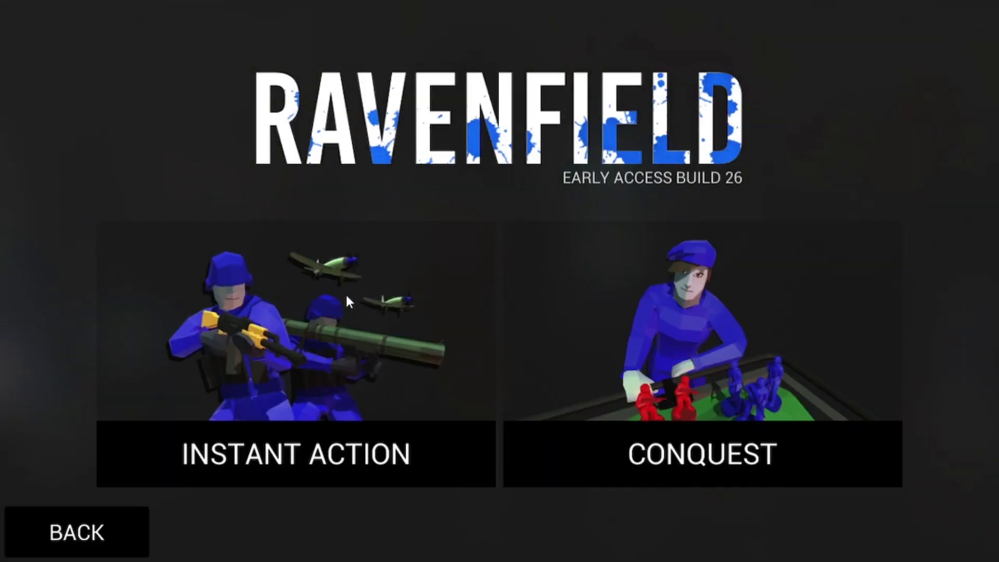
Enable the [TS] Default Taunt Pack mutator for the Instant Action match and start the match again
click(345, 295)
scroll(593, 398, down, 5)
click(635, 432)
scroll(601, 289, down, 10)
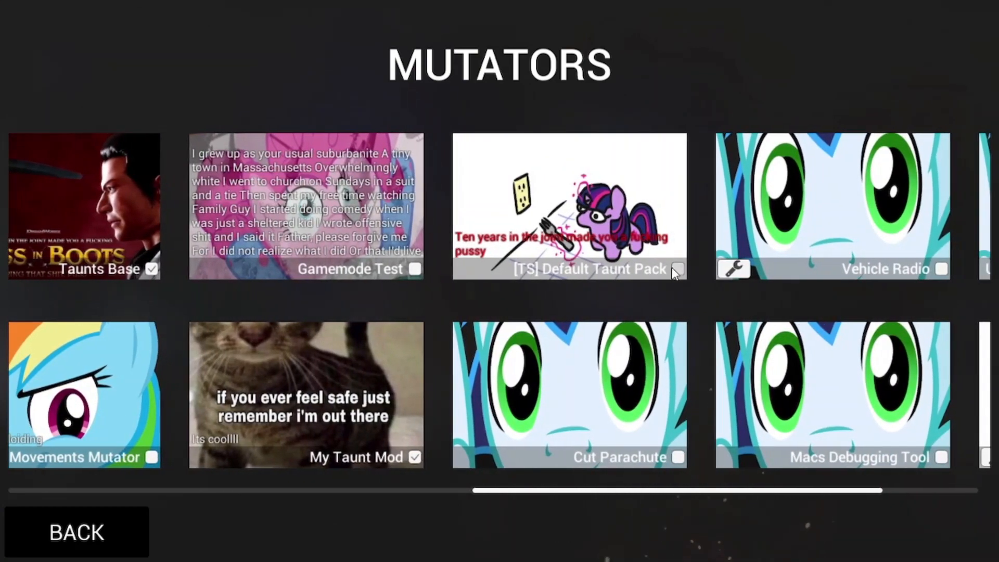
click(92, 555)
scroll(535, 208, up, 5)
click(876, 513)
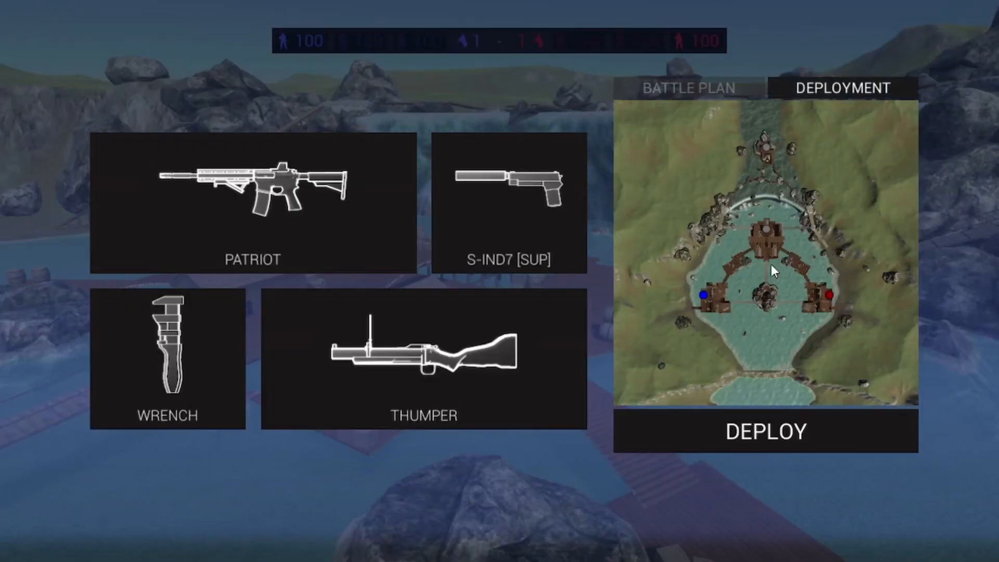
Deploy and play a taunt with both taunt packs enabled, and check the console log for the loaded taunt mods
click(734, 428)
key(Tab)
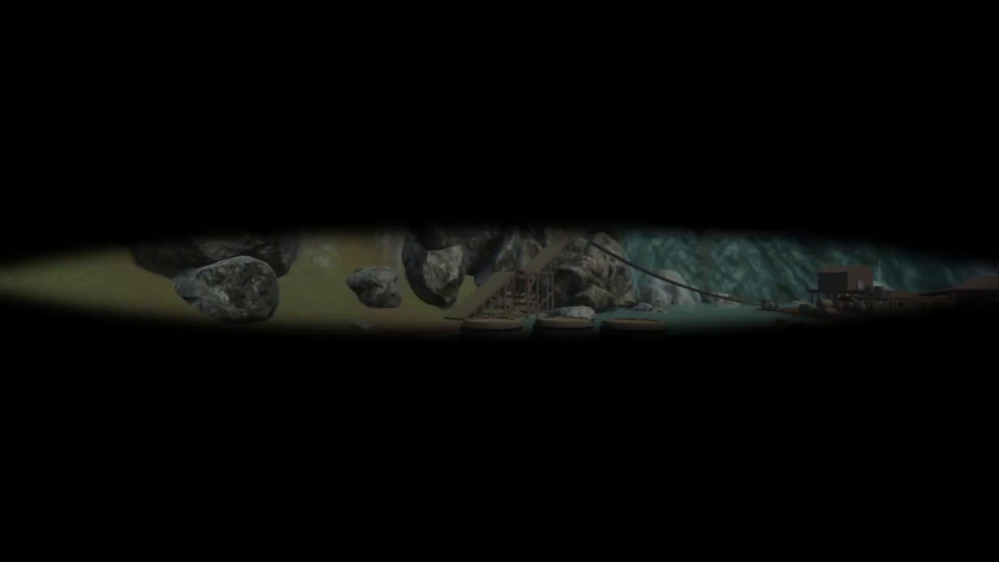
key(v)
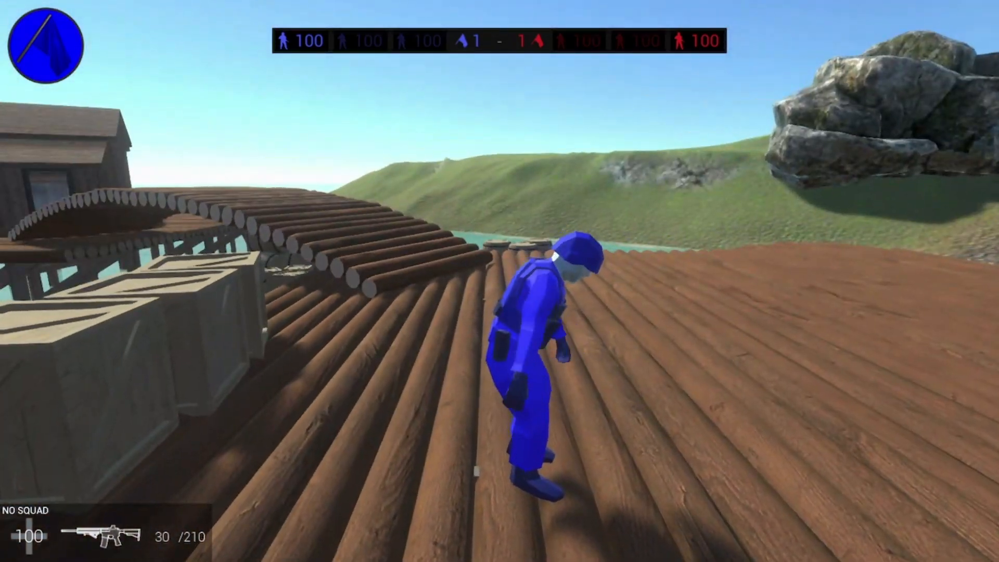
key(Page_Up)
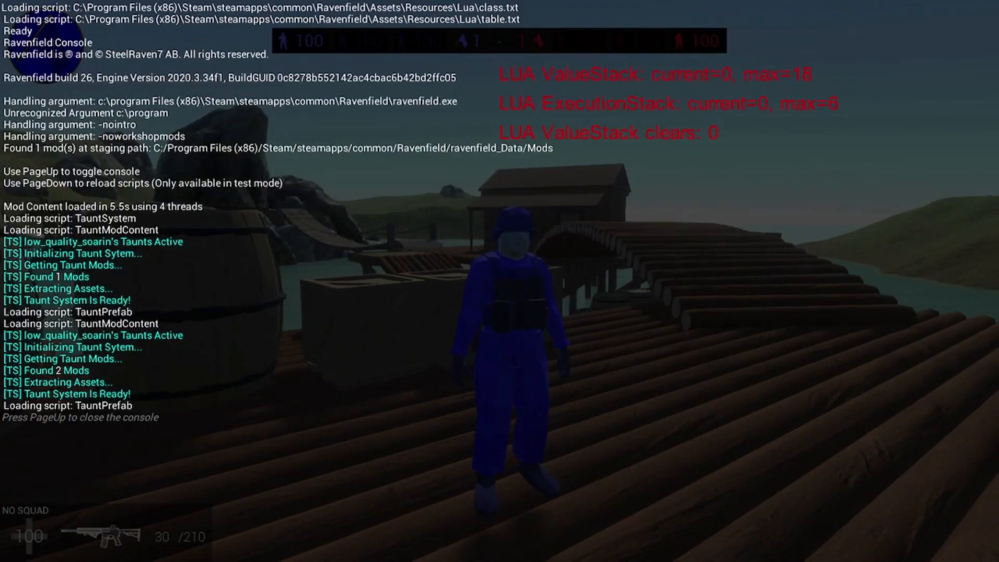
key(Page_Up)
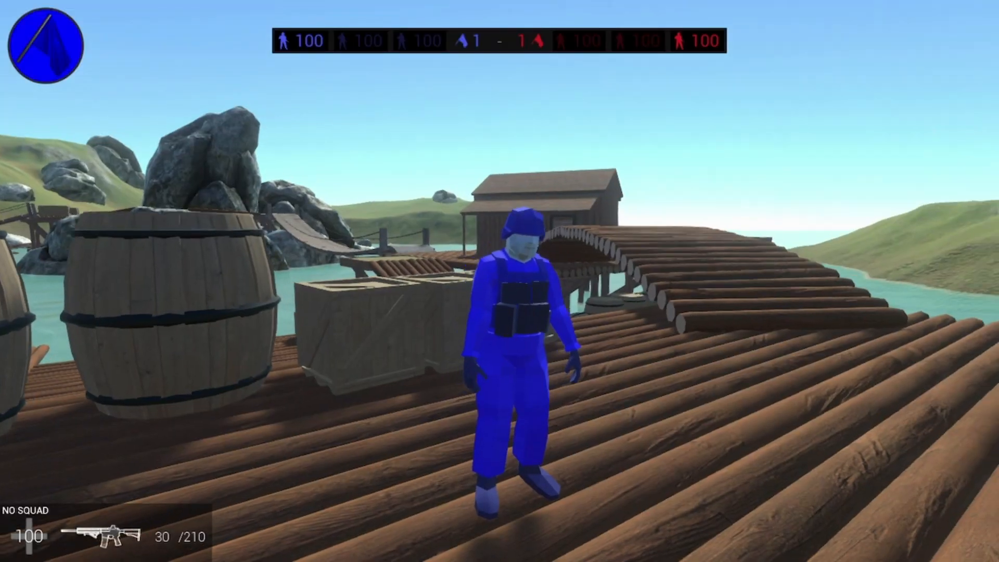
Quit the match and reopen the mutator list from the Instant Action setup
key(Escape)
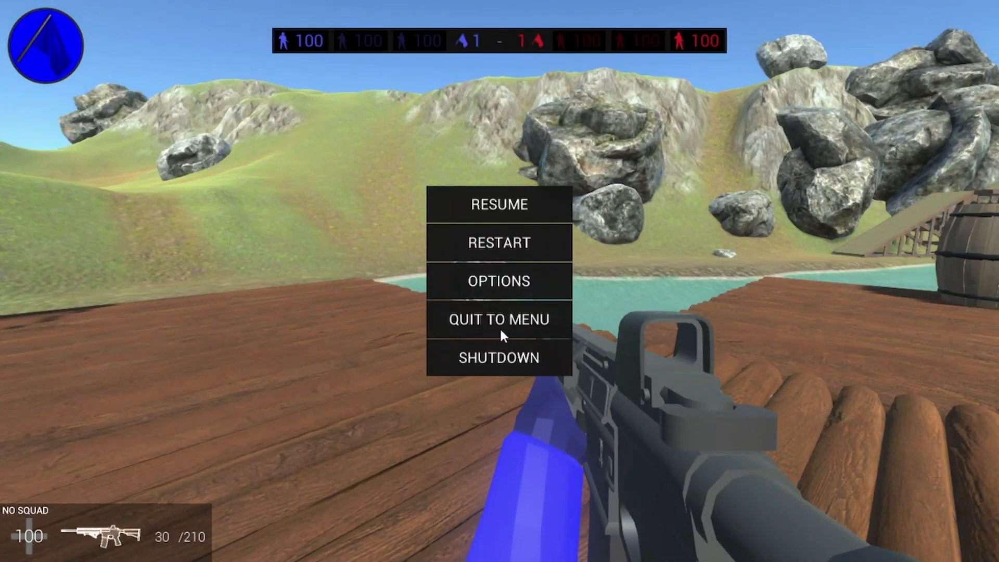
click(500, 319)
click(499, 246)
scroll(601, 177, down, 10)
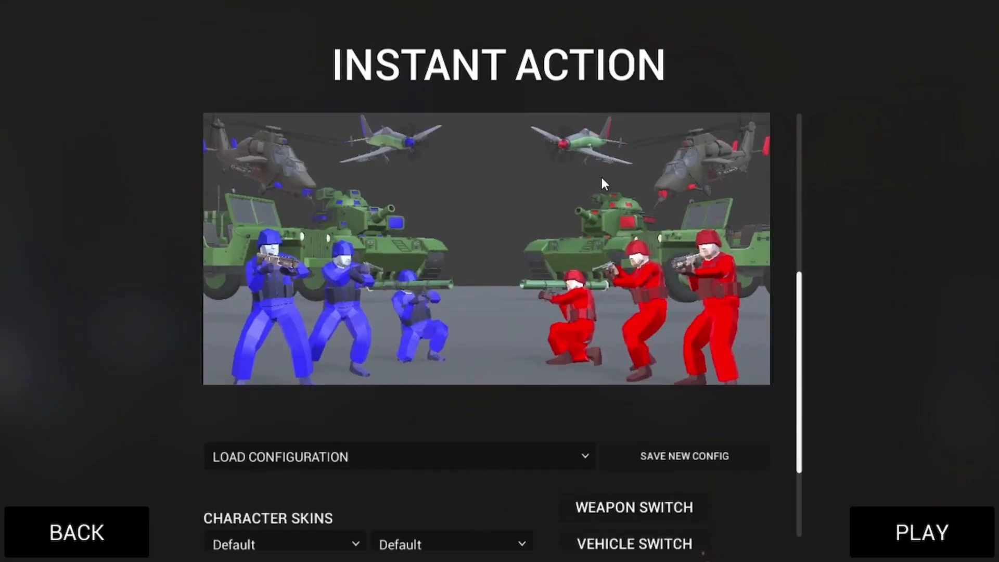
click(645, 442)
Examine the Taunts Base, My Taunt Mod and [TS] Default Taunt Pack entries in the mutator list
drag(650, 430, 89, 339)
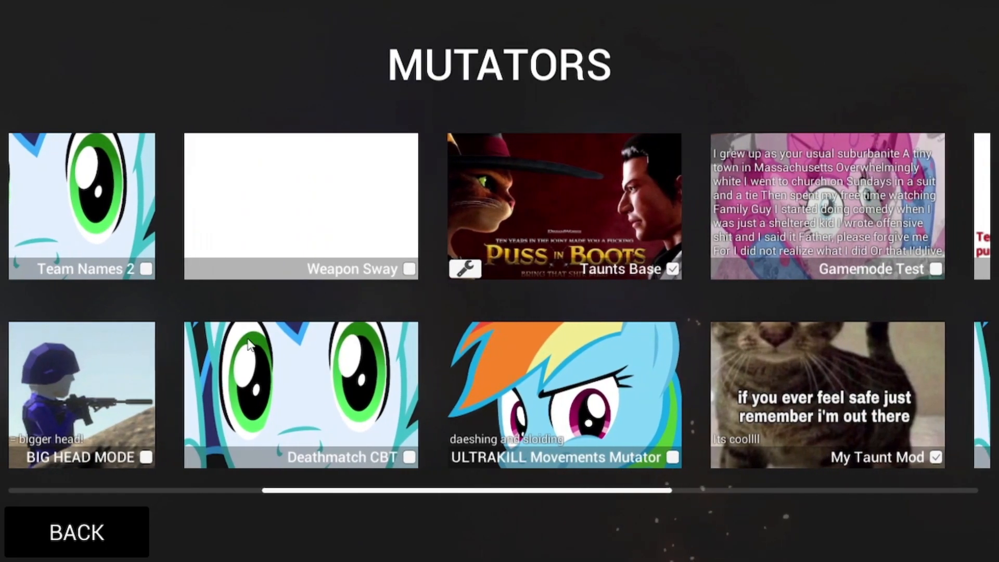
drag(221, 339, 423, 337)
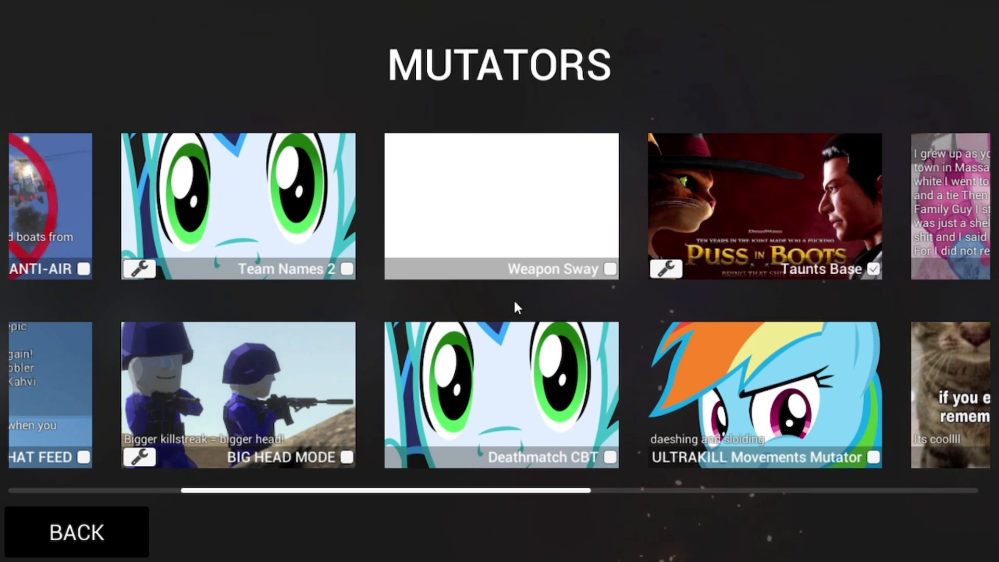
drag(509, 302, 284, 295)
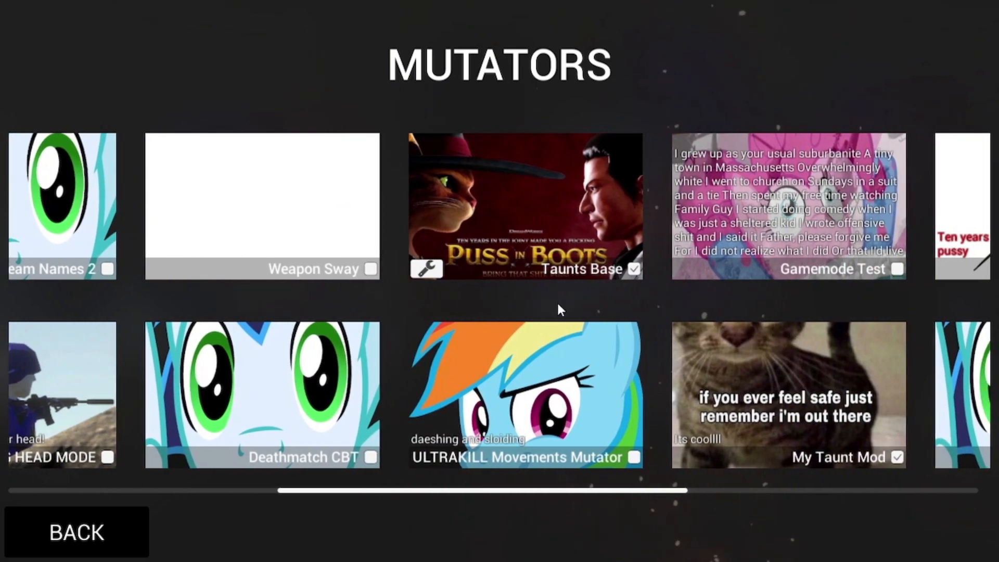
drag(559, 310, 383, 299)
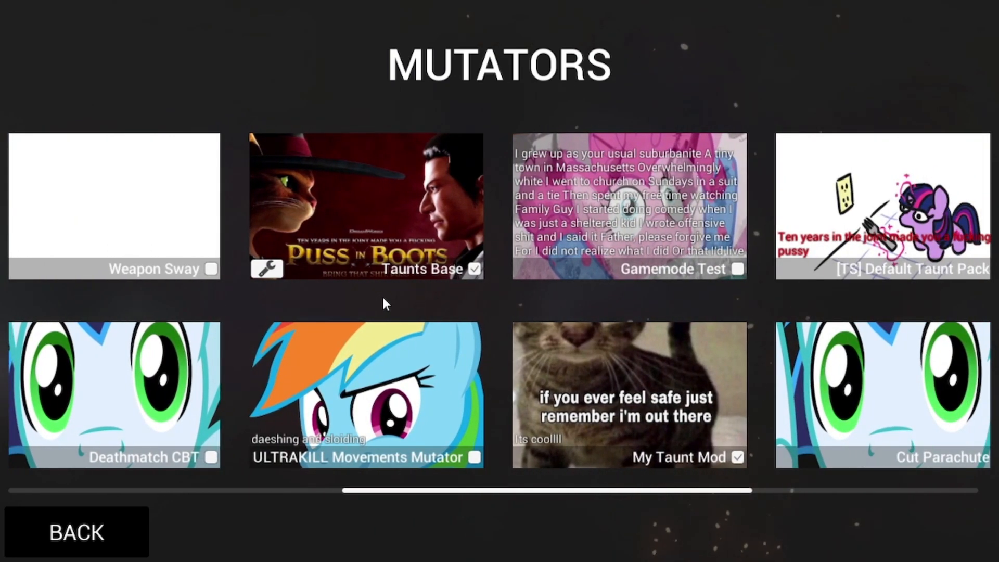
drag(383, 299, 389, 298)
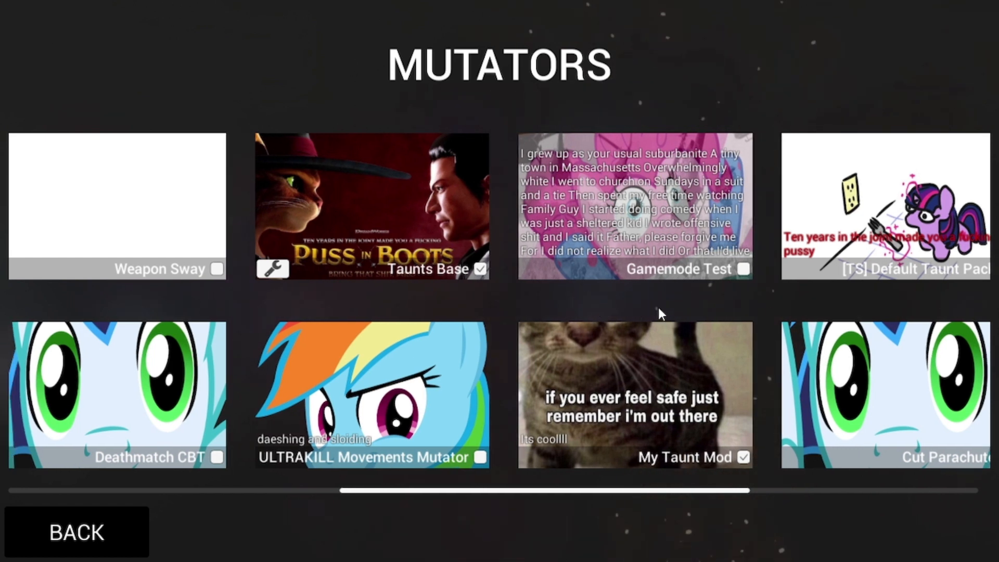
drag(657, 304, 523, 308)
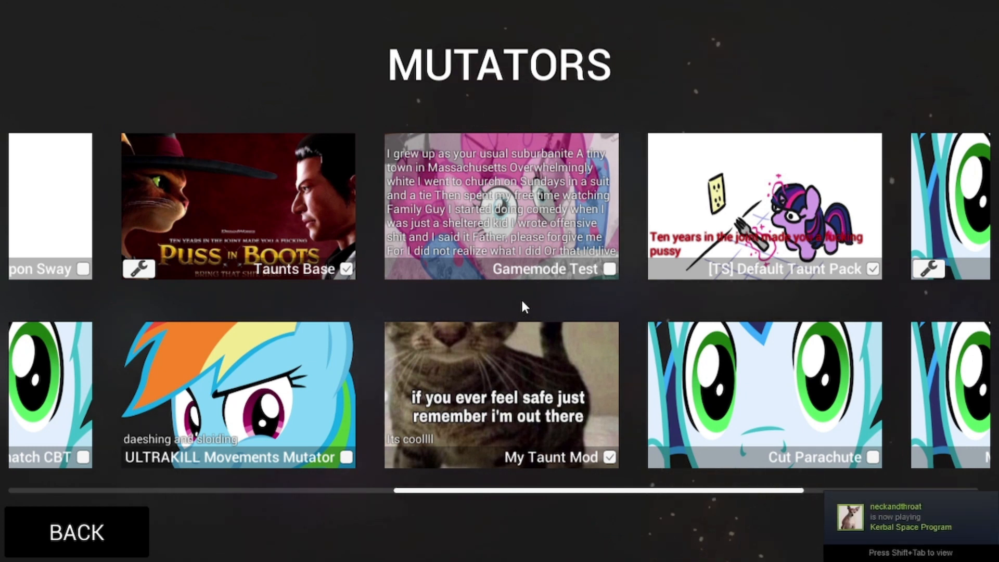
drag(522, 302, 471, 301)
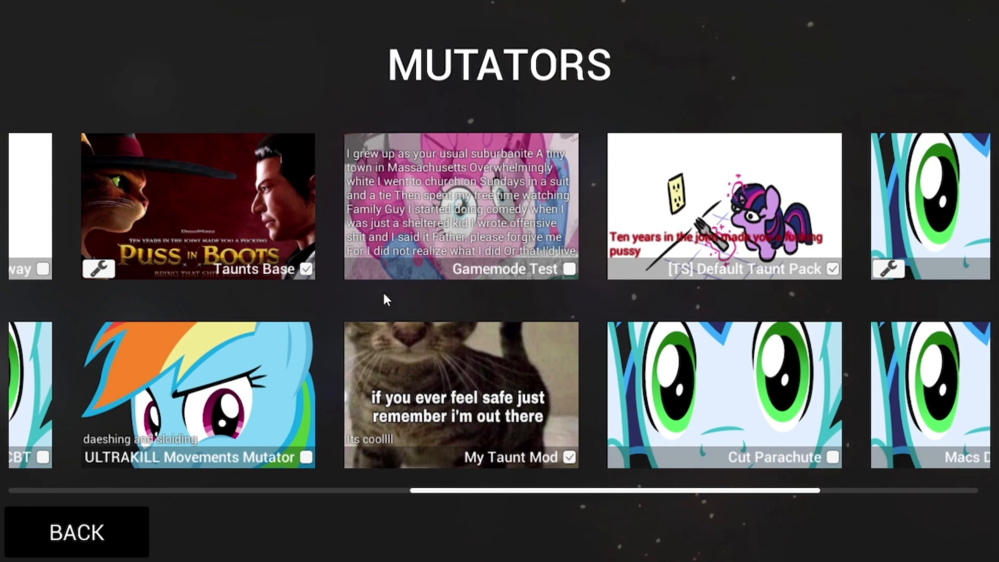
drag(384, 294, 426, 291)
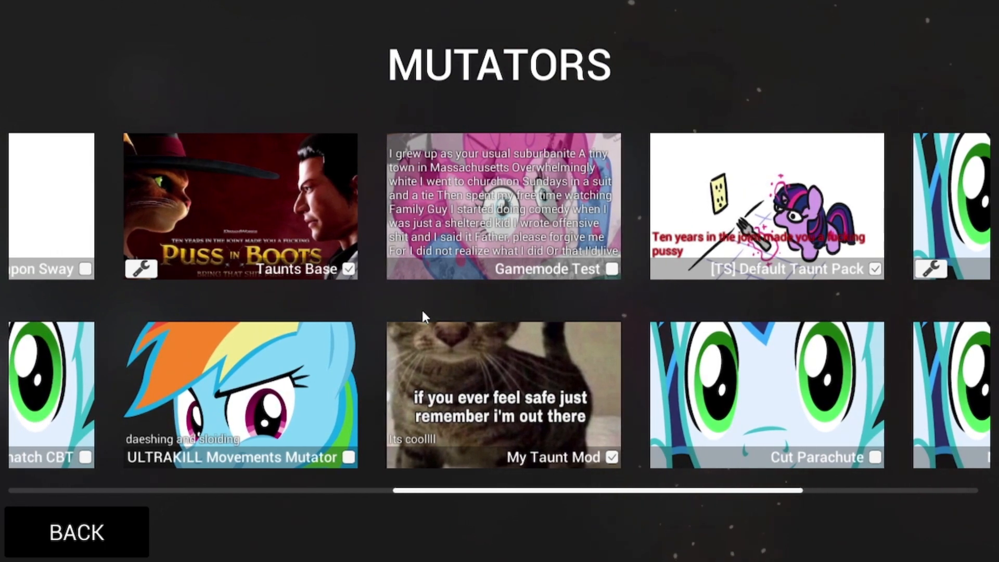